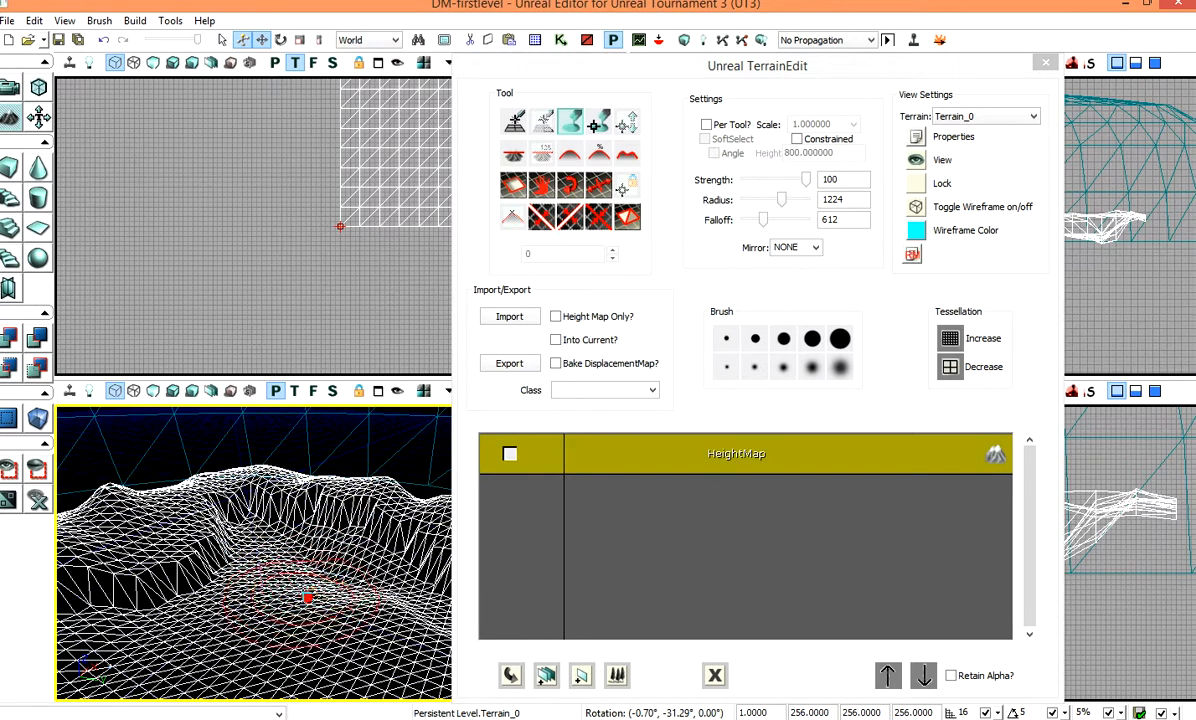
pyautogui.moveTo(246, 590)
pyautogui.keyDown('ctrl'); pyautogui.mouseDown()
pyautogui.moveTo(230, 608)
pyautogui.moveTo(189, 566)
pyautogui.moveTo(205, 550)
pyautogui.mouseUp(); pyautogui.keyUp('ctrl')
pyautogui.doubleClick(250, 500)
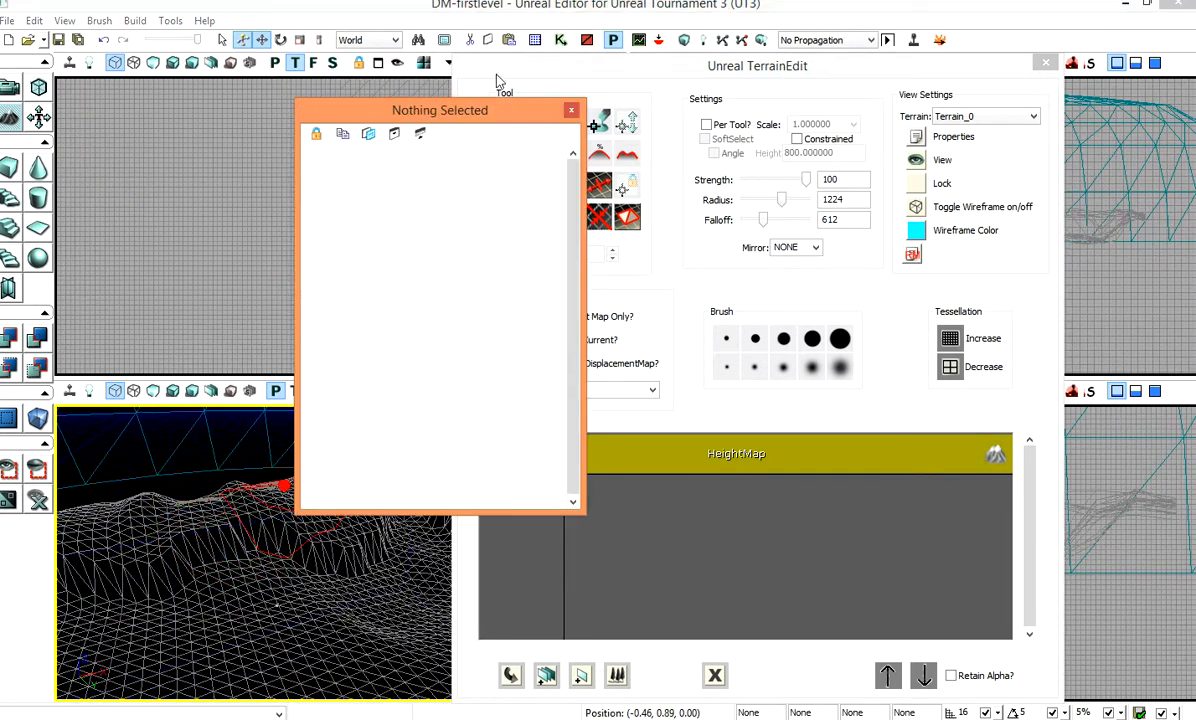
pyautogui.moveTo(477, 116); pyautogui.dragTo(524, 128)
pyautogui.click(617, 123)
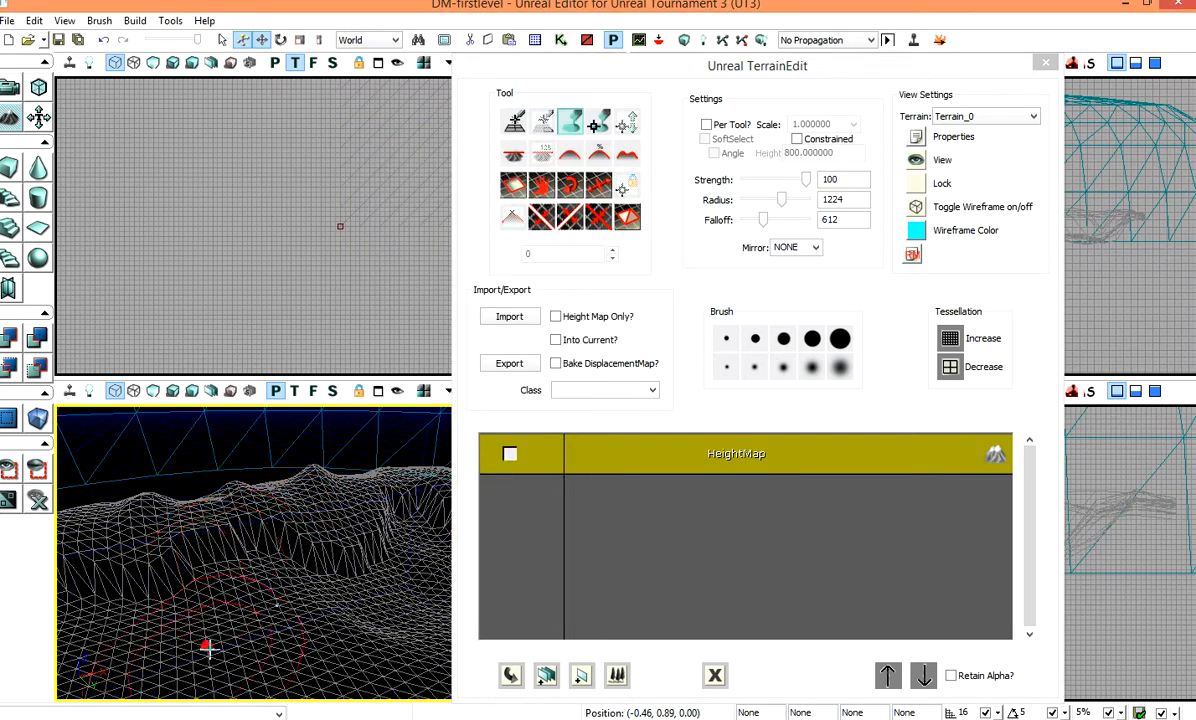
# Step: Examine the sculpted terrain's hills and valley from several directions in the wireframe perspective view
pyautogui.moveTo(300, 508); pyautogui.dragTo(353, 462, button='right')
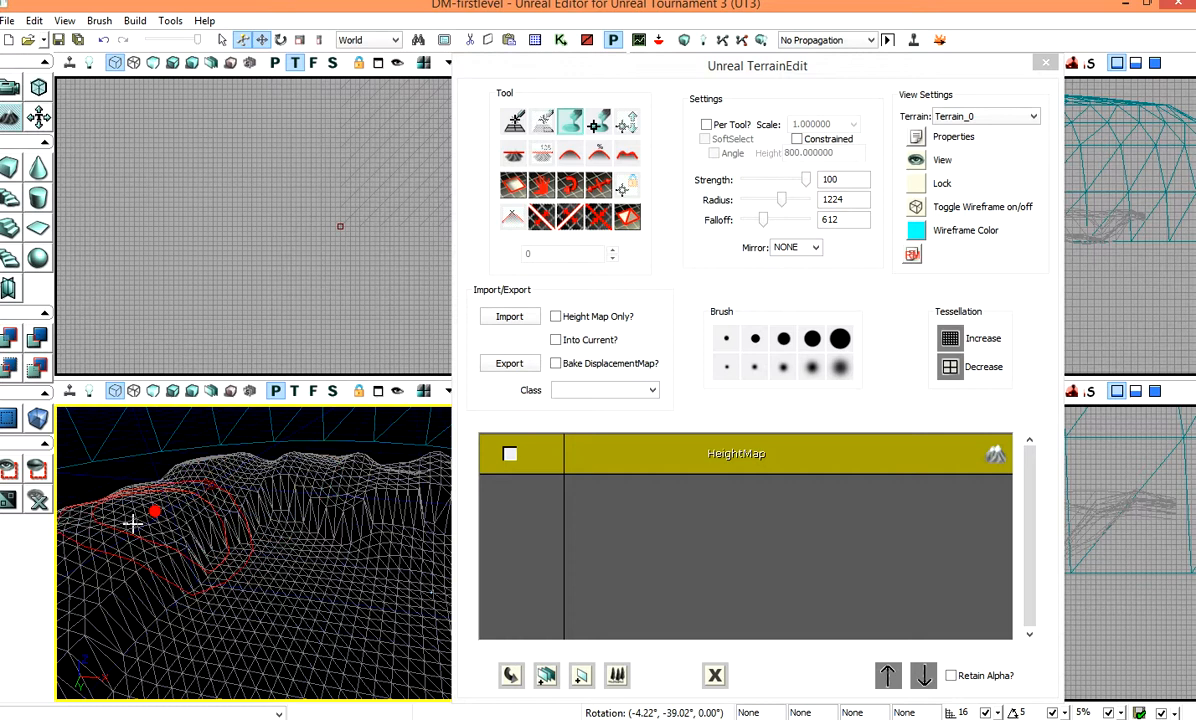
pyautogui.keyDown('ctrl'); pyautogui.click(174, 473); pyautogui.keyUp('ctrl')
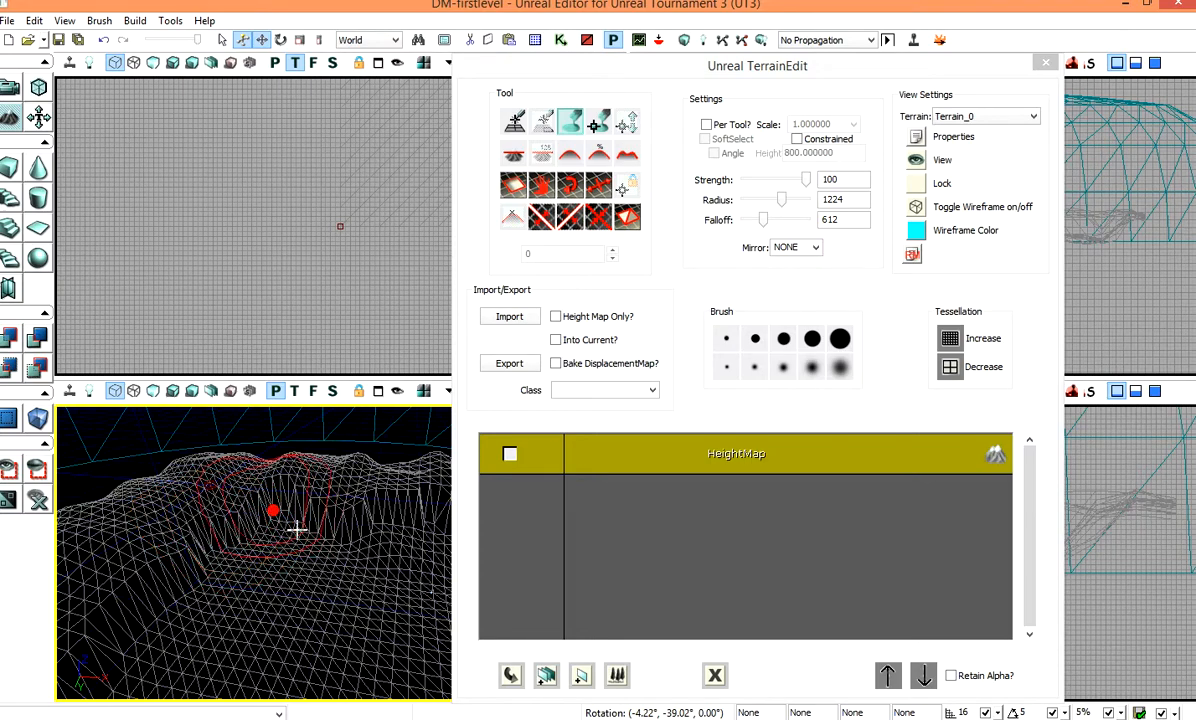
pyautogui.moveTo(261, 490); pyautogui.dragTo(225, 465, button='right')
pyautogui.moveTo(225, 470); pyautogui.dragTo(230, 520)
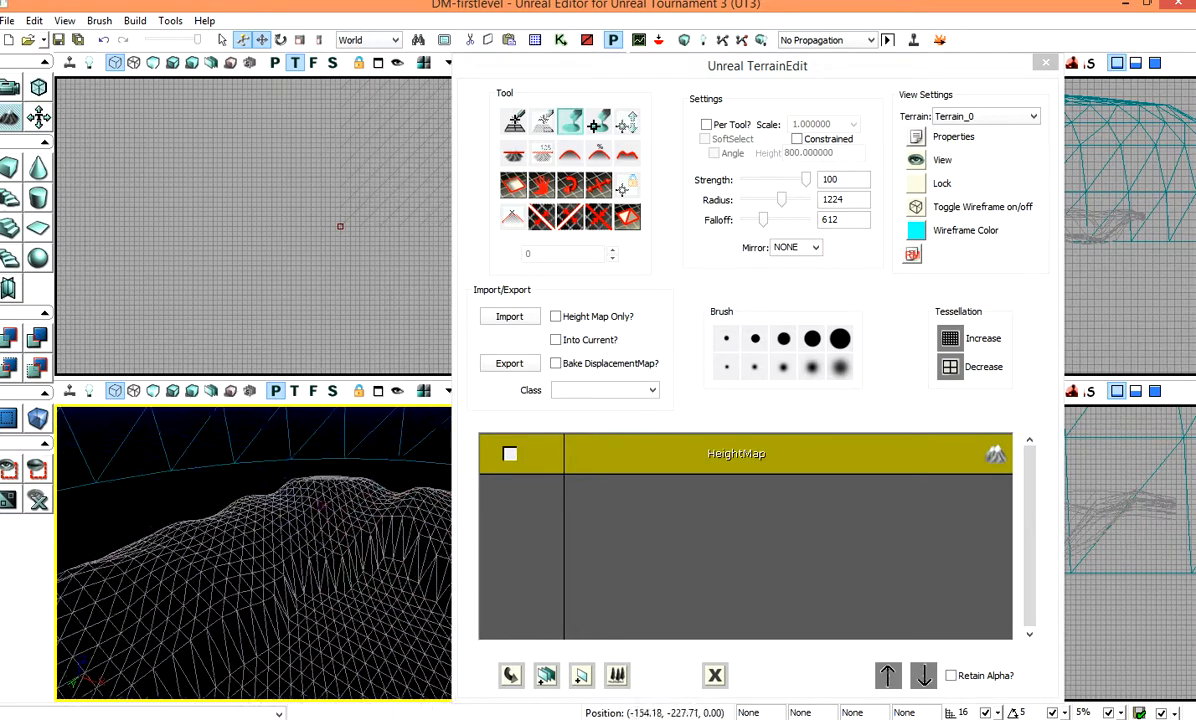
pyautogui.moveTo(344, 607); pyautogui.dragTo(298, 584, button='right')
pyautogui.moveTo(338, 626); pyautogui.dragTo(340, 640, button='middle')
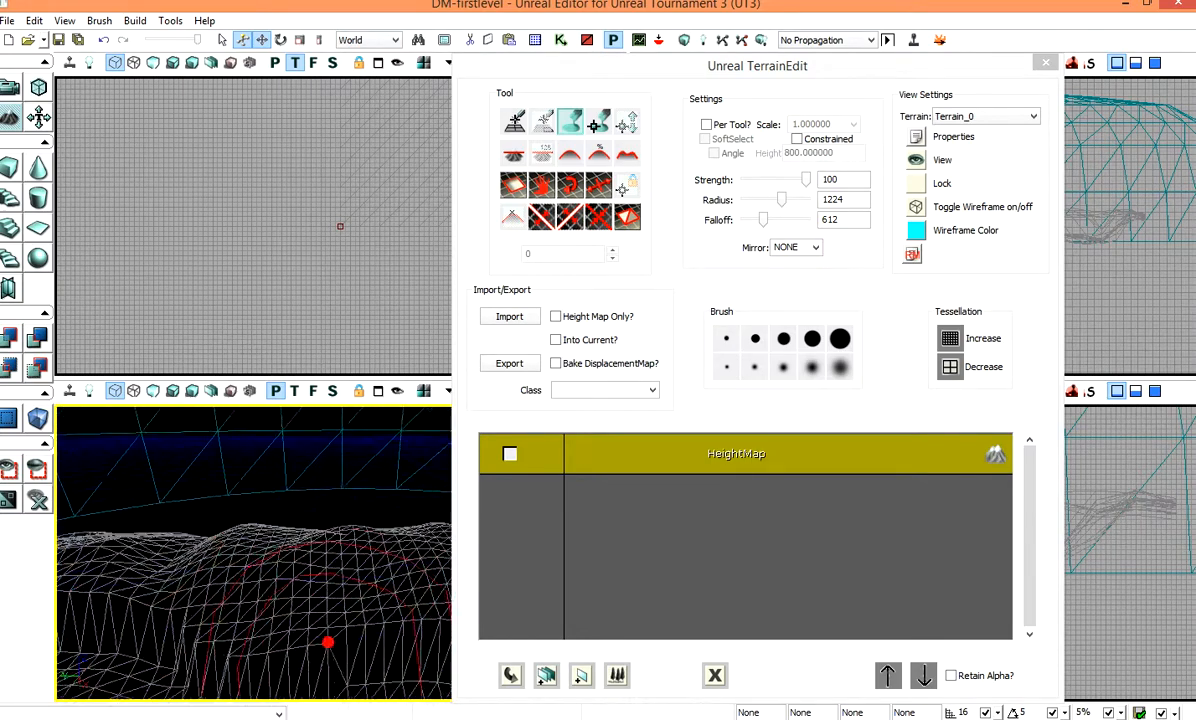
pyautogui.moveTo(339, 590); pyautogui.dragTo(339, 620, button='middle')
pyautogui.moveTo(339, 590); pyautogui.dragTo(295, 572, button='right')
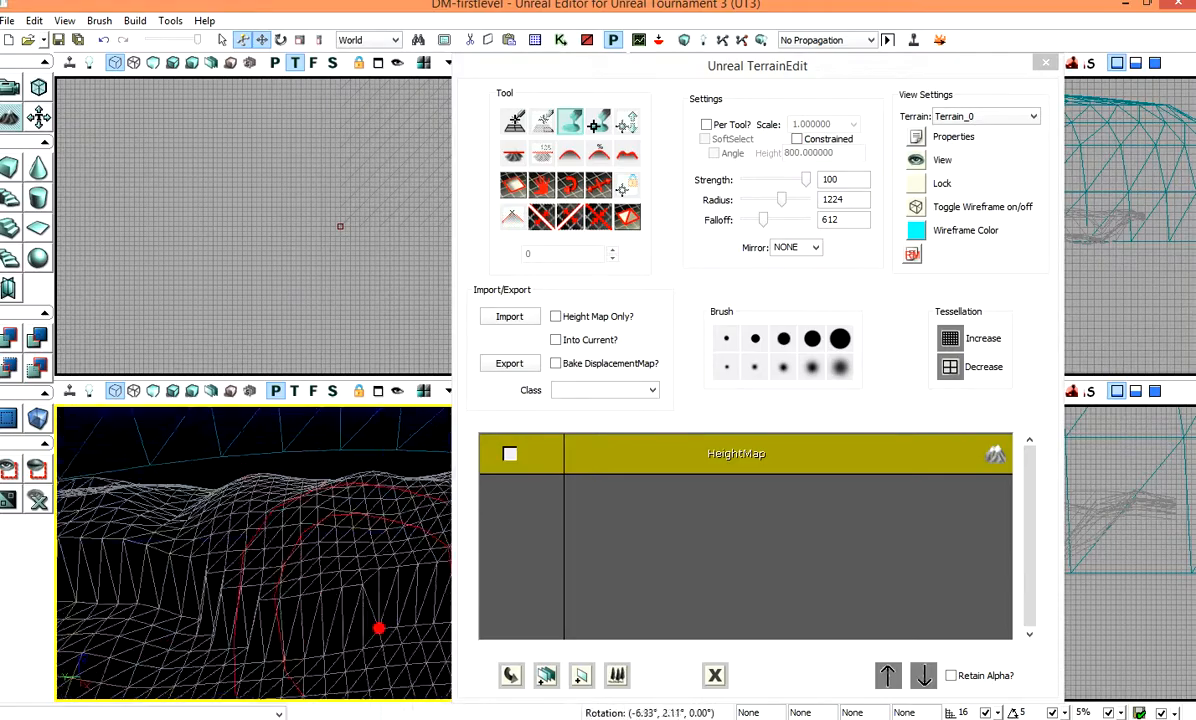
pyautogui.moveTo(295, 572); pyautogui.dragTo(360, 568, button='right')
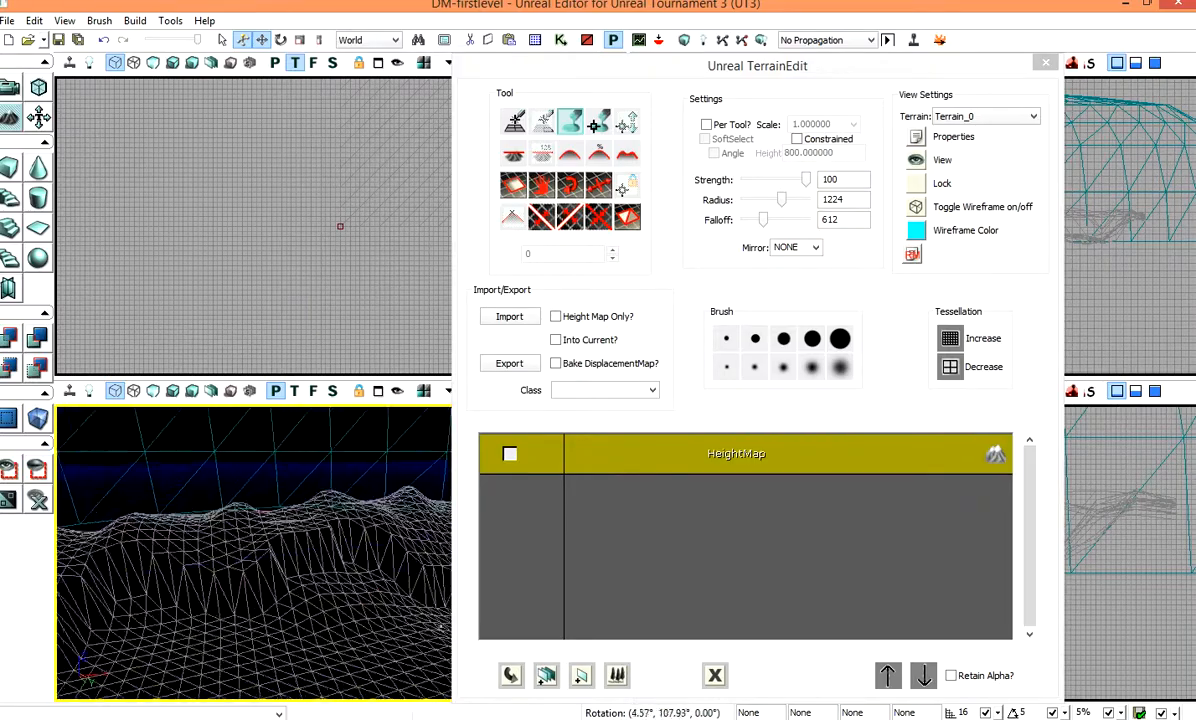
pyautogui.moveTo(300, 560); pyautogui.dragTo(420, 570, button='right')
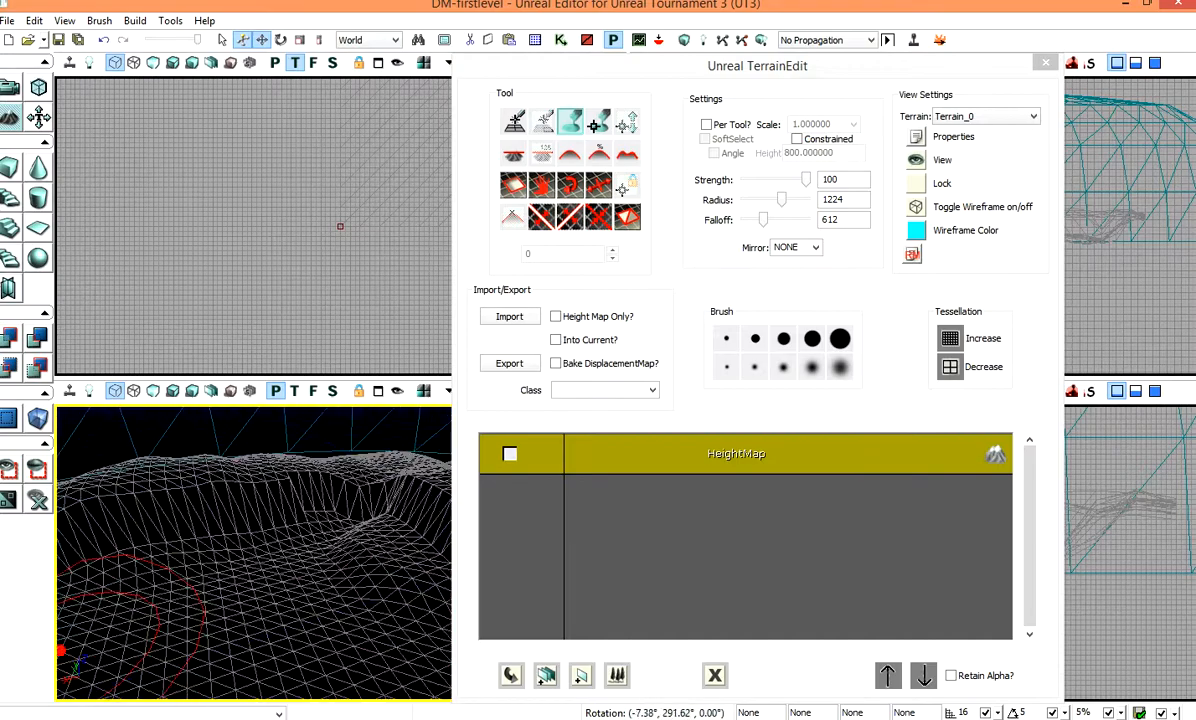
# Step: Display the perspective view in lit mode and inspect the terrain's shaded surface
pyautogui.moveTo(242, 695)
pyautogui.mouseDown(button='right')
pyautogui.moveTo(239, 683)
pyautogui.moveTo(219, 687)
pyautogui.mouseUp(button='right')
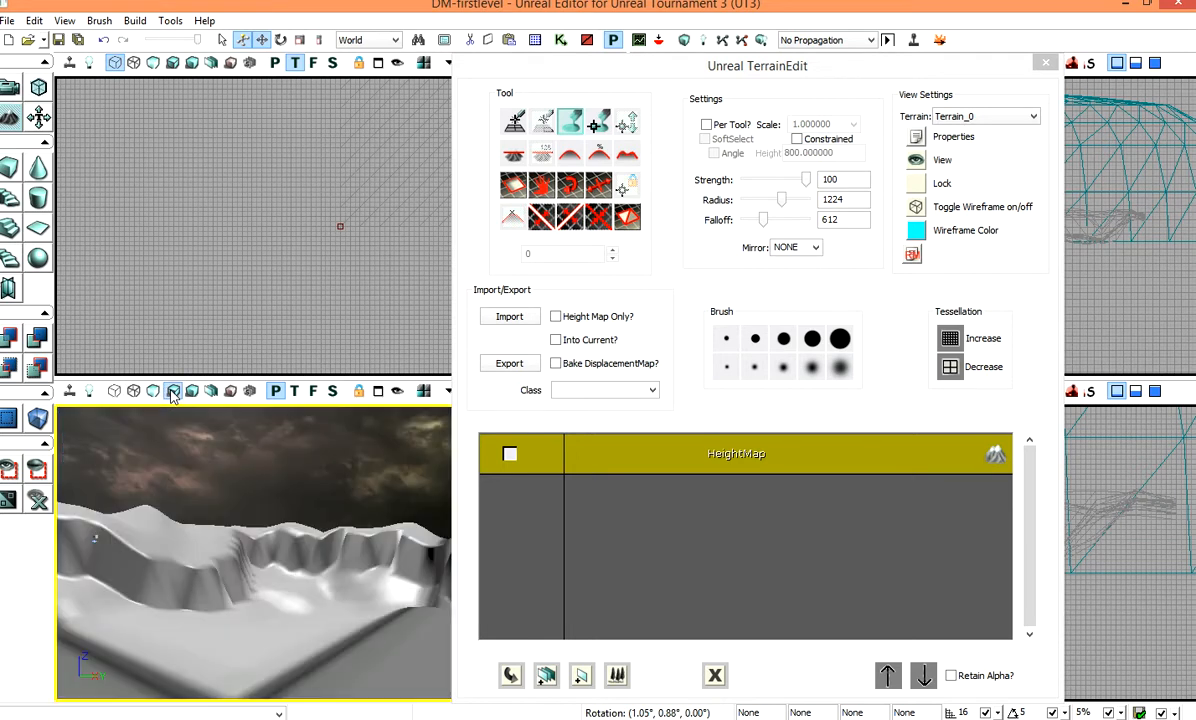
pyautogui.moveTo(340, 560); pyautogui.dragTo(565, 573, button='right')
pyautogui.moveTo(250, 560)
pyautogui.mouseDown(button='right')
pyautogui.moveTo(144, 520)
pyautogui.moveTo(65, 613)
pyautogui.moveTo(288, 486)
pyautogui.moveTo(314, 413)
pyautogui.mouseUp(button='right')
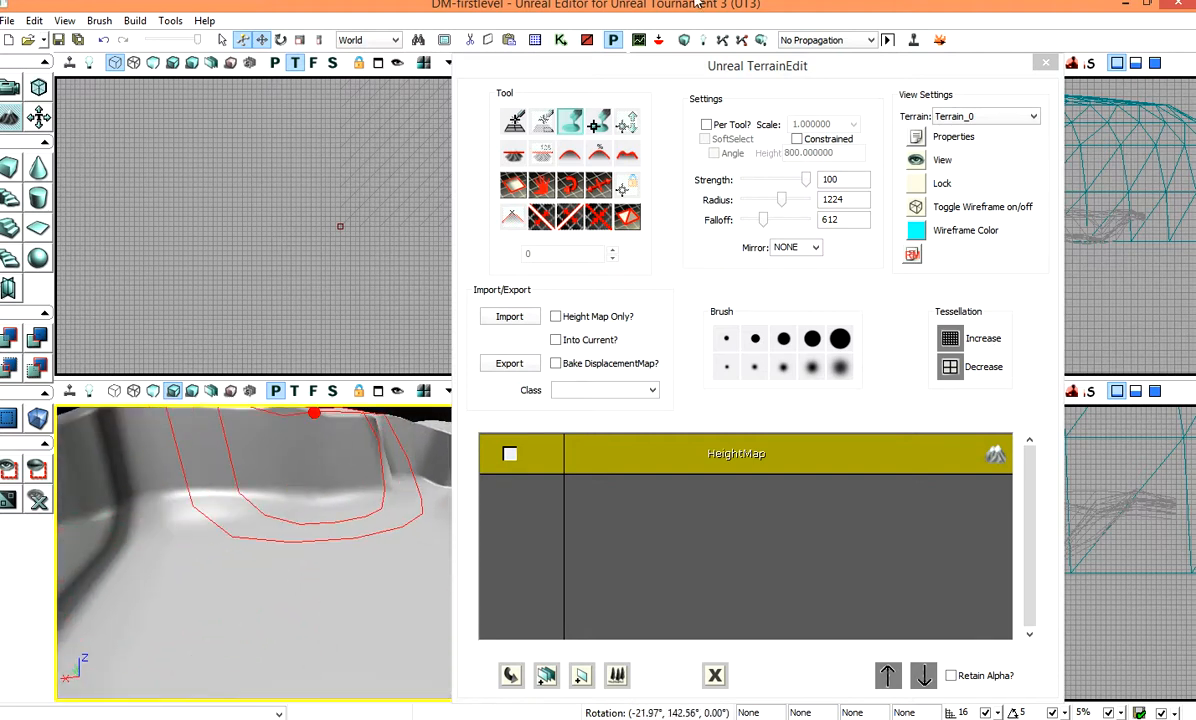
# Step: Open the Generic browser beside the terrain editor and show the contents of the UN_Terrain package
pyautogui.moveTo(625, 68); pyautogui.dragTo(8, 74)
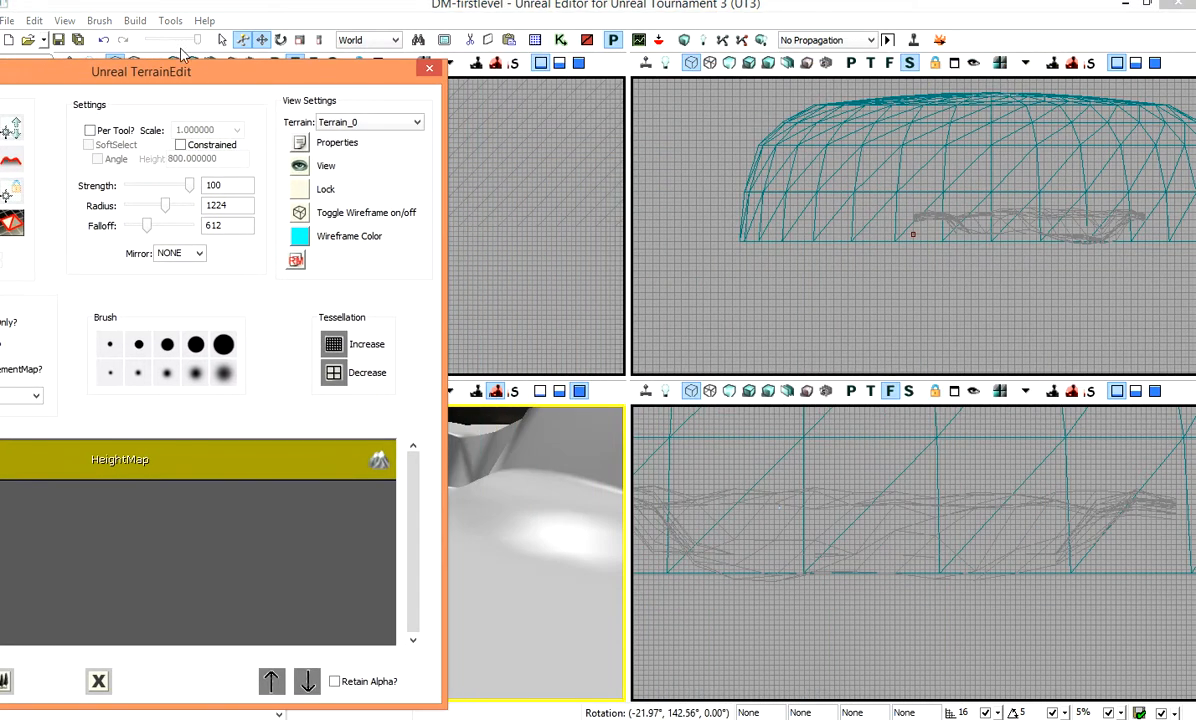
pyautogui.click(534, 41)
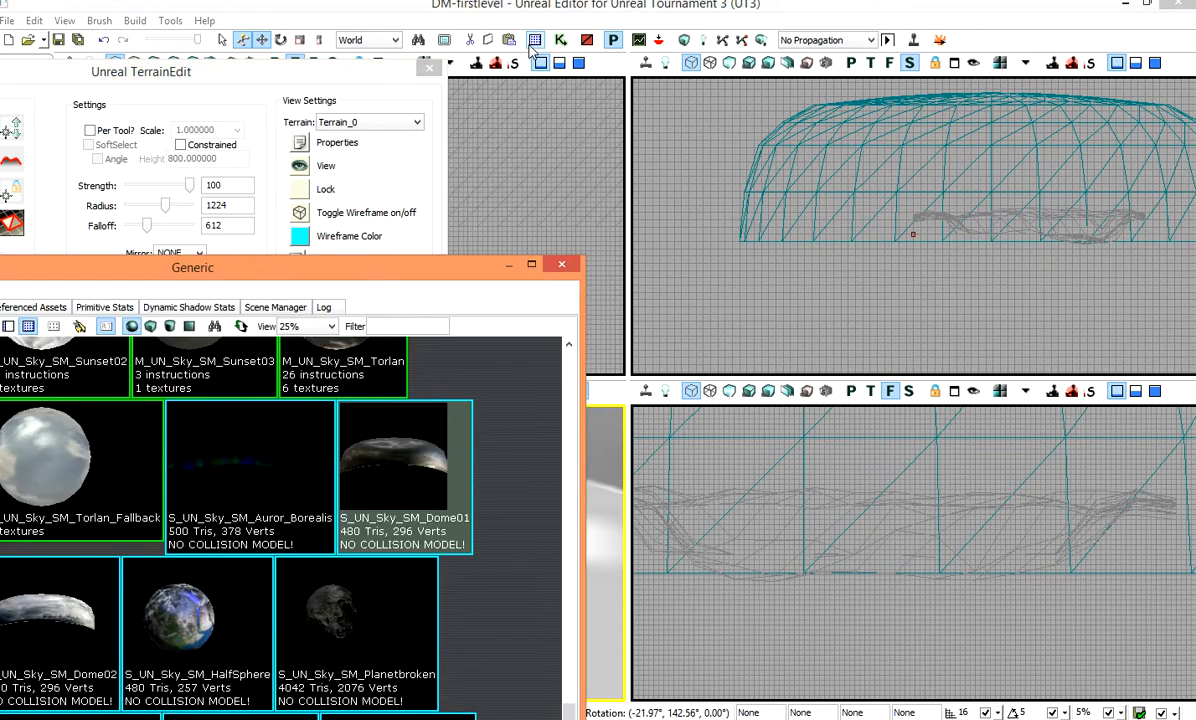
pyautogui.moveTo(463, 272); pyautogui.dragTo(1154, 84)
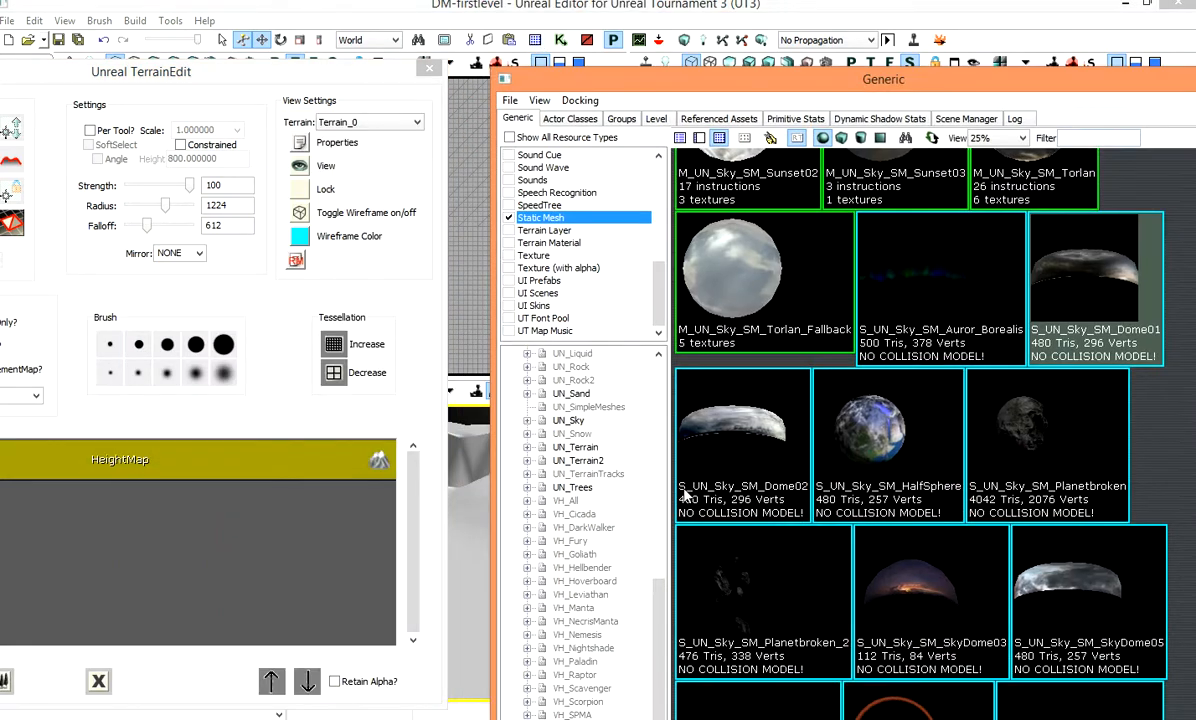
pyautogui.click(576, 448)
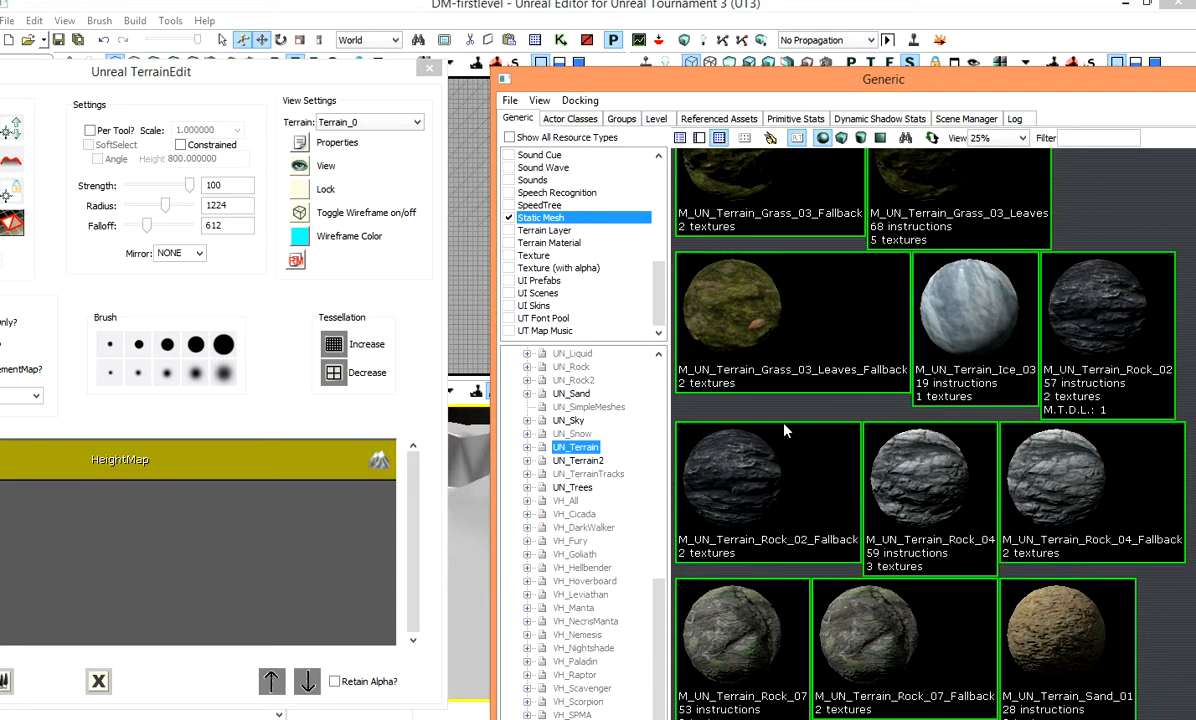
# Step: Look through the UN_Terrain materials and select M_UN_Terrain_SandRock_01_Fallback
pyautogui.scroll(5, 829, 413)
pyautogui.scroll(6, 829, 413)
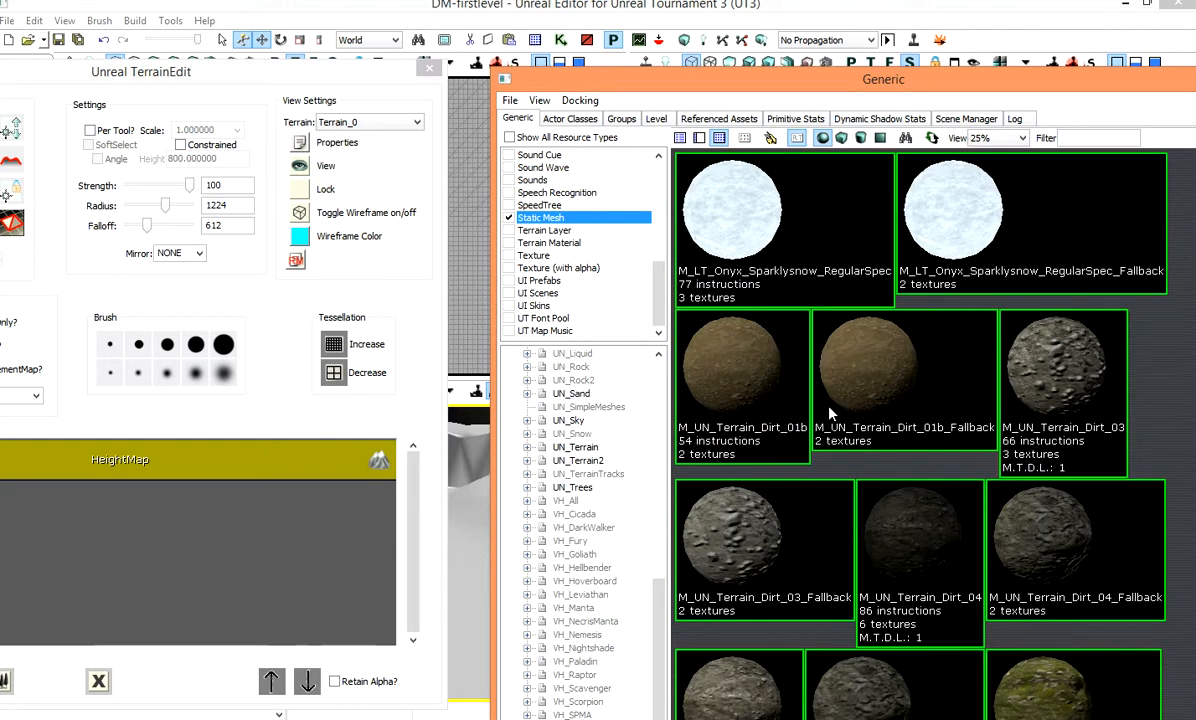
pyautogui.scroll(-4, 829, 413)
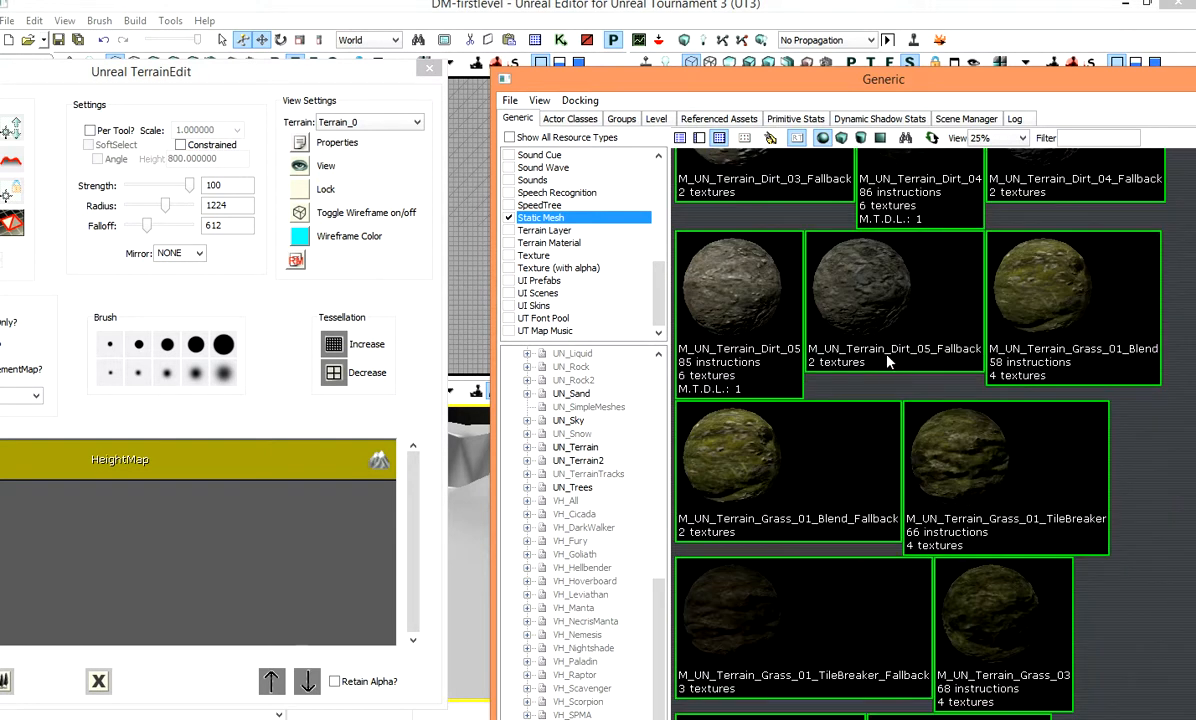
pyautogui.scroll(-4, 890, 362)
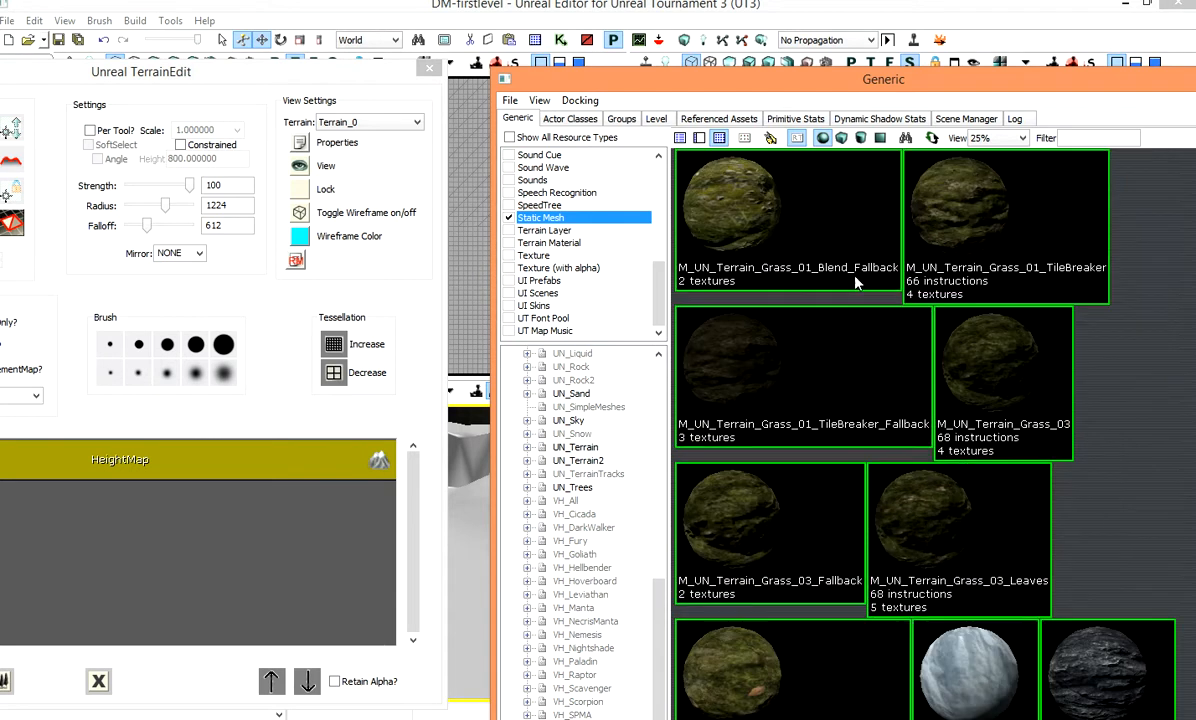
pyautogui.scroll(1, 890, 355)
pyautogui.scroll(4, 820, 451)
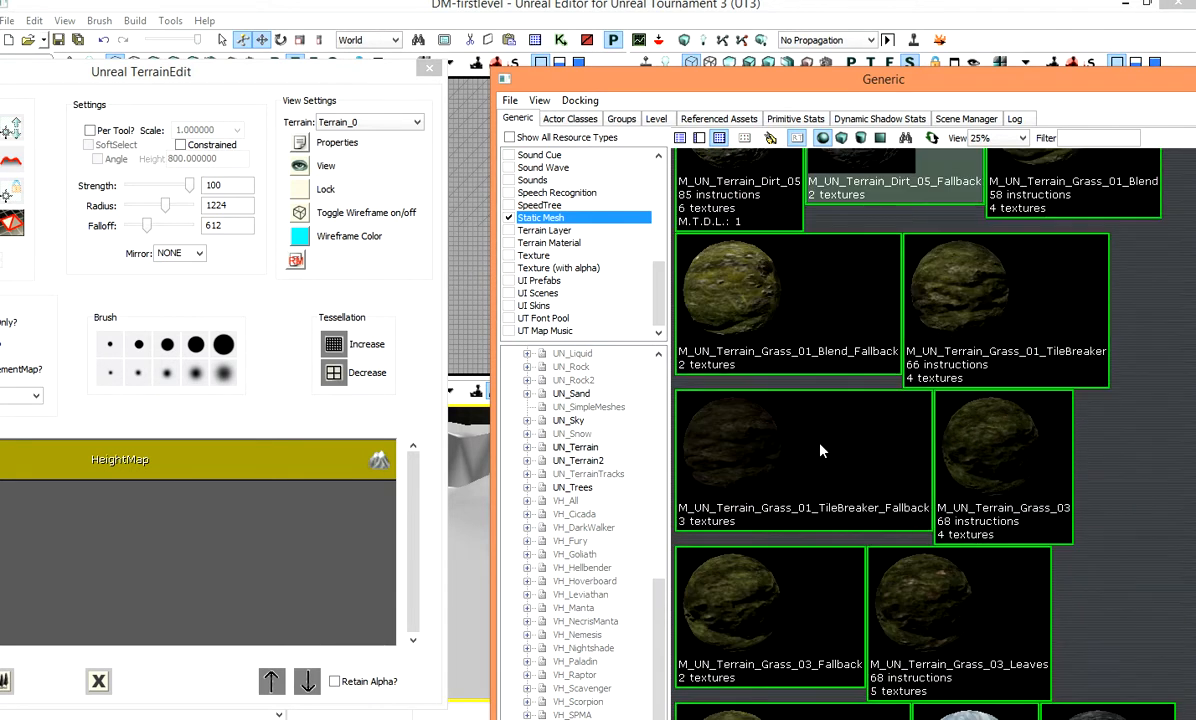
pyautogui.scroll(3, 820, 451)
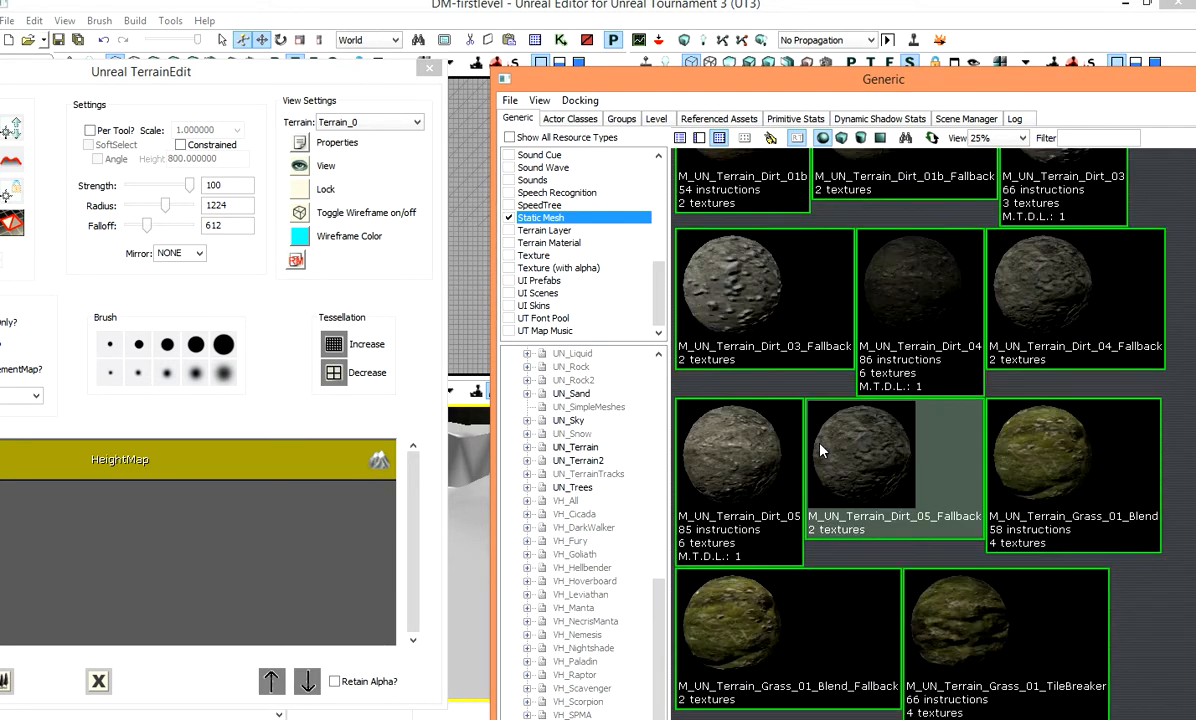
pyautogui.scroll(1, 820, 451)
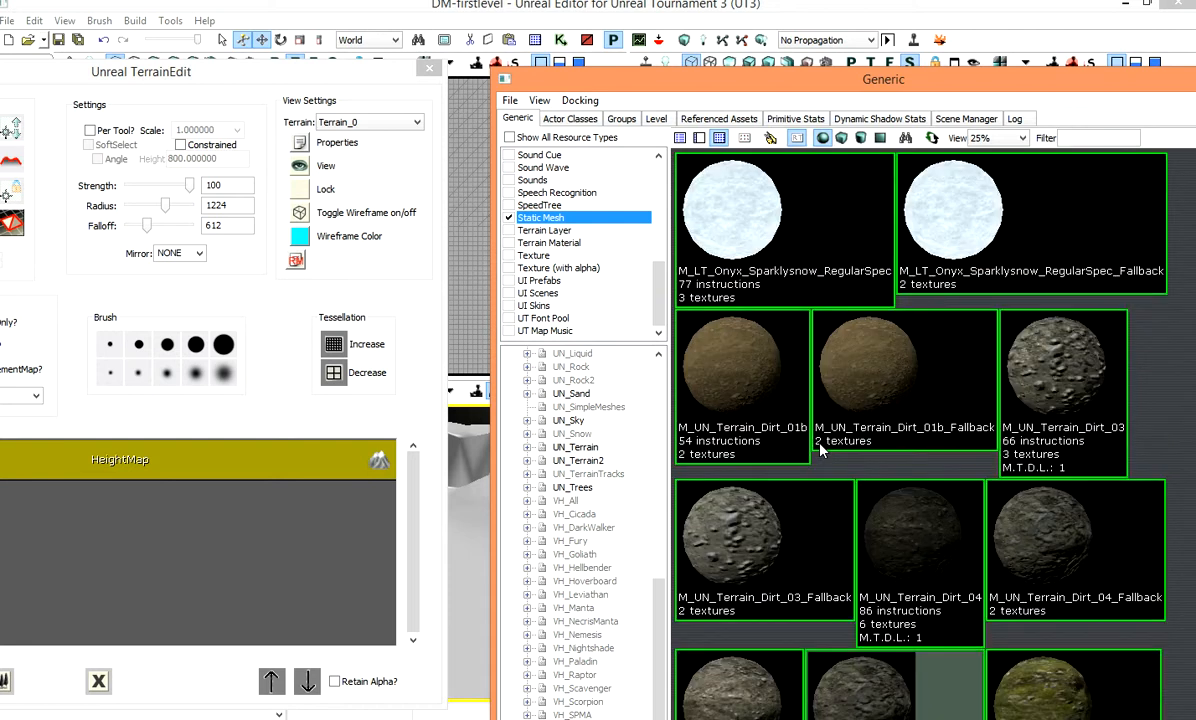
pyautogui.scroll(-10, 820, 450)
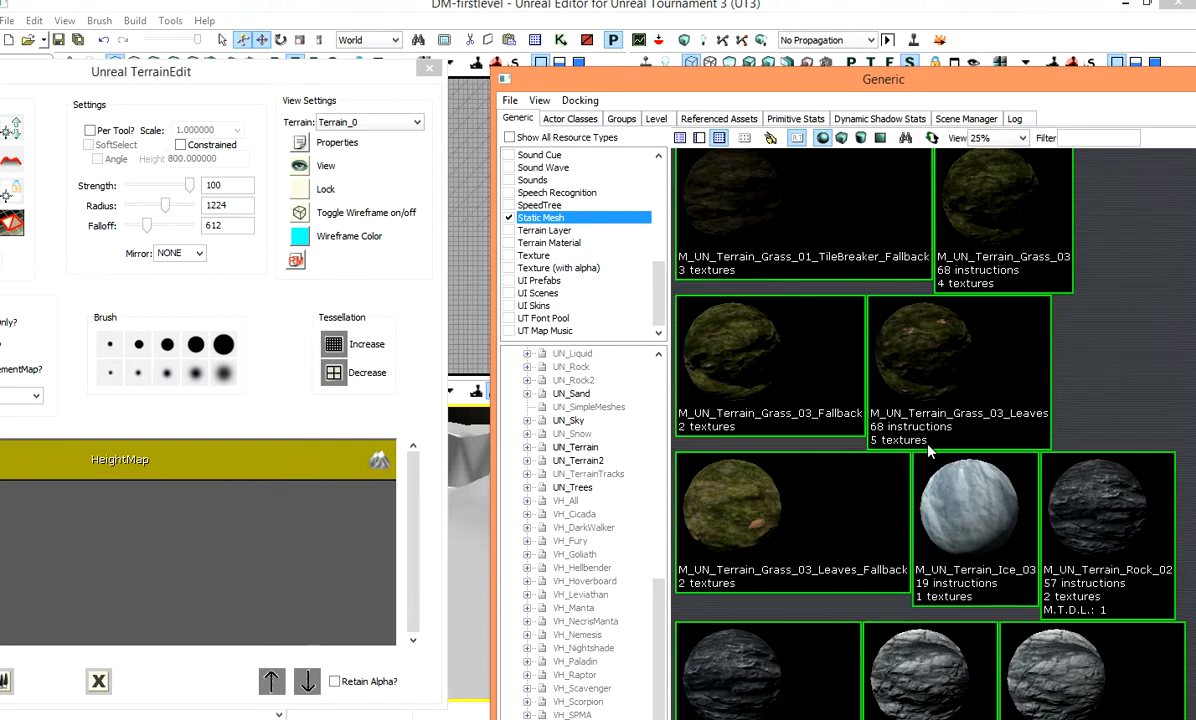
pyautogui.scroll(-10, 928, 452)
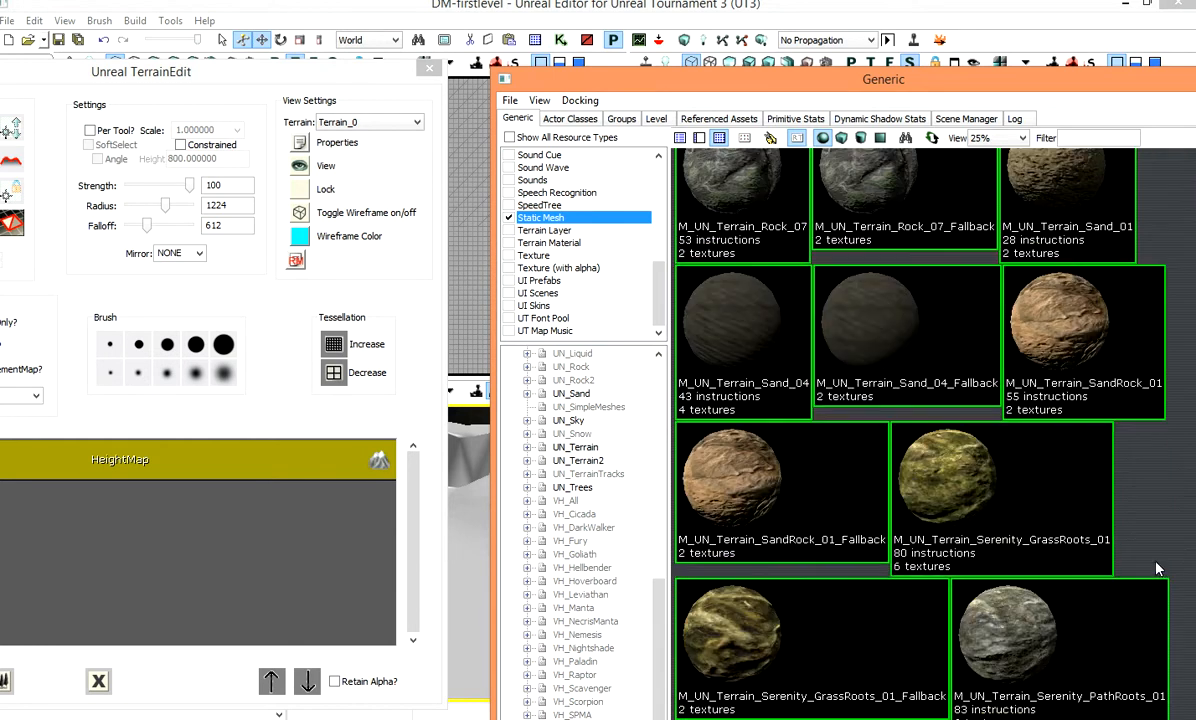
pyautogui.click(776, 519)
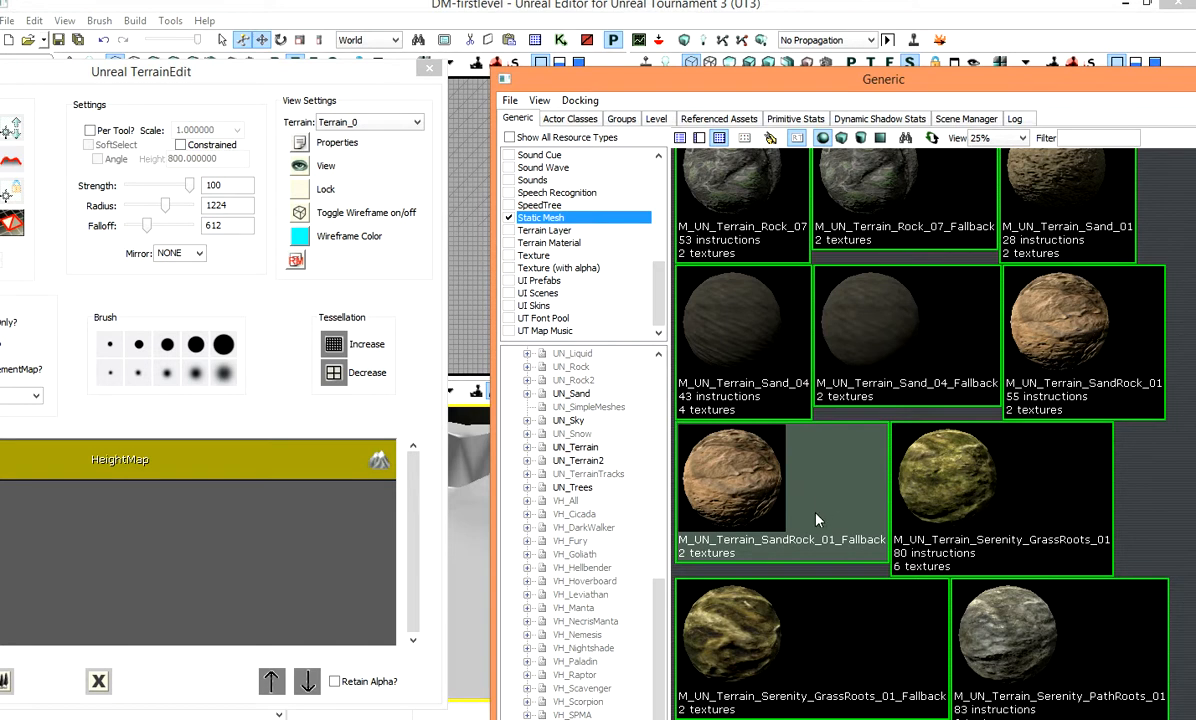
# Step: Auto-create a terrain setup layer named rocklayer from the selected material in DM-firstlevel, fully loading the package and naming the terrain material rockTexture
pyautogui.moveTo(715, 80); pyautogui.dragTo(876, 92)
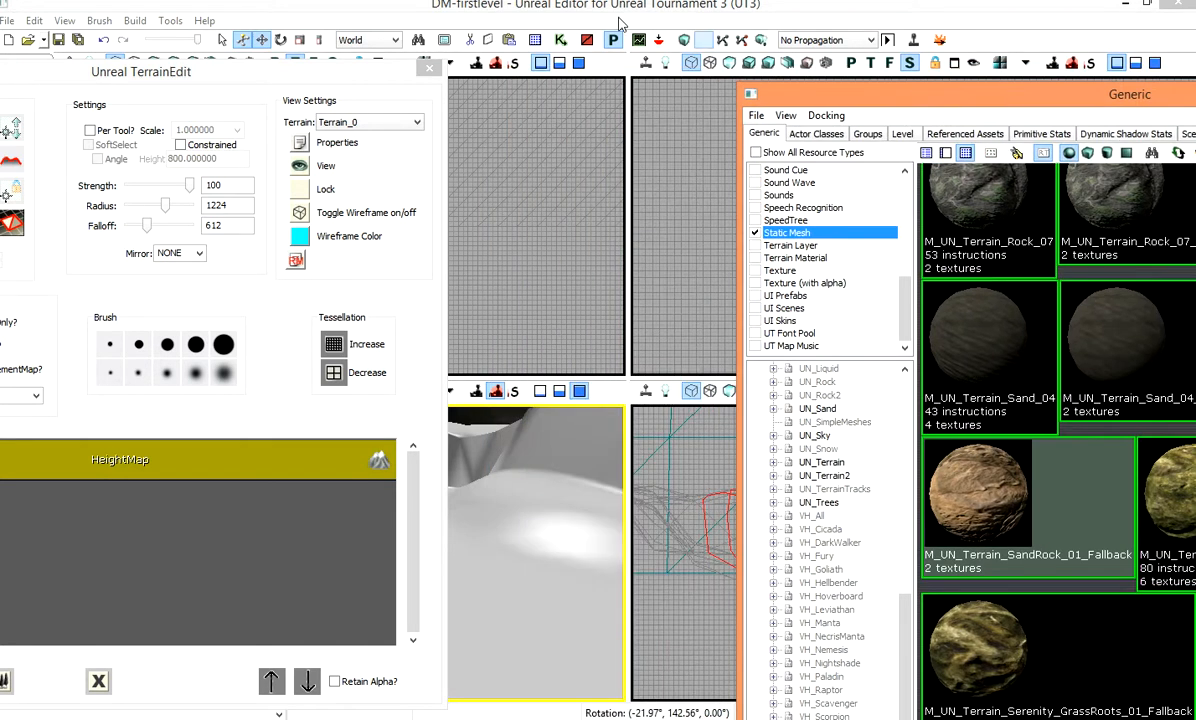
pyautogui.moveTo(333, 62); pyautogui.dragTo(782, 35)
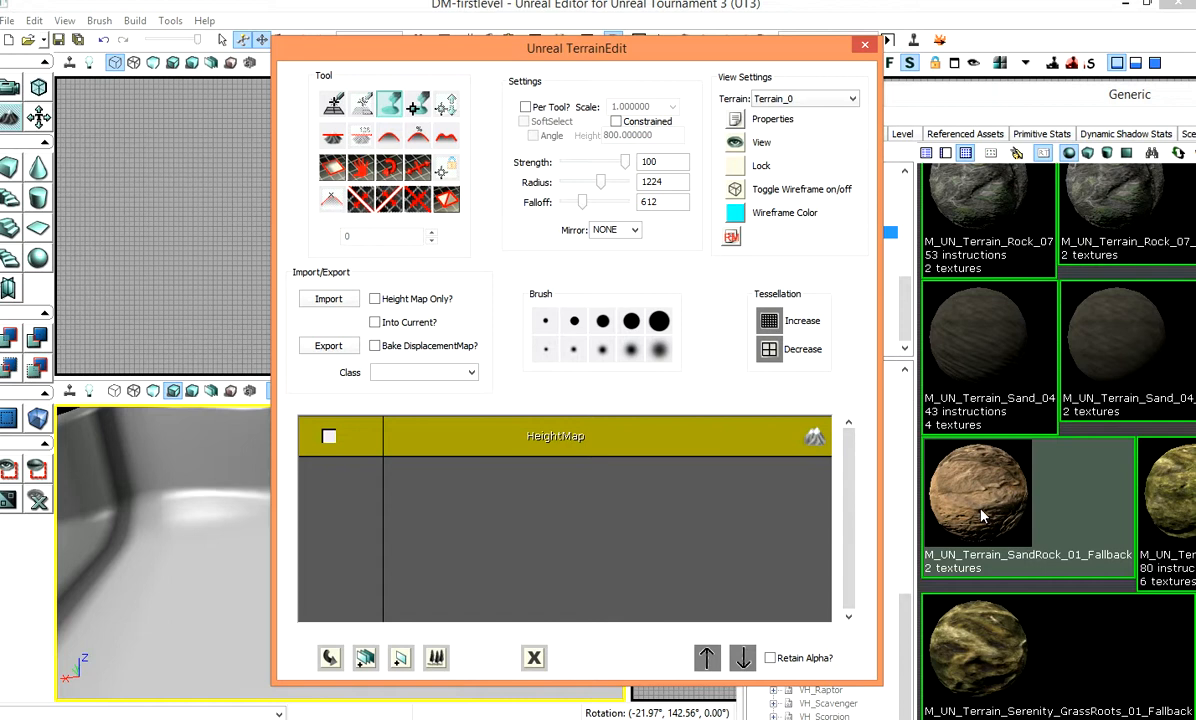
pyautogui.rightClick(527, 486)
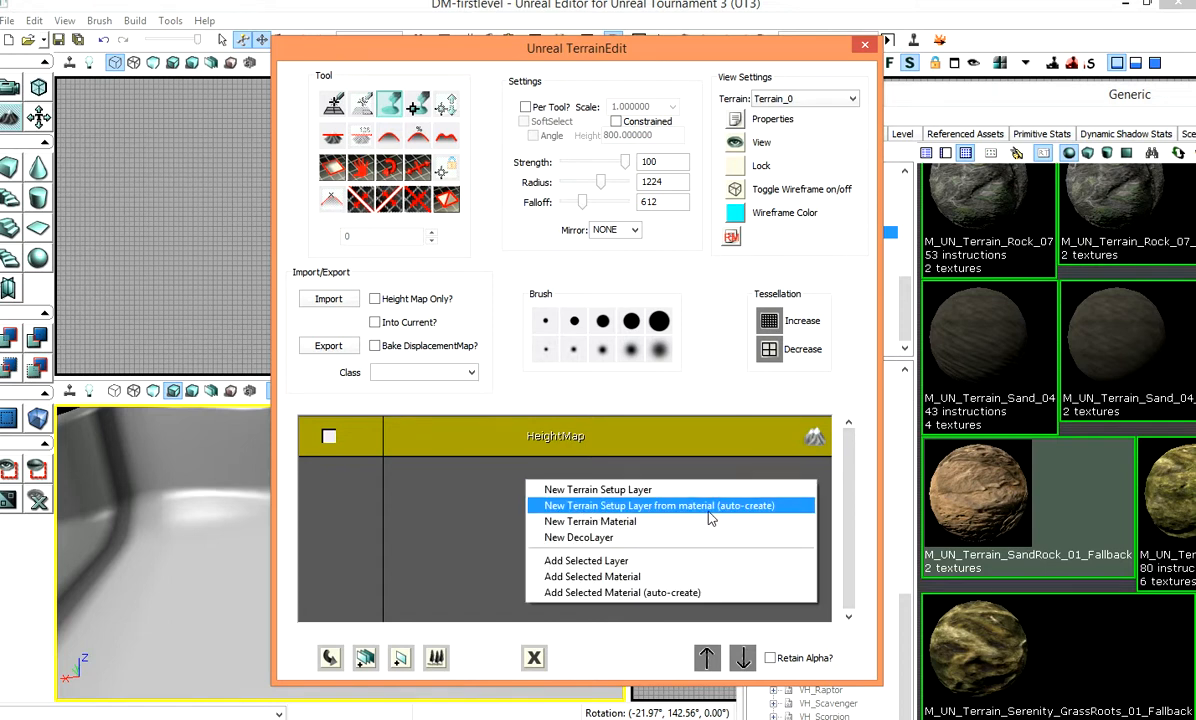
pyautogui.click(738, 508)
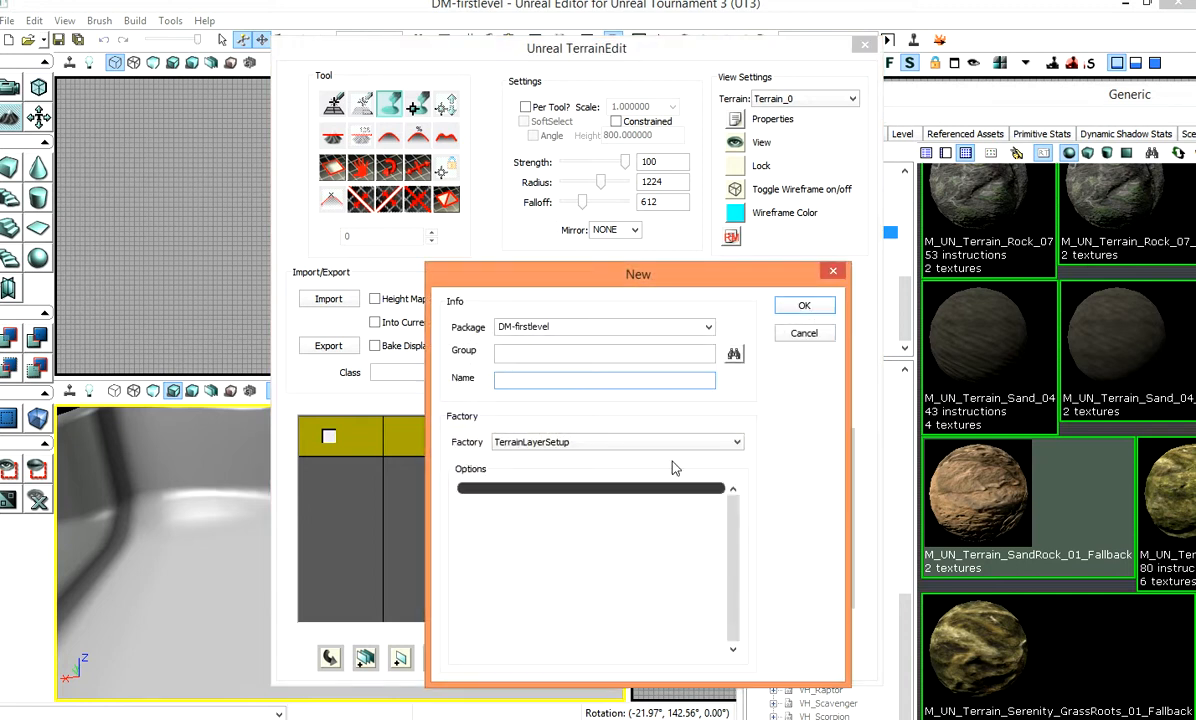
pyautogui.click(537, 381)
pyautogui.write('rockla')
pyautogui.press('Return')
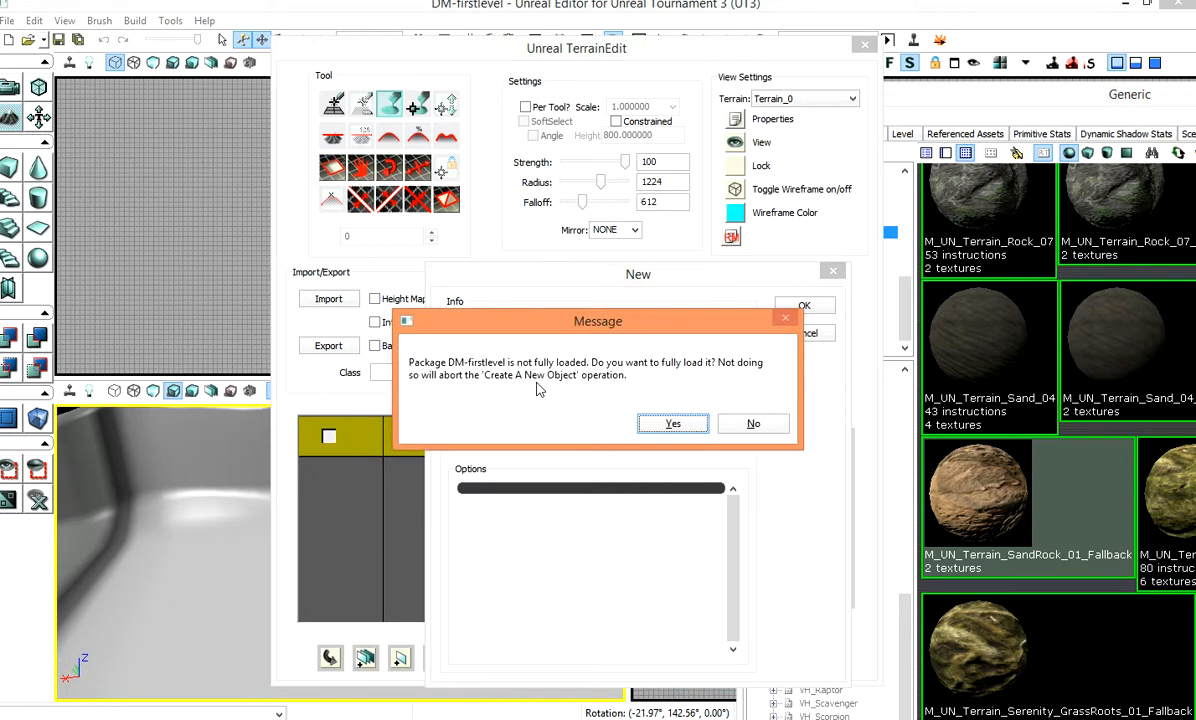
pyautogui.click(671, 423)
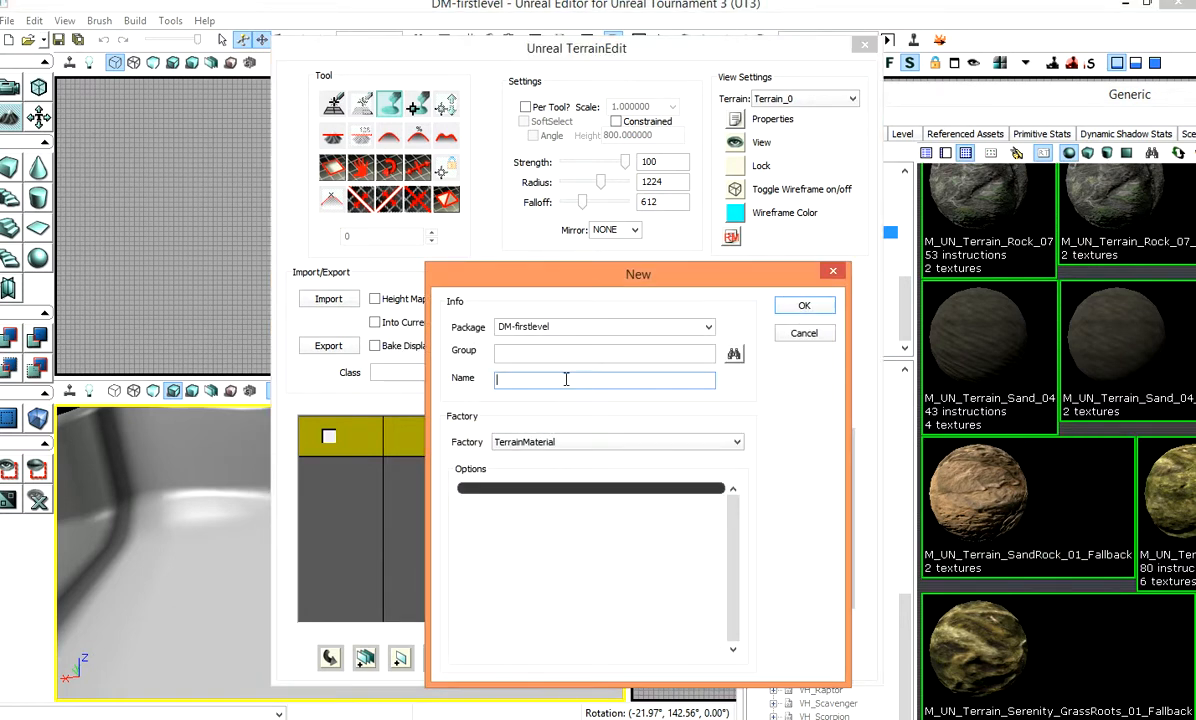
pyautogui.write('rockTexture')
pyautogui.press('Return')
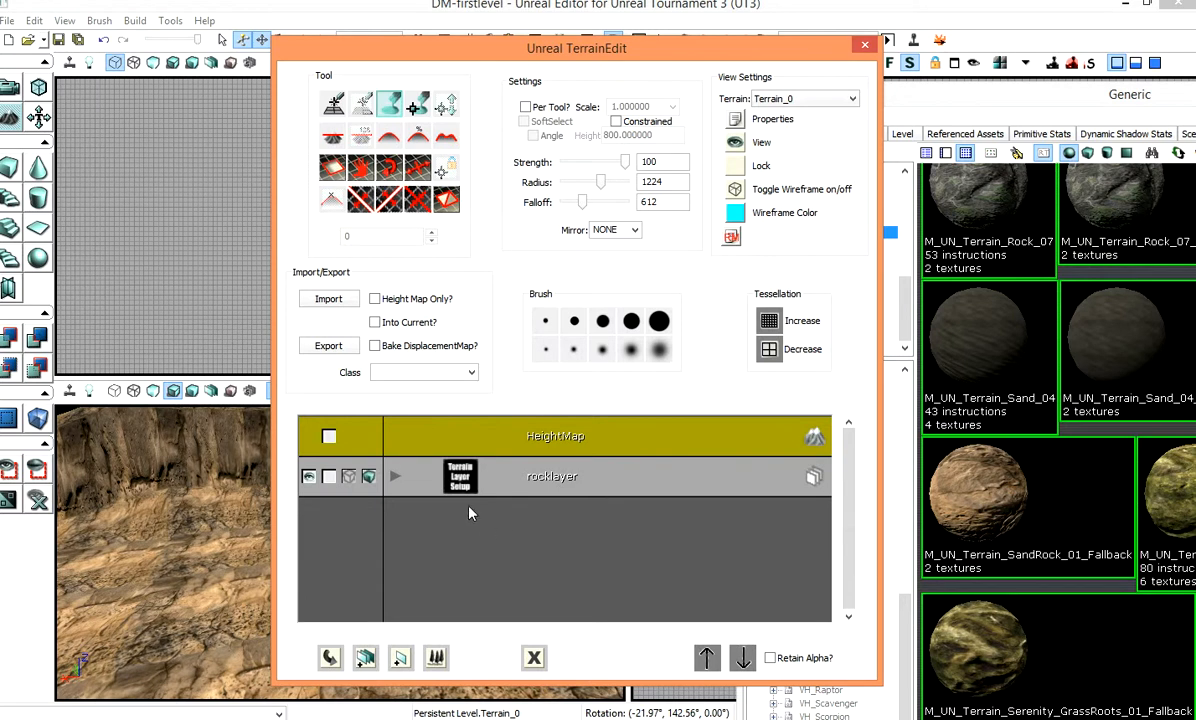
# Step: Expand rocklayer to check its rockTexture material, and collapse the layer again
pyautogui.click(403, 475)
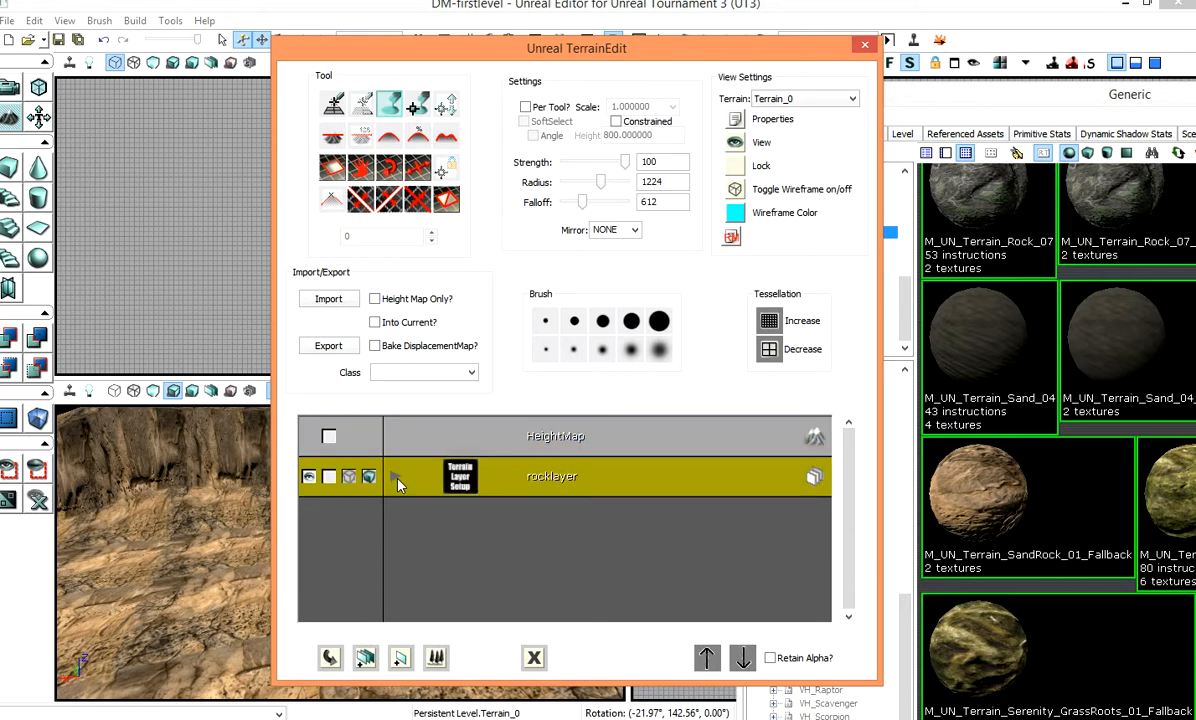
pyautogui.click(397, 477)
pyautogui.click(629, 521)
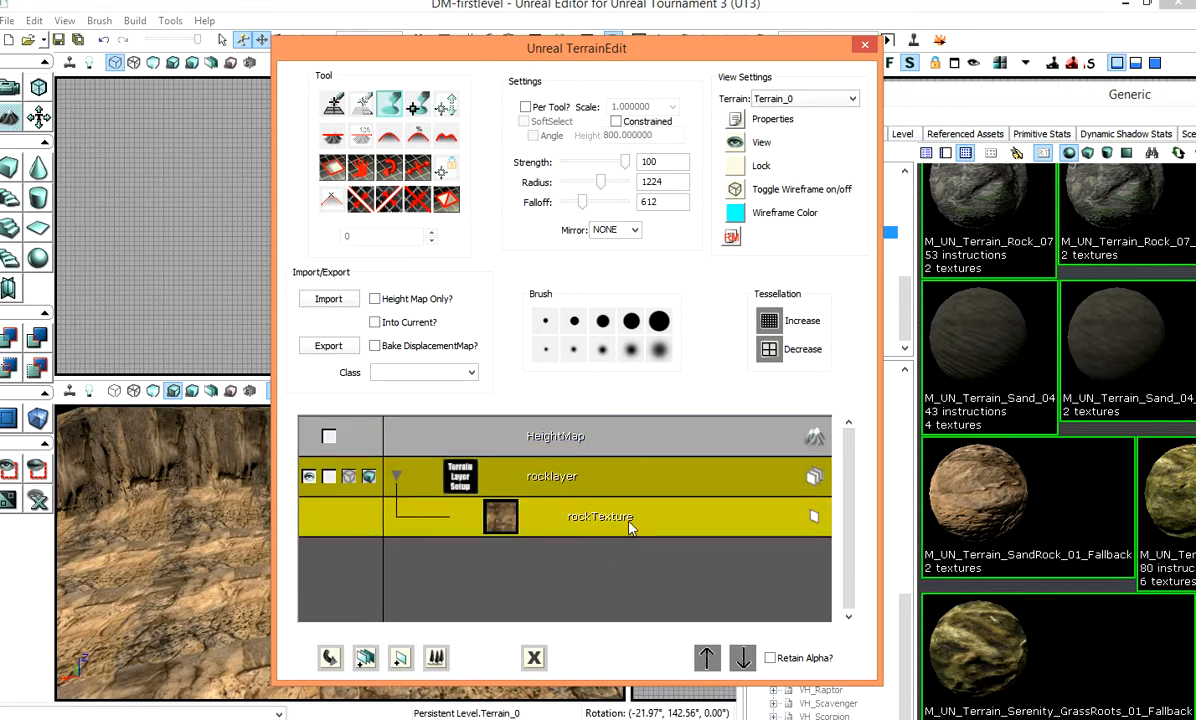
pyautogui.click(396, 475)
pyautogui.click(396, 476)
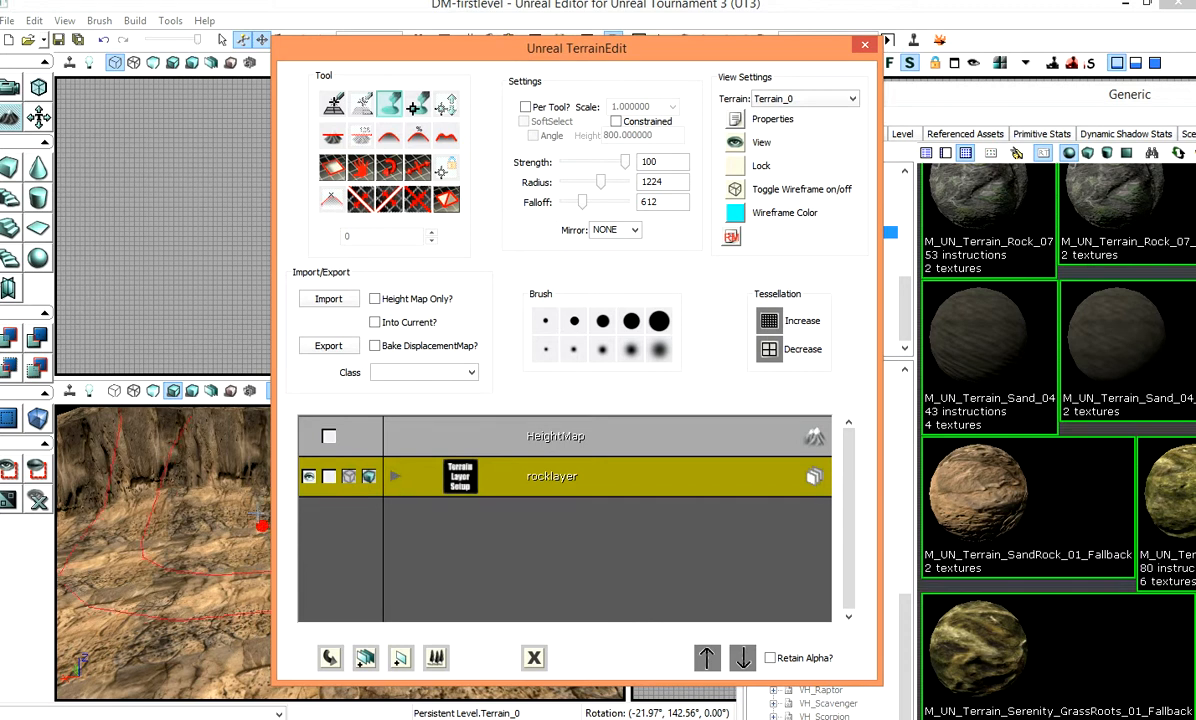
# Step: Look through the UN_Terrain materials in the Generic browser and select M_UN_Terrain_Grass_03_Leaves
pyautogui.moveTo(915, 88); pyautogui.dragTo(670, 0)
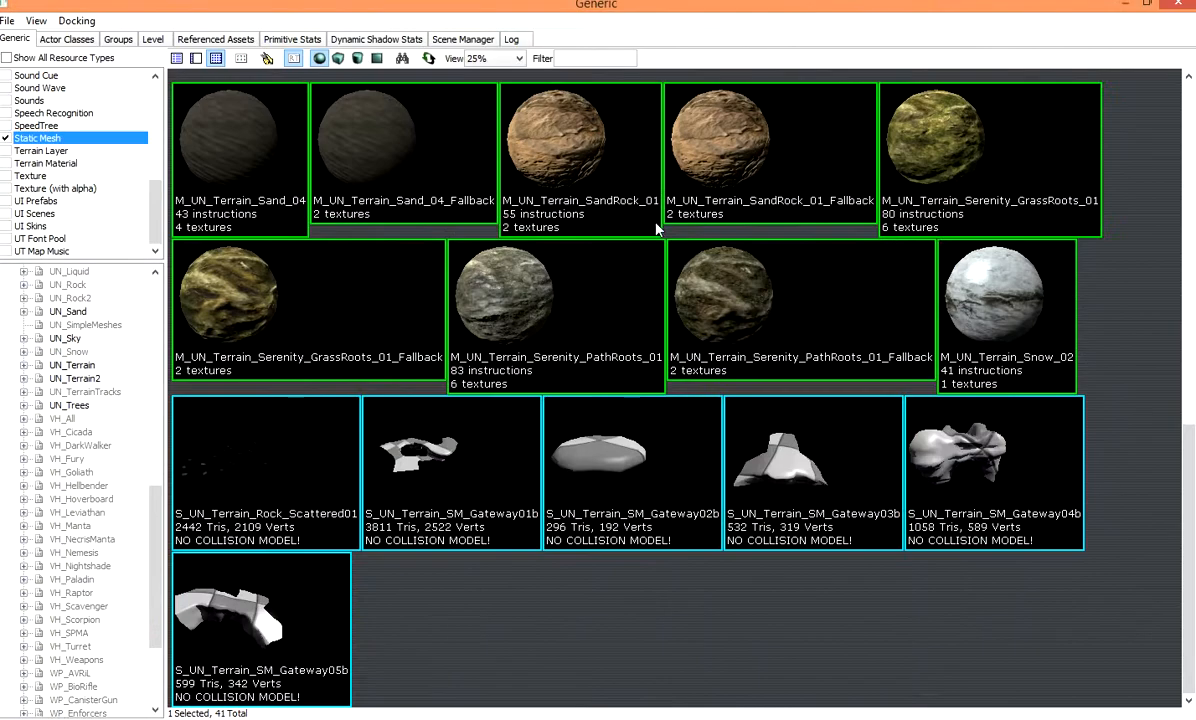
pyautogui.doubleClick(640, 2)
pyautogui.moveTo(875, 90); pyautogui.dragTo(510, 0)
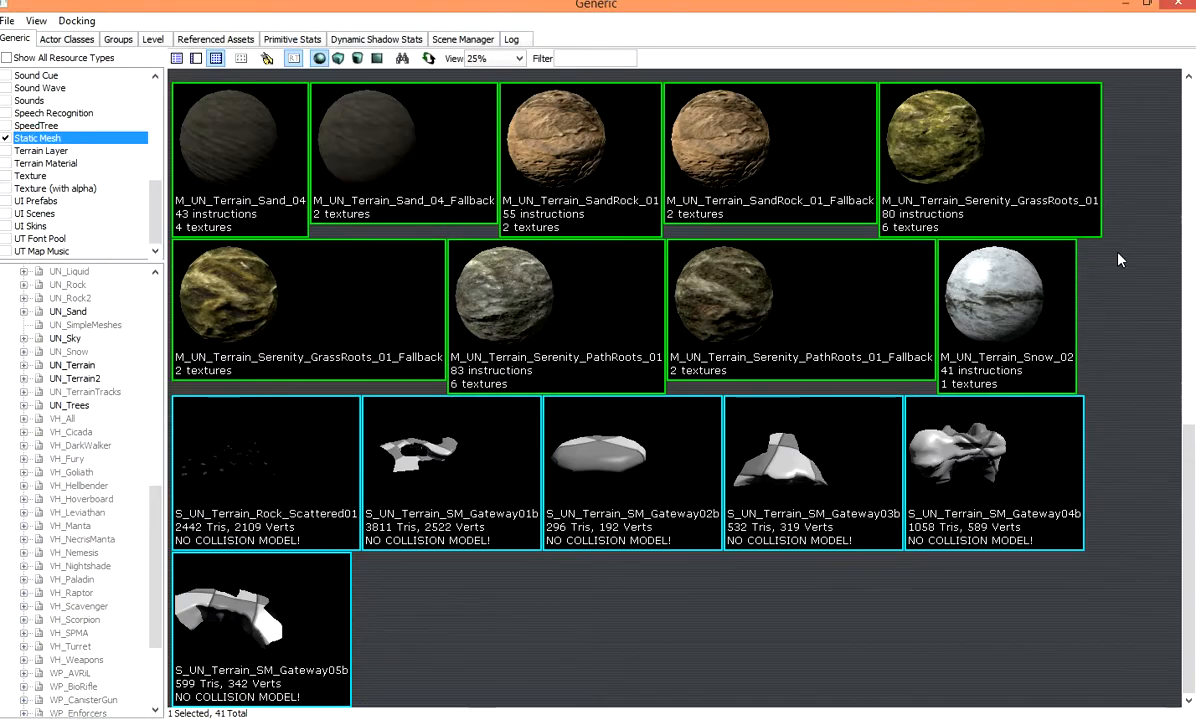
pyautogui.scroll(2, 1120, 275)
pyautogui.scroll(3, 1125, 281)
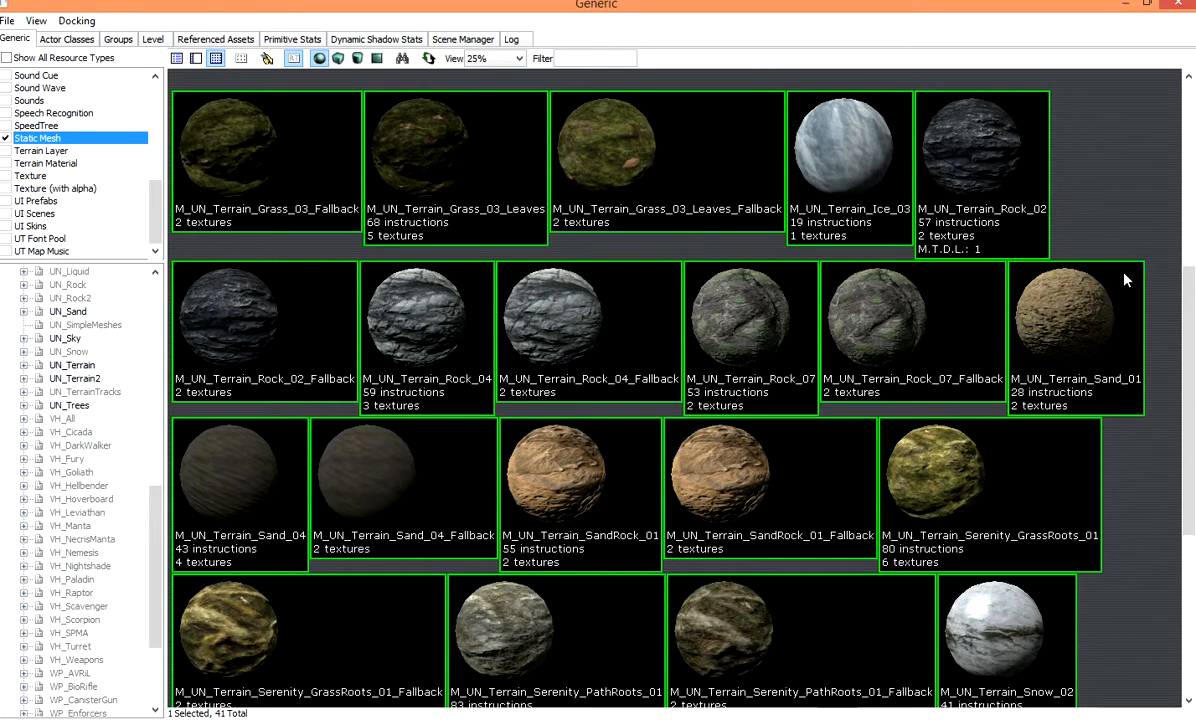
pyautogui.scroll(3, 1125, 281)
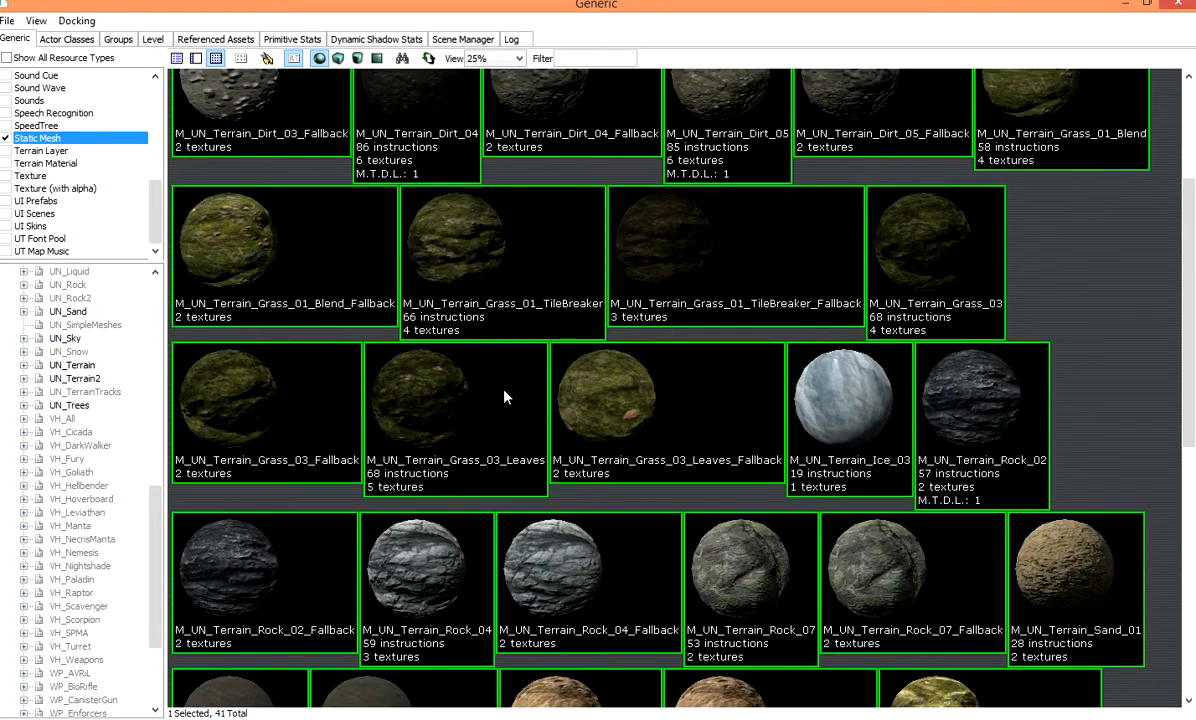
pyautogui.scroll(2, 505, 397)
pyautogui.scroll(-1, 507, 395)
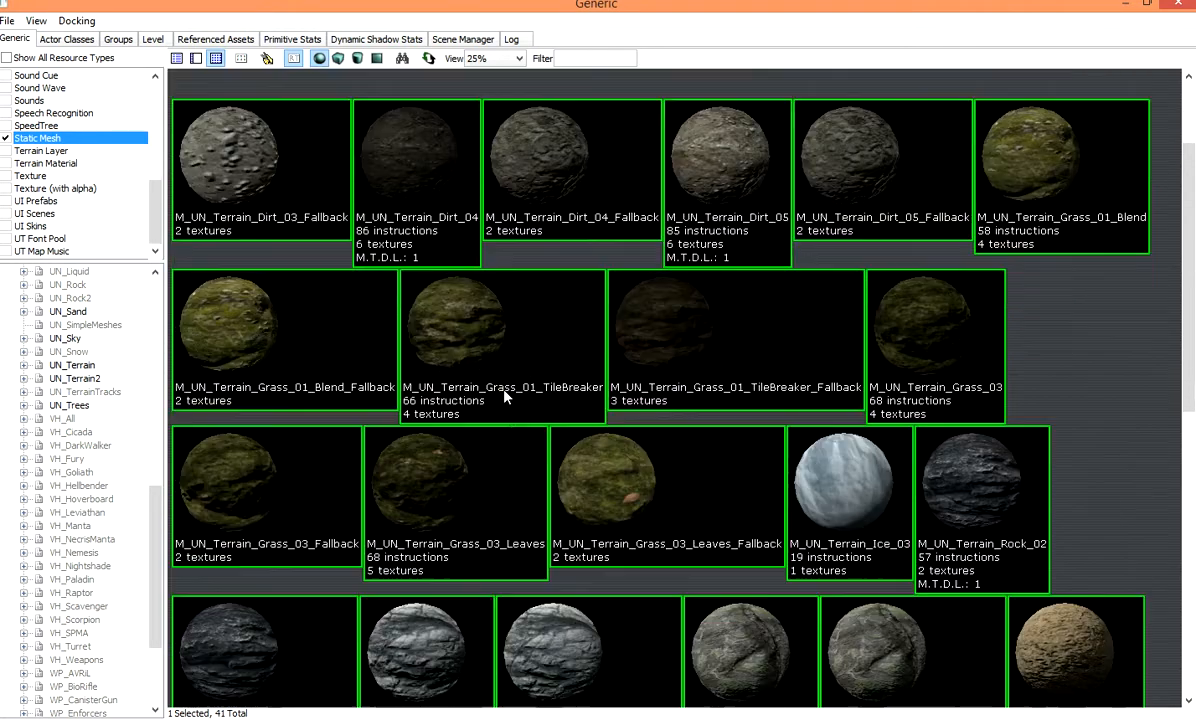
pyautogui.click(515, 520)
pyautogui.doubleClick(555, 4)
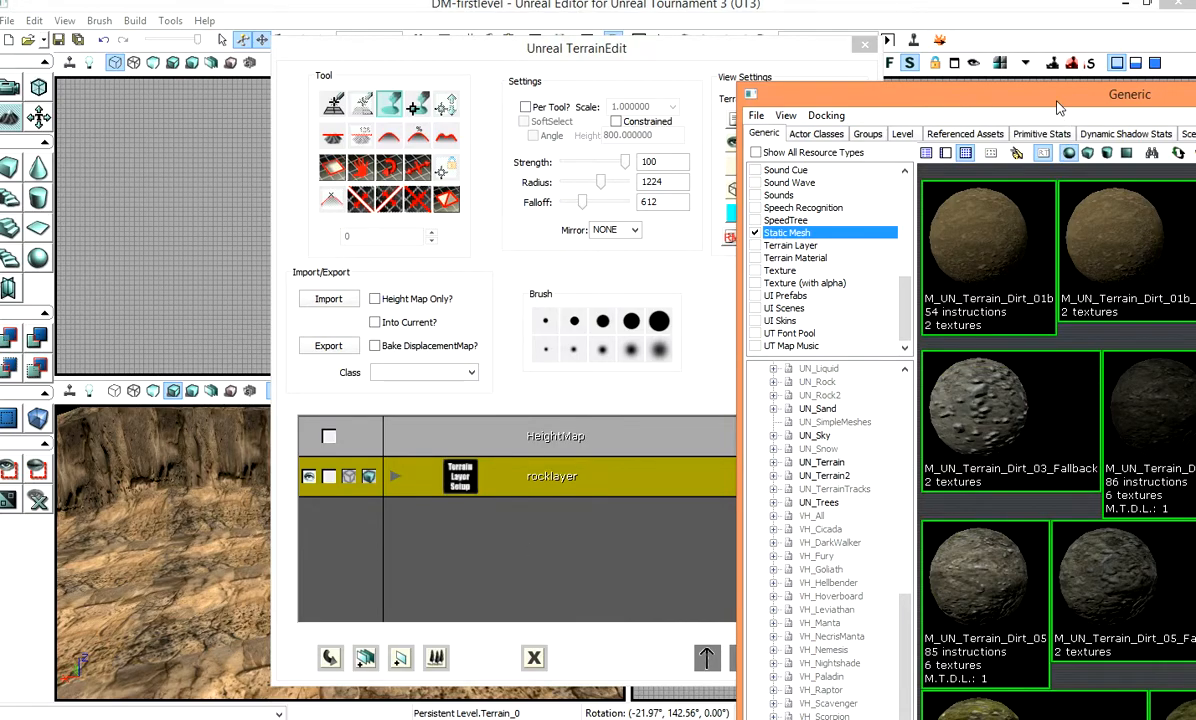
pyautogui.doubleClick(992, 96)
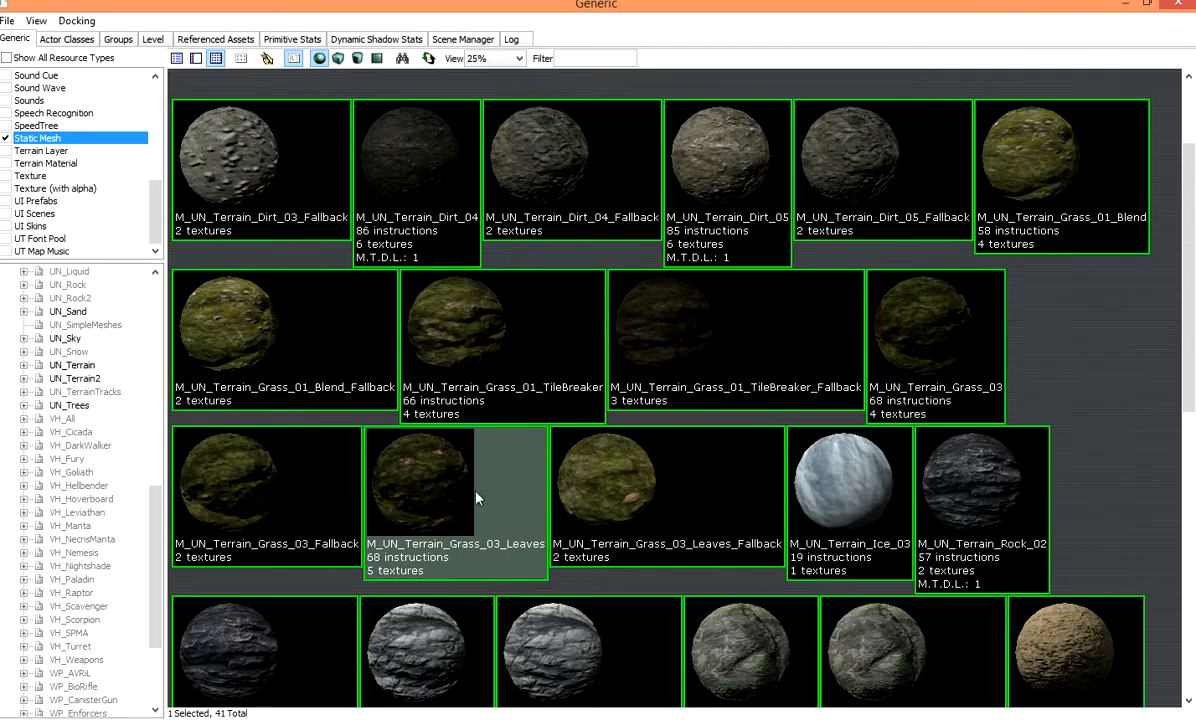
pyautogui.doubleClick(613, 11)
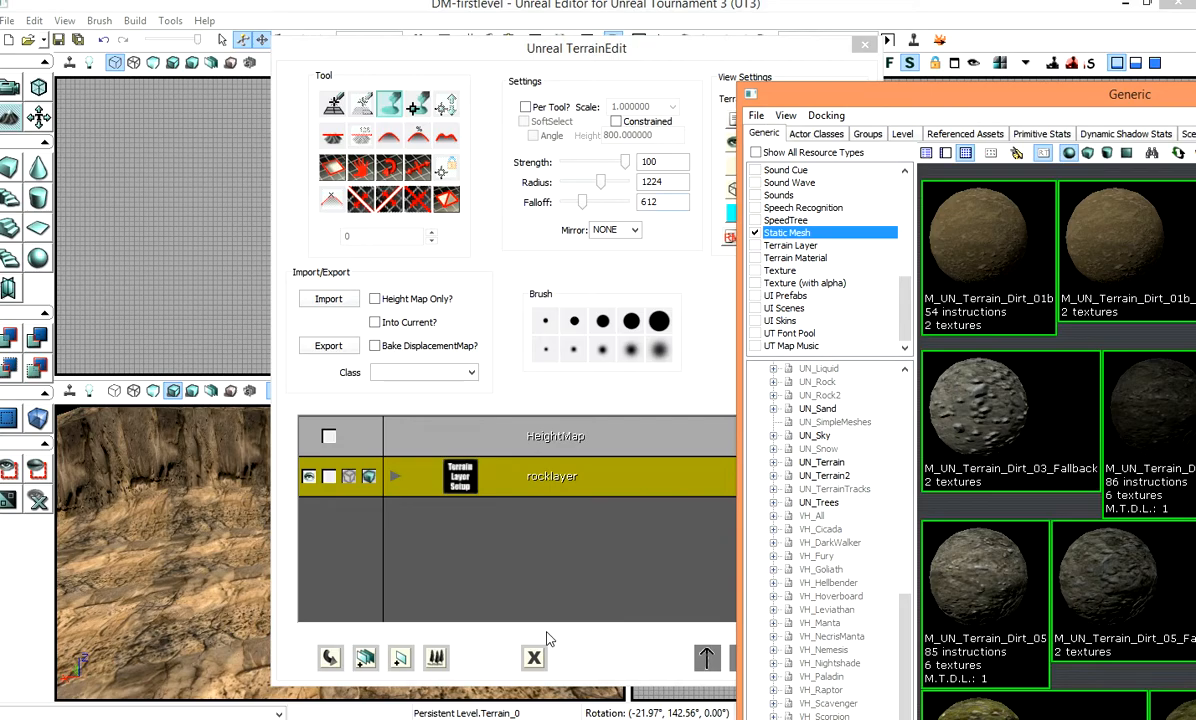
# Step: Auto-create a terrain setup layer named GrassLayer from the selected material in DM-firstlevel, naming the terrain material grassMatera
pyautogui.rightClick(465, 512)
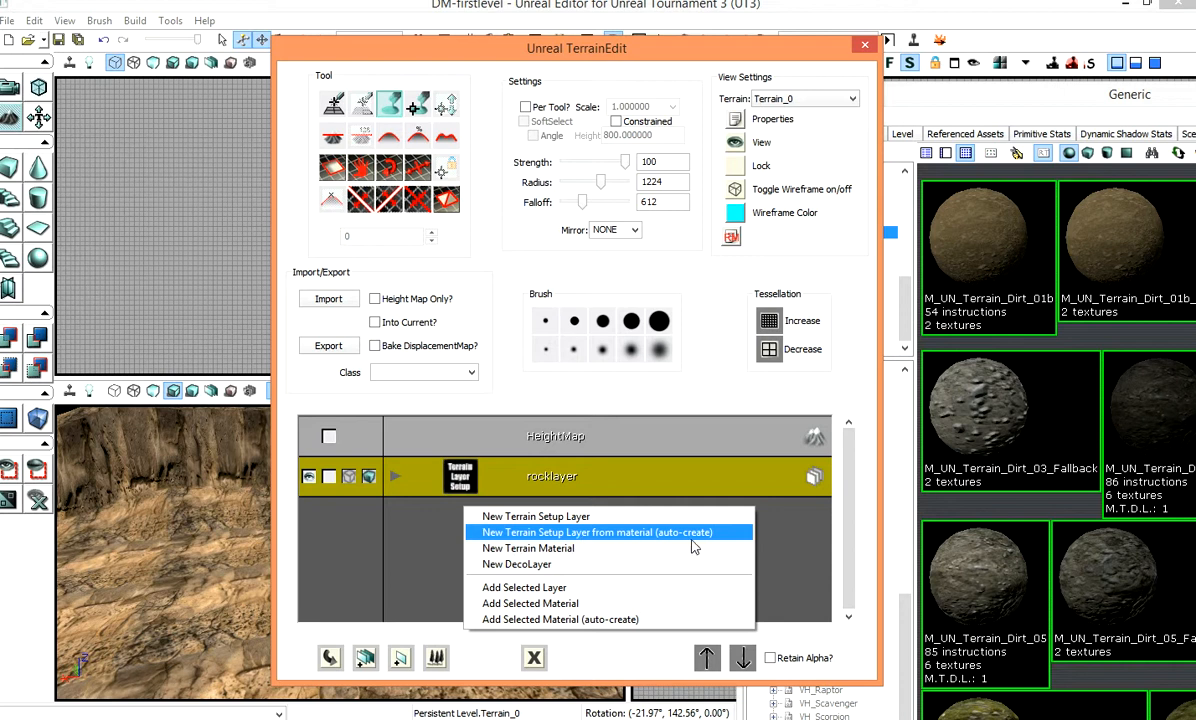
pyautogui.click(632, 516)
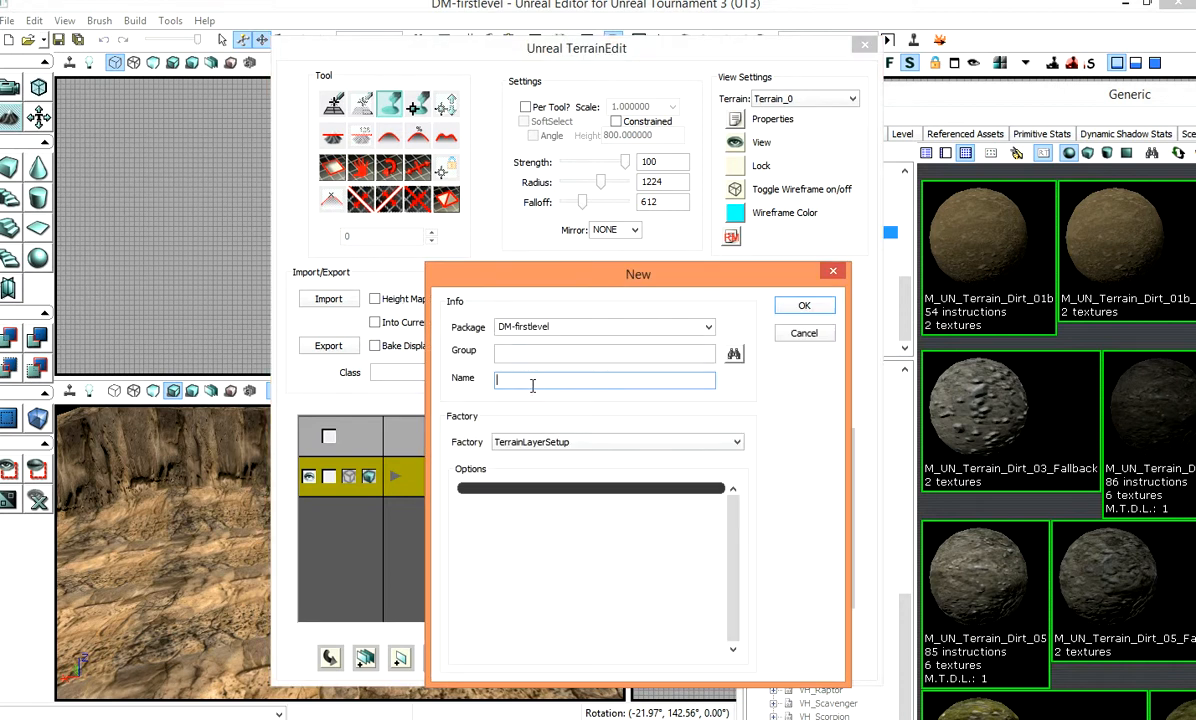
pyautogui.write('GrassLayer')
pyautogui.press('Return')
pyautogui.write('grassMatera')
pyautogui.press('Return')
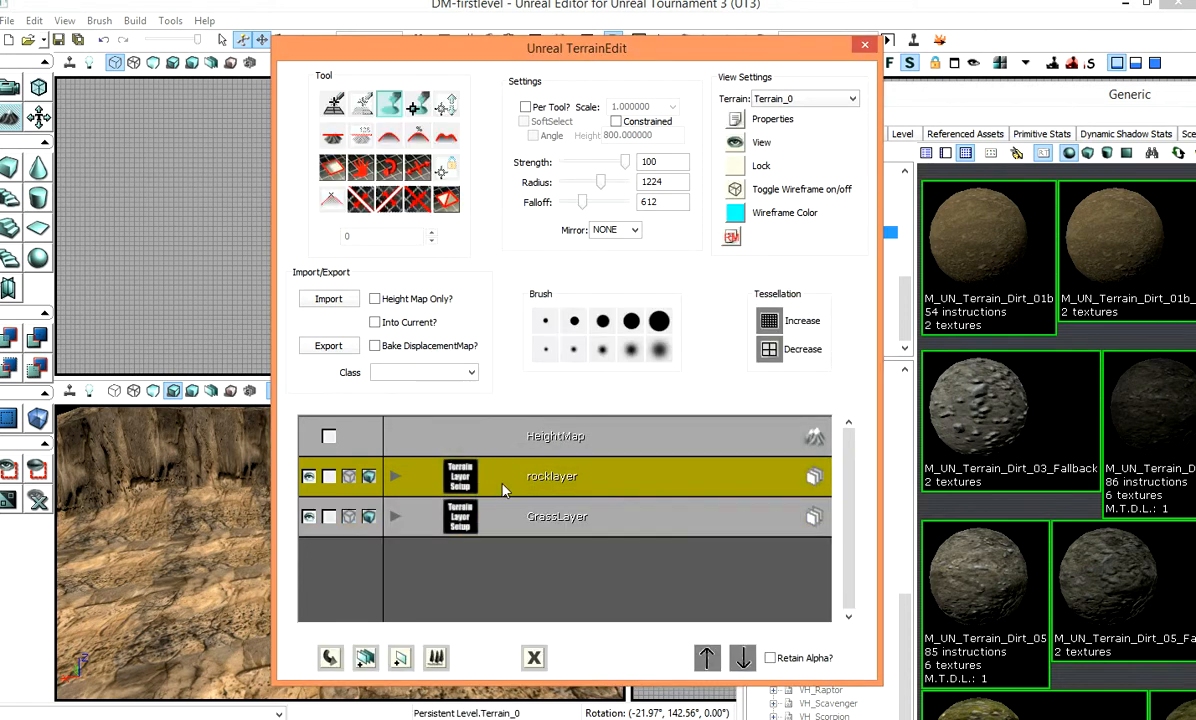
# Step: Switch the active terrain layer between HeightMap, rocklayer and GrassLayer, leaving GrassLayer selected for painting
pyautogui.click(575, 526)
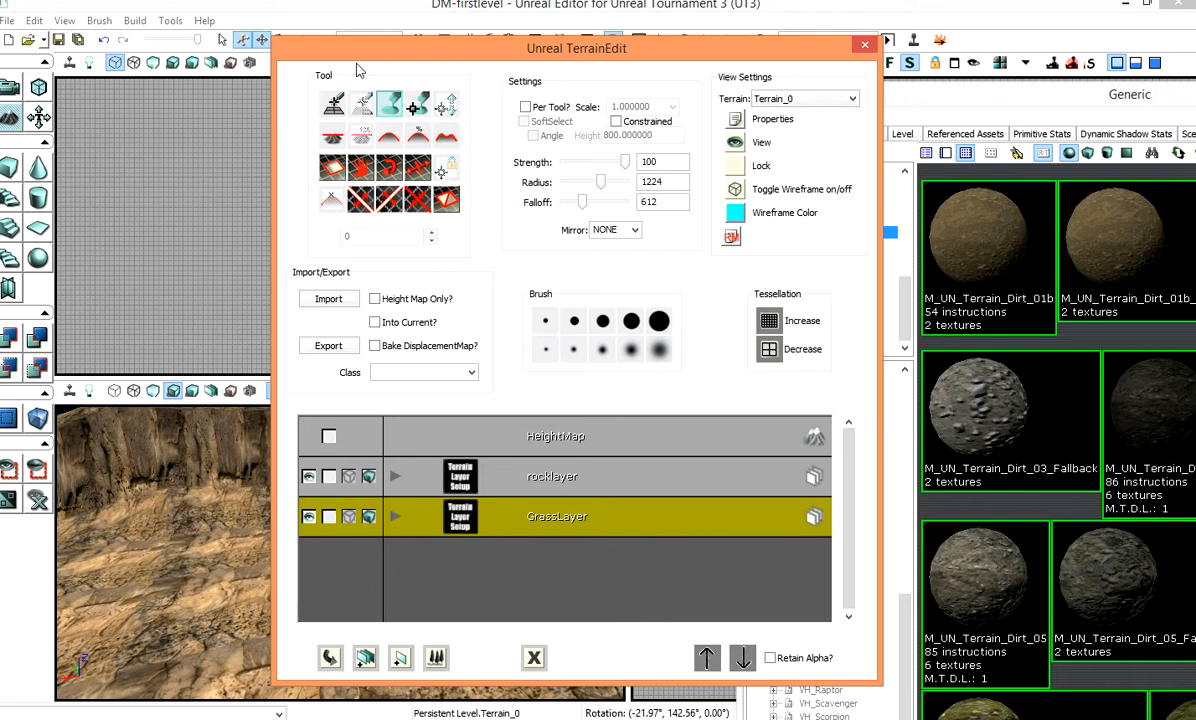
pyautogui.click(502, 432)
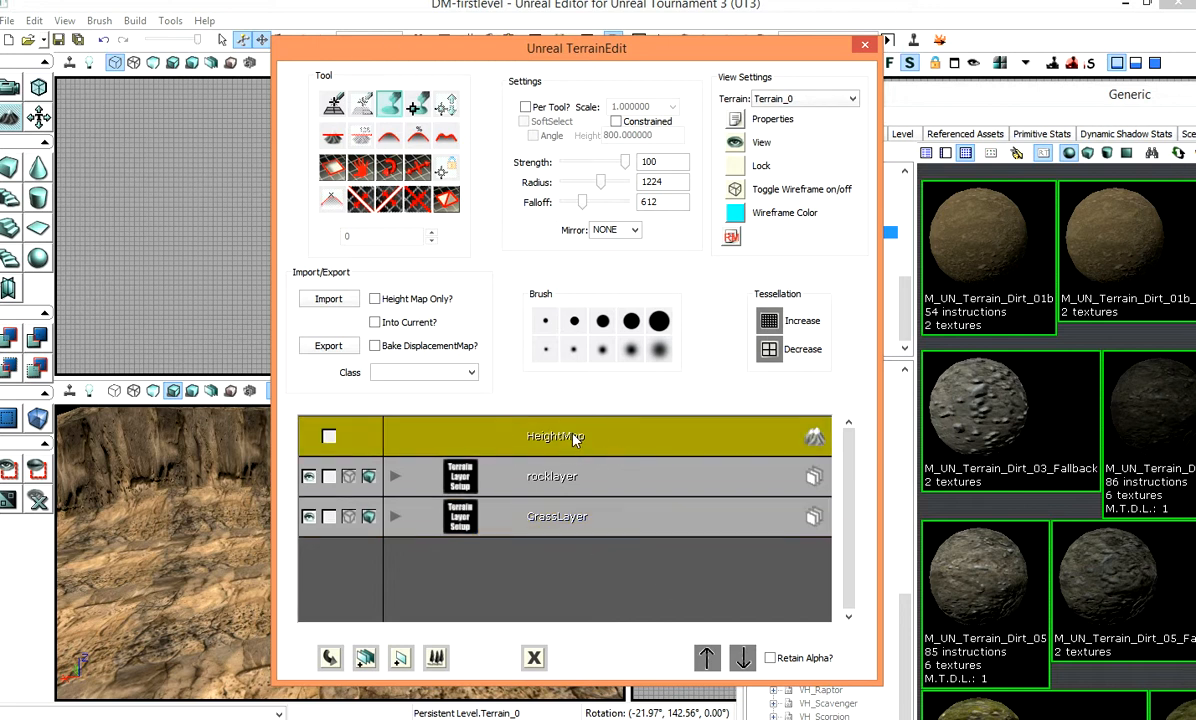
pyautogui.click(556, 528)
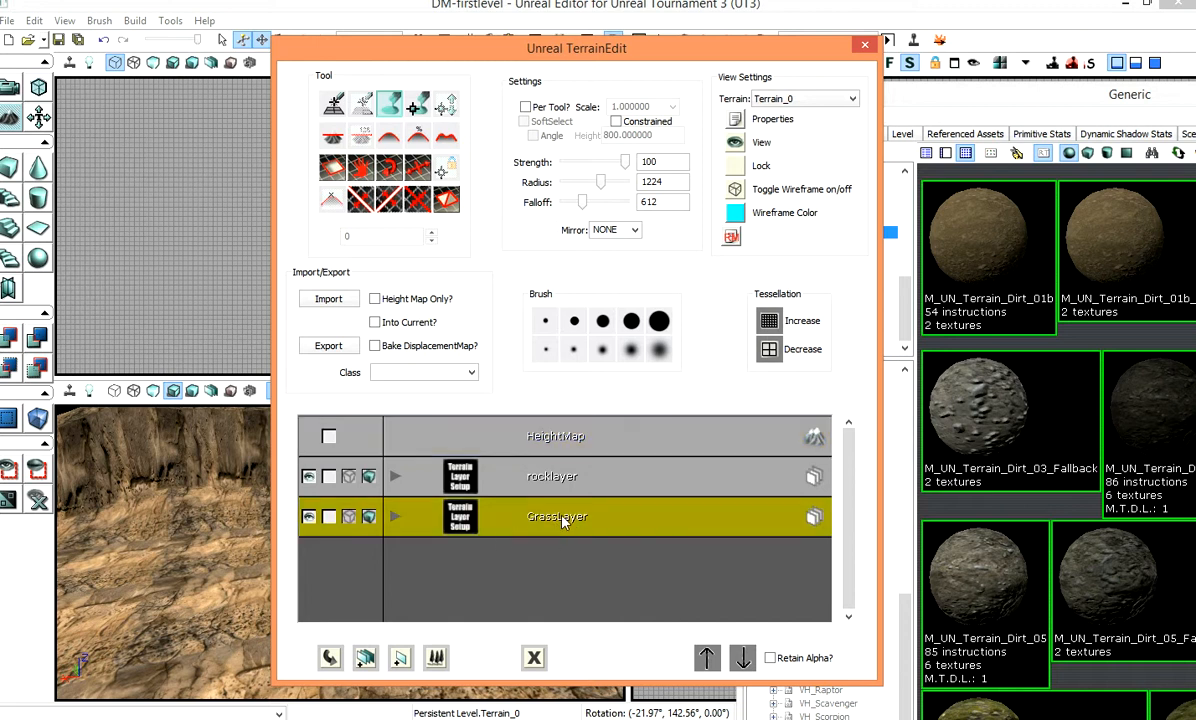
pyautogui.click(512, 490)
pyautogui.click(502, 522)
pyautogui.click(454, 487)
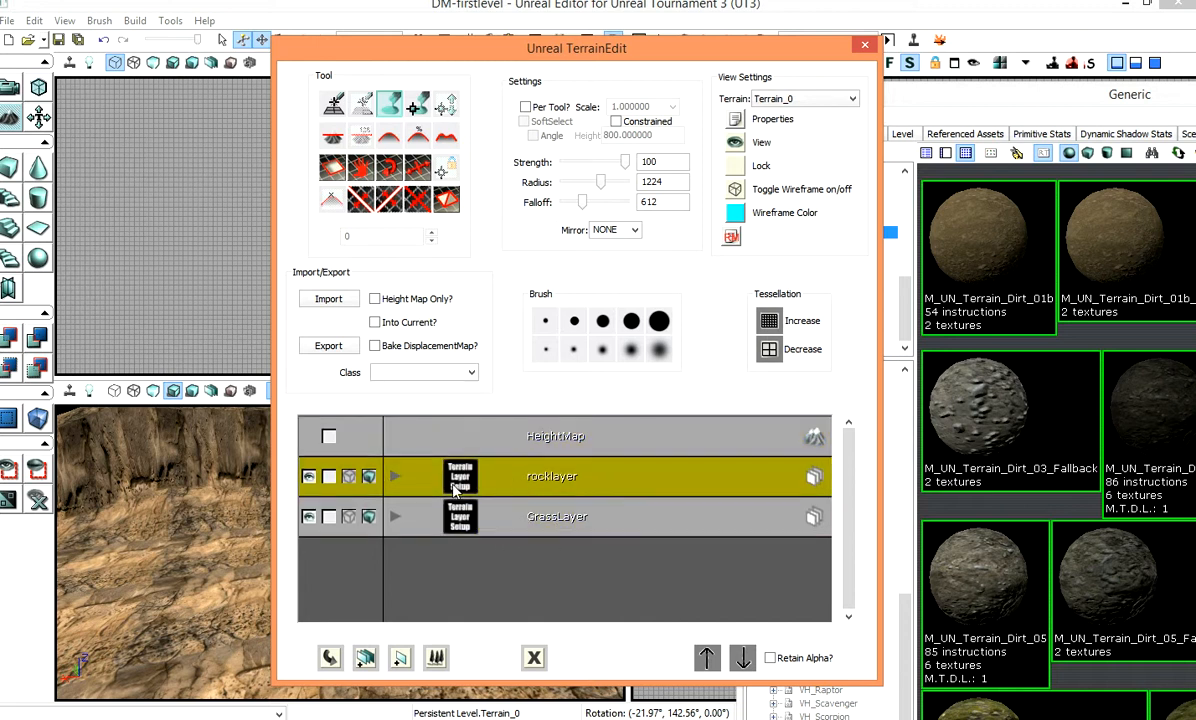
pyautogui.click(510, 508)
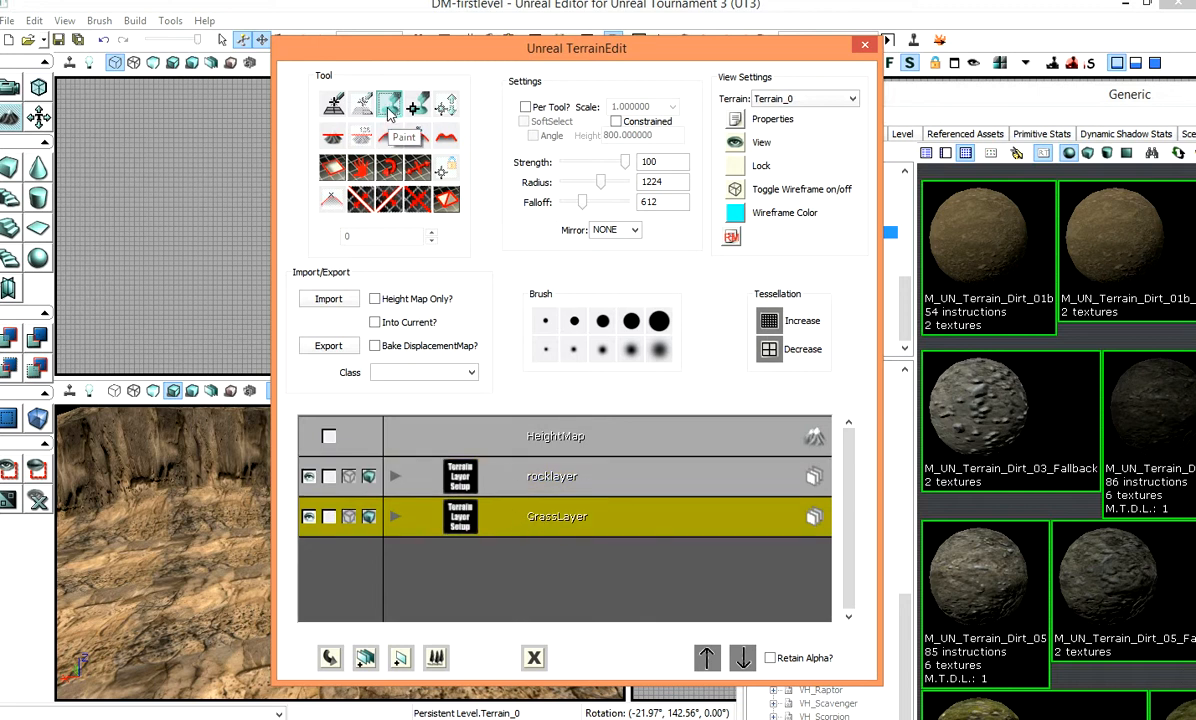
# Step: Move the terrain editor off the perspective view and try to paint GrassLayer onto the terrain floor at strength 100
pyautogui.click(627, 166)
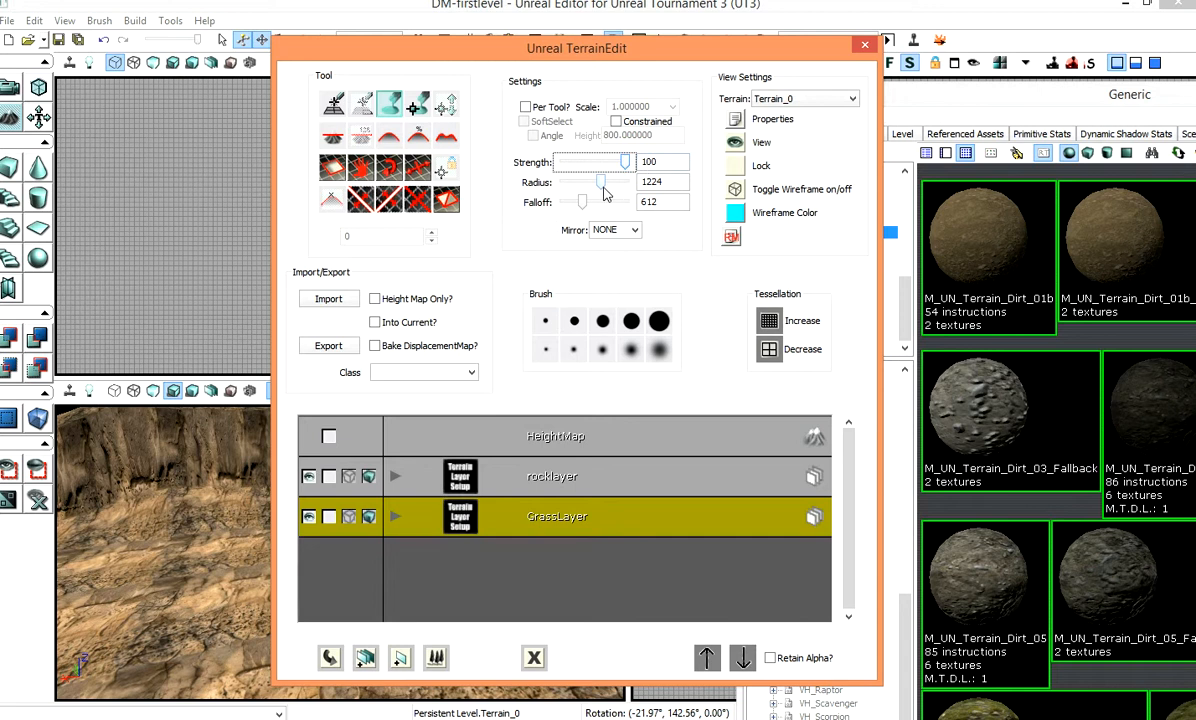
pyautogui.moveTo(478, 56); pyautogui.dragTo(910, 76)
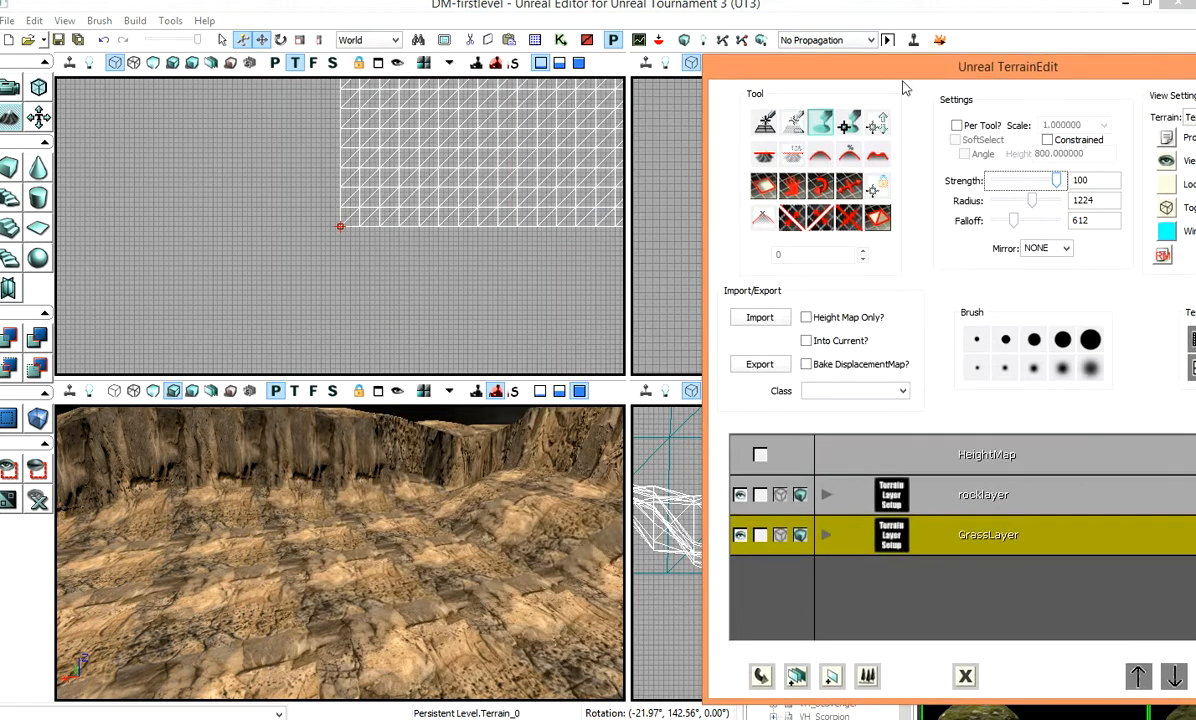
pyautogui.moveTo(393, 483)
pyautogui.mouseDown(button='right')
pyautogui.moveTo(214, 534)
pyautogui.moveTo(494, 486)
pyautogui.mouseUp(button='right')
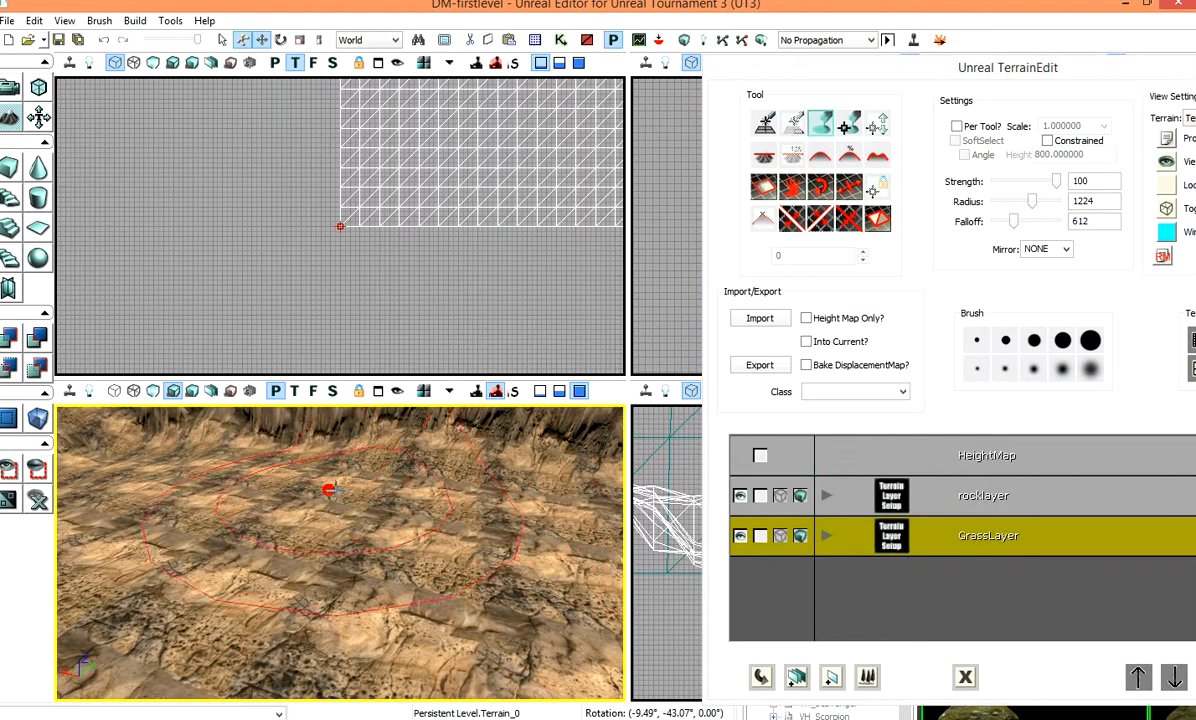
pyautogui.moveTo(358, 517); pyautogui.dragTo(340, 542, button='right')
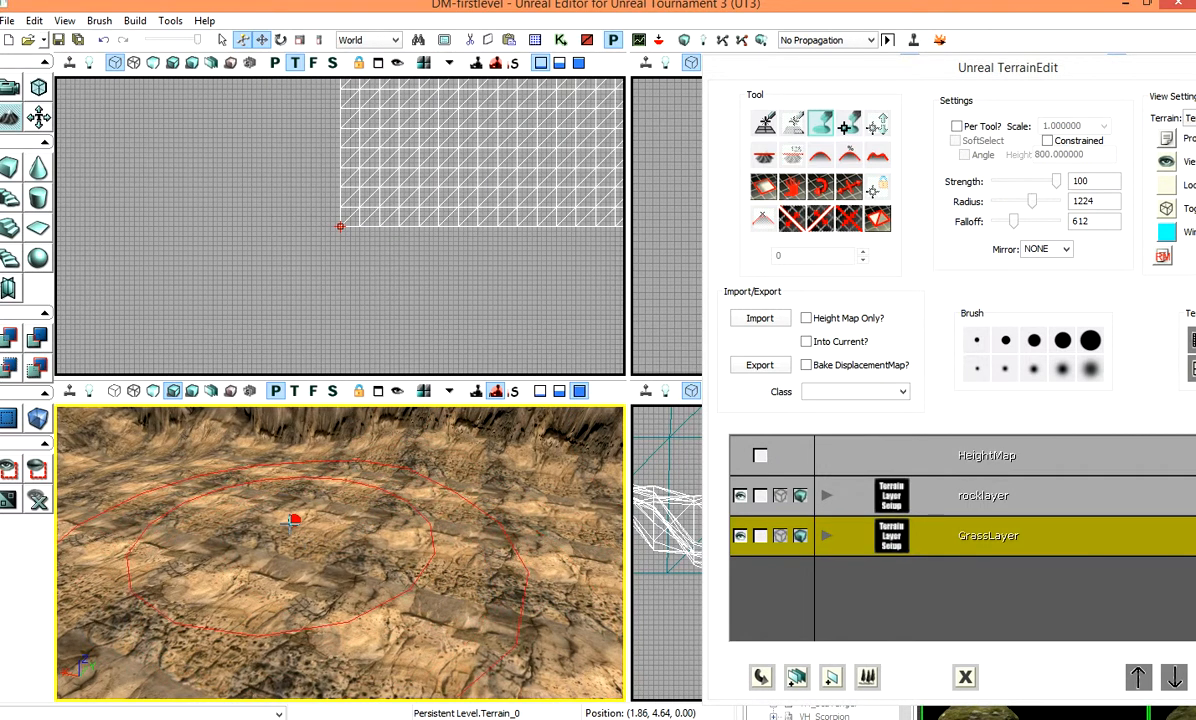
pyautogui.keyDown('ctrl'); pyautogui.moveTo(278, 516); pyautogui.dragTo(181, 519); pyautogui.keyUp('ctrl')
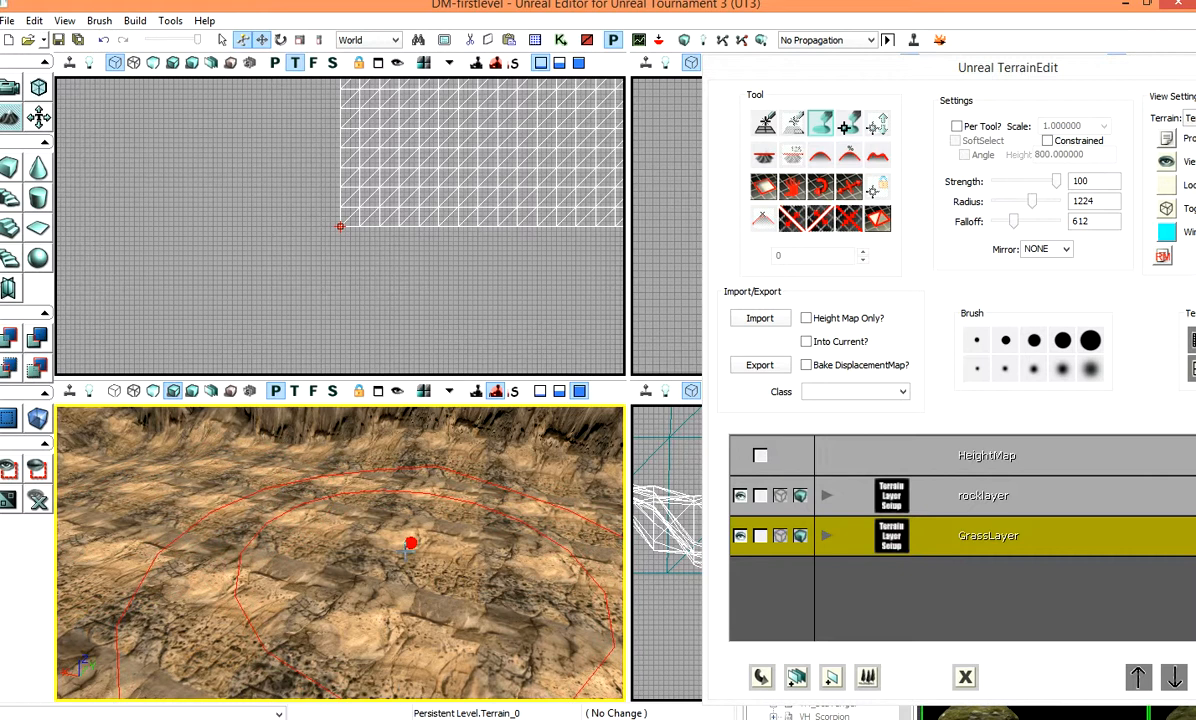
pyautogui.scroll(5, 404, 550)
pyautogui.scroll(-6, 404, 550)
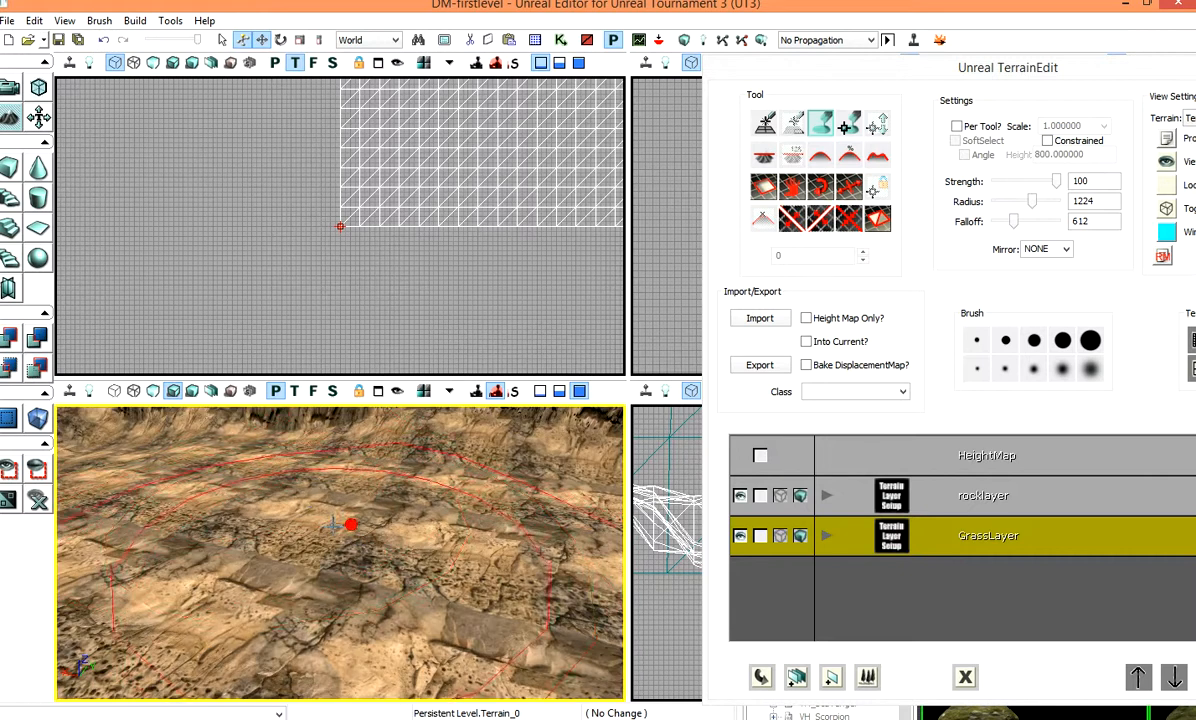
pyautogui.scroll(3, 385, 531)
# Step: Recache the terrain materials, accepting the shader recache, and move the terrain editor aside to inspect the terrain in the perspective view
pyautogui.moveTo(995, 72); pyautogui.dragTo(222, 45)
pyautogui.click(381, 218)
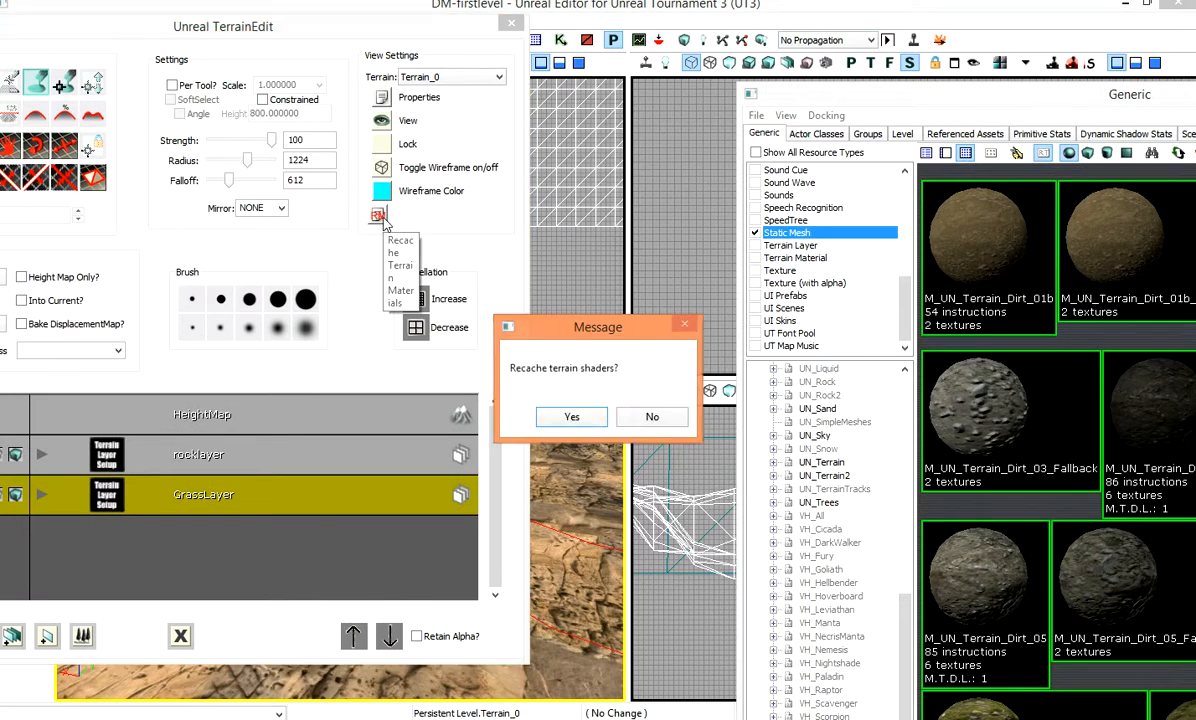
pyautogui.click(569, 419)
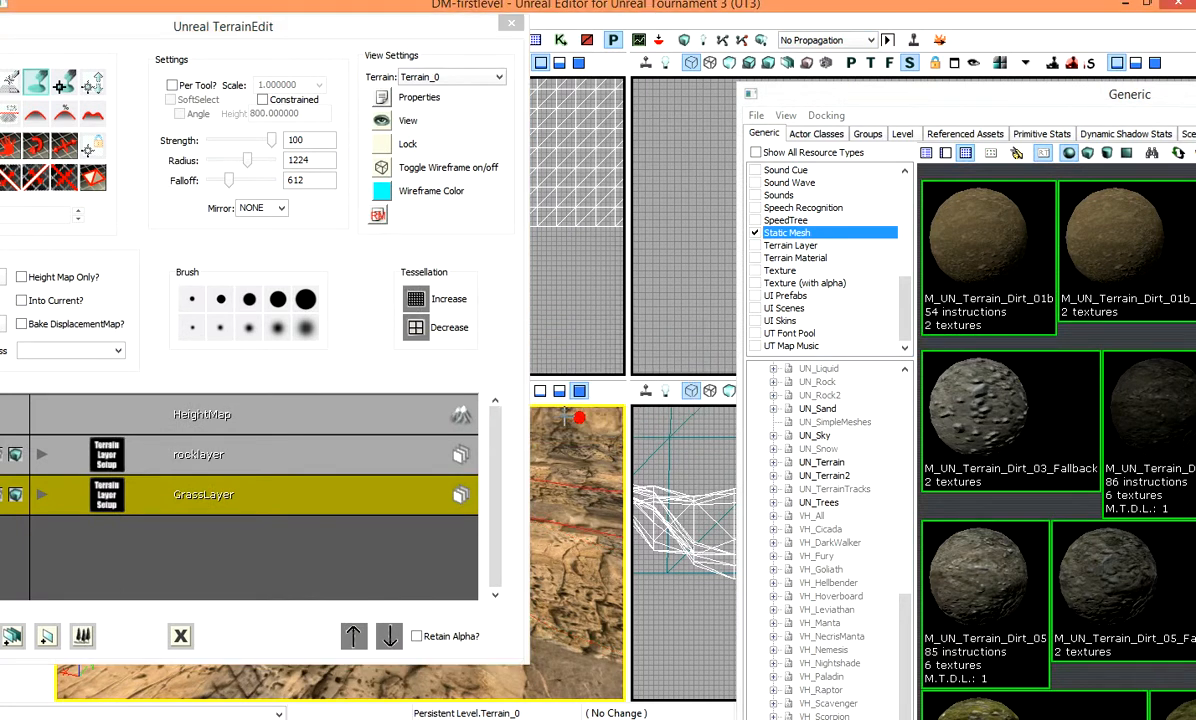
pyautogui.moveTo(278, 36); pyautogui.dragTo(896, 12)
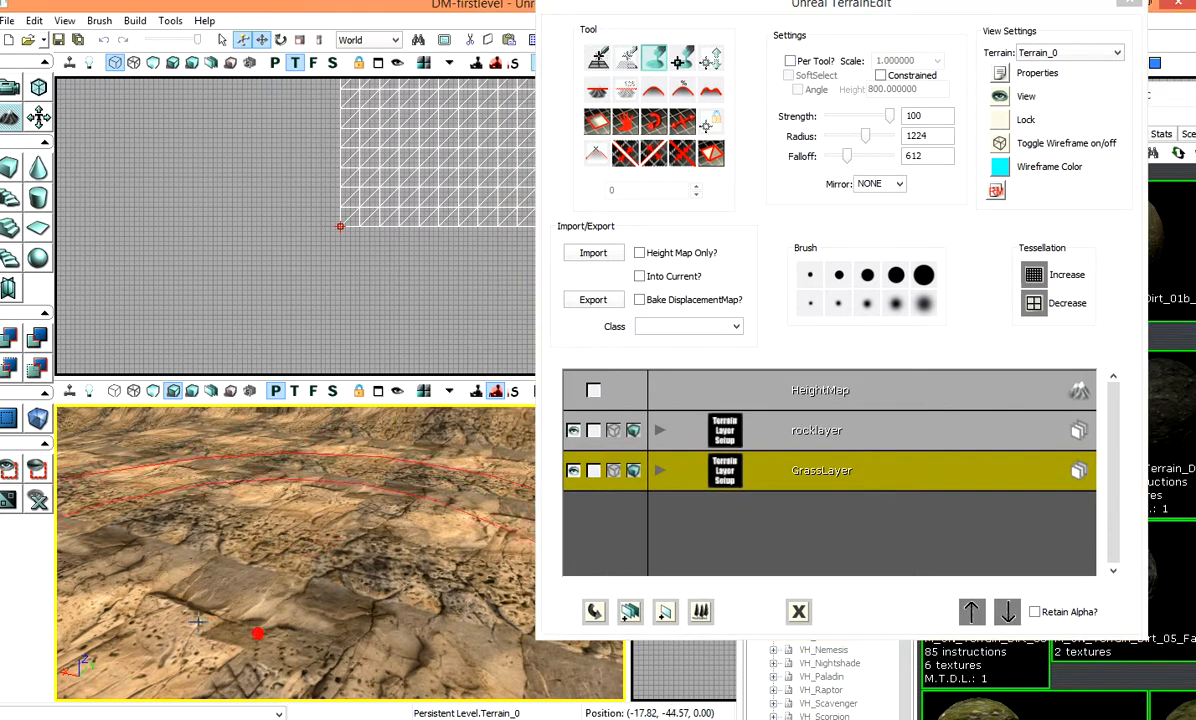
pyautogui.moveTo(259, 494); pyautogui.dragTo(320, 478, button='right')
pyautogui.scroll(-2, 320, 478)
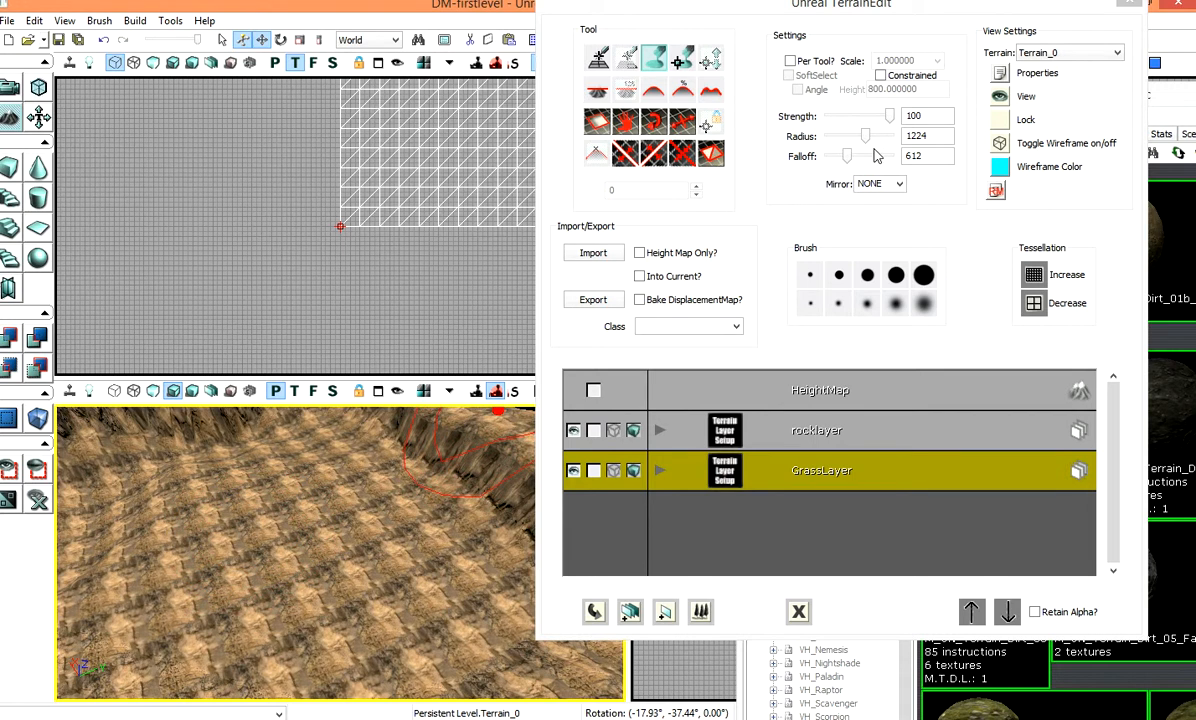
# Step: Set the Paint tool's radius to 1122, check GrassLayer's expanded contents, and inspect the terrain surface for grass
pyautogui.click(666, 60)
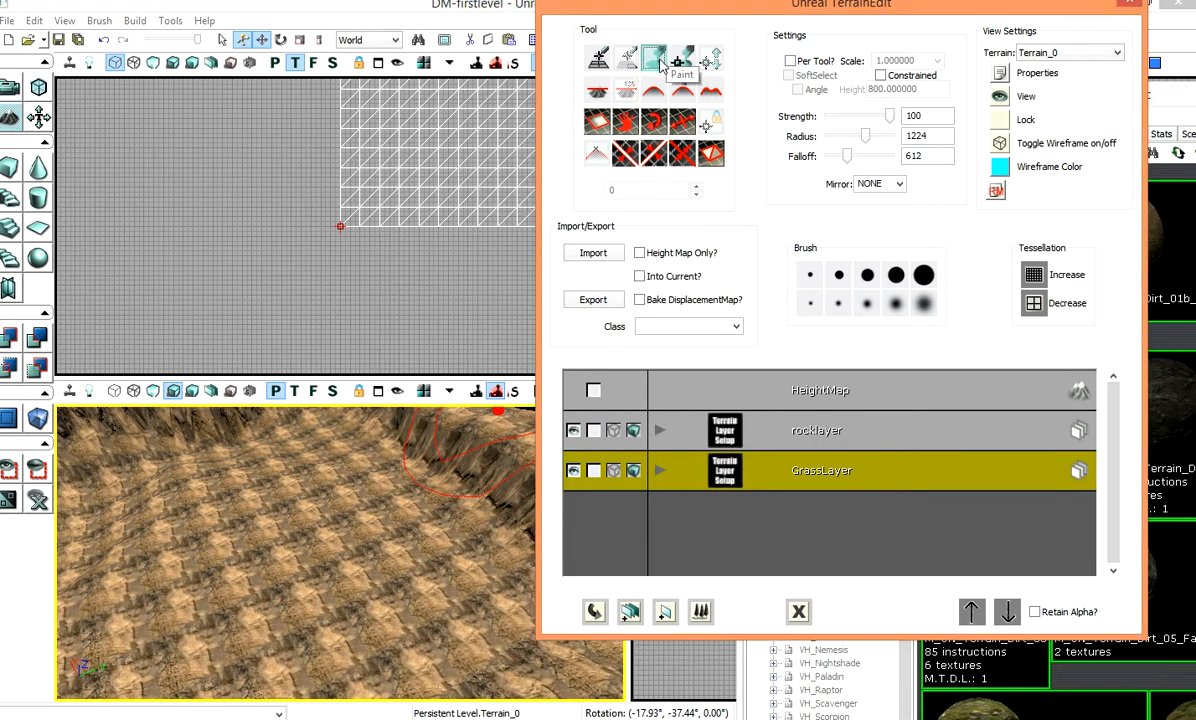
pyautogui.moveTo(867, 137); pyautogui.dragTo(861, 137)
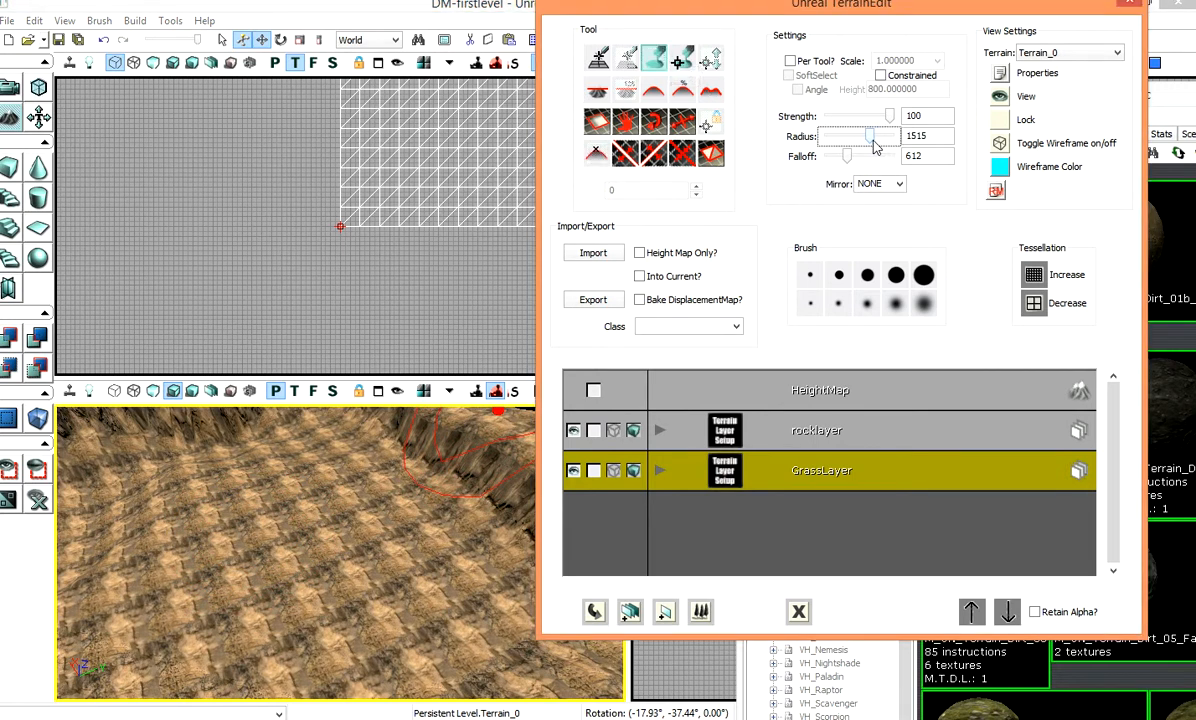
pyautogui.click(661, 472)
pyautogui.click(659, 472)
pyautogui.click(659, 472)
pyautogui.click(659, 472)
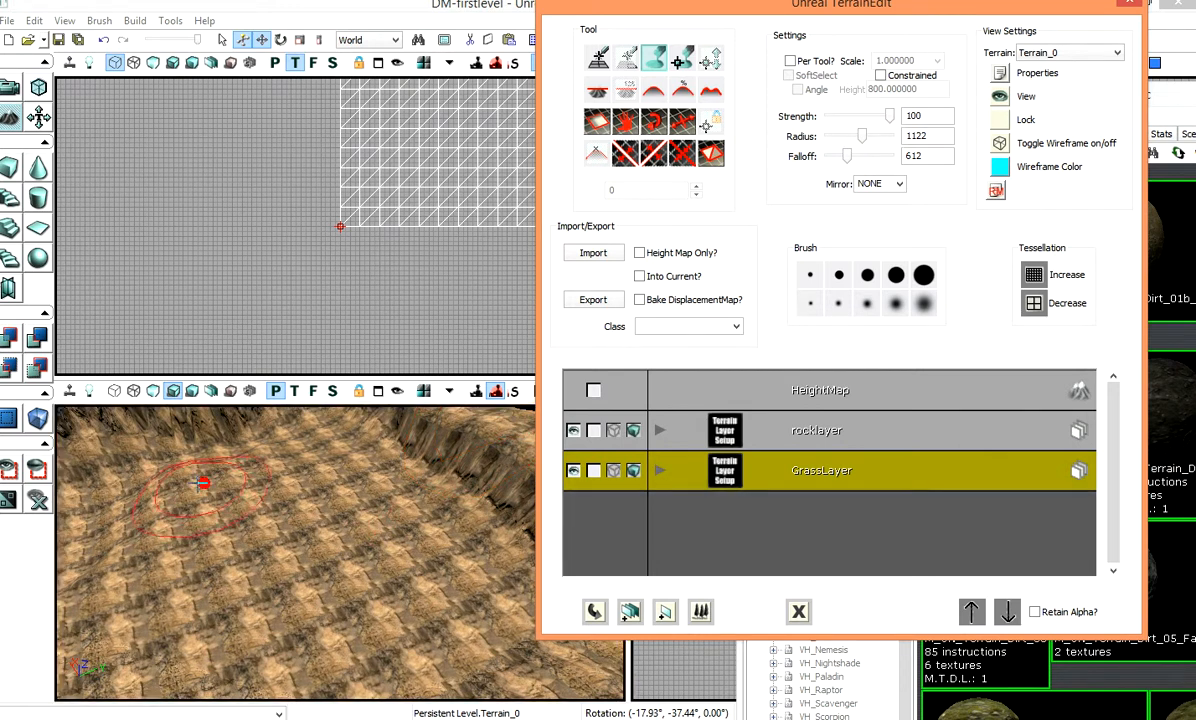
pyautogui.scroll(5, 250, 503)
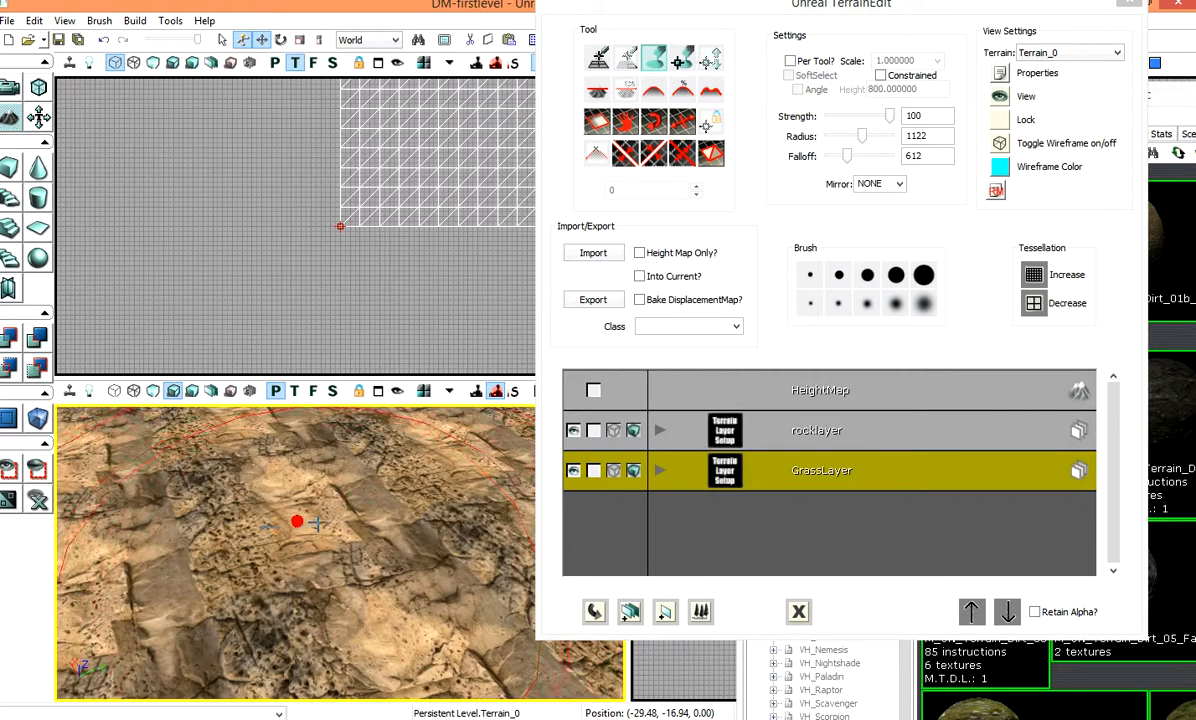
pyautogui.scroll(-5, 210, 521)
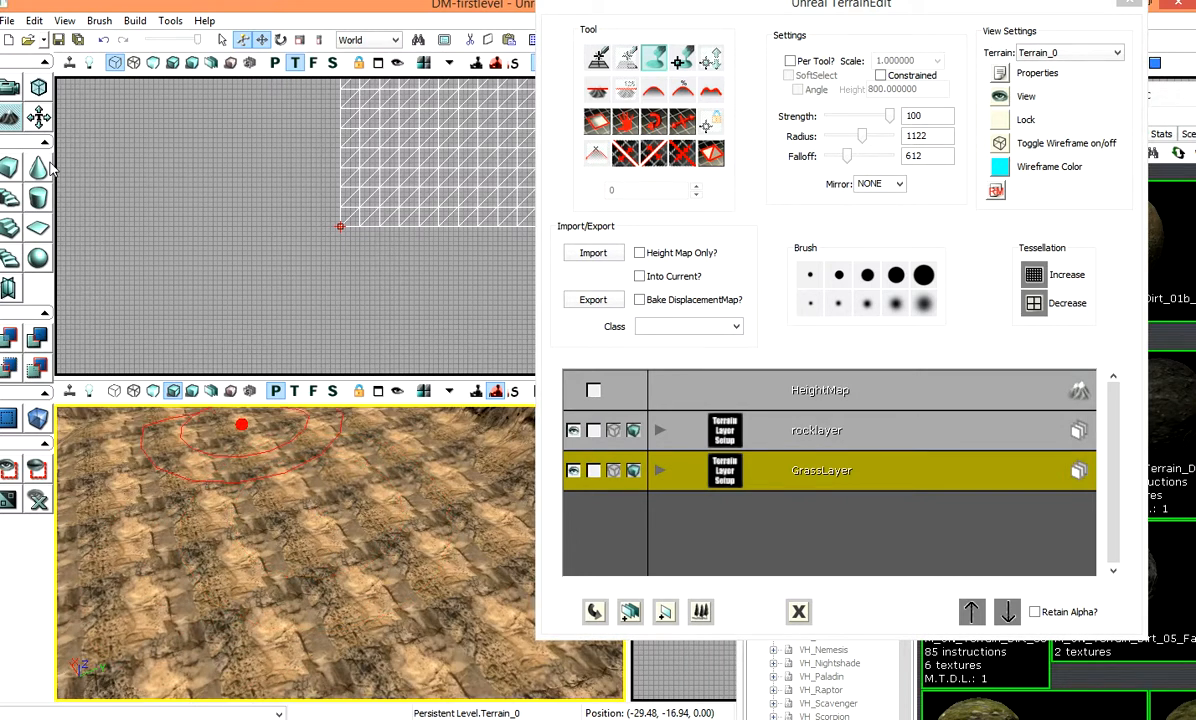
# Step: Save the current level and exit the editor, clearing the Notepad window off the desktop
pyautogui.click(7, 21)
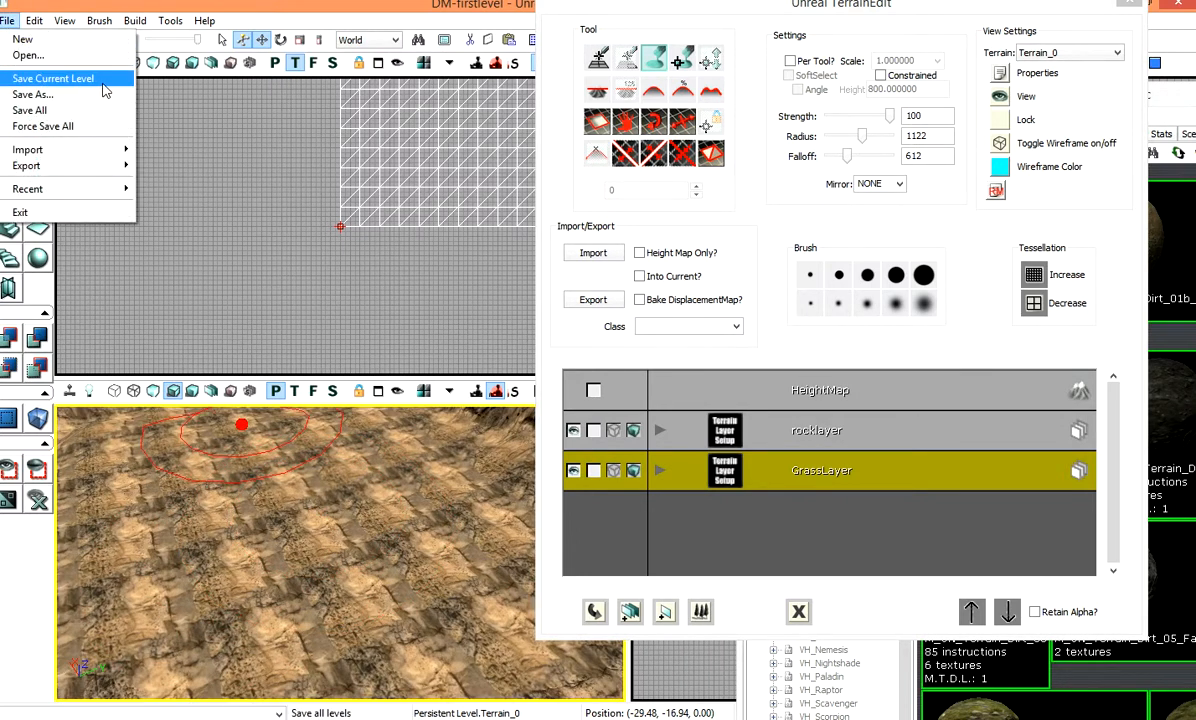
pyautogui.click(45, 80)
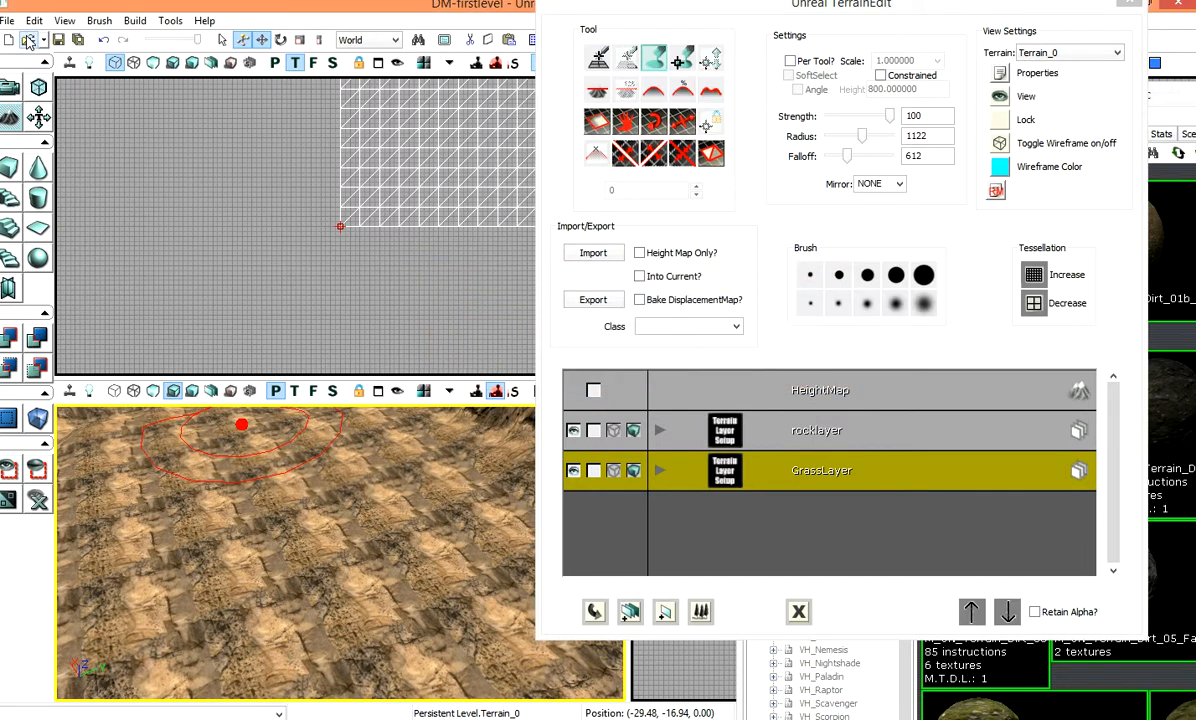
pyautogui.click(9, 20)
pyautogui.click(67, 213)
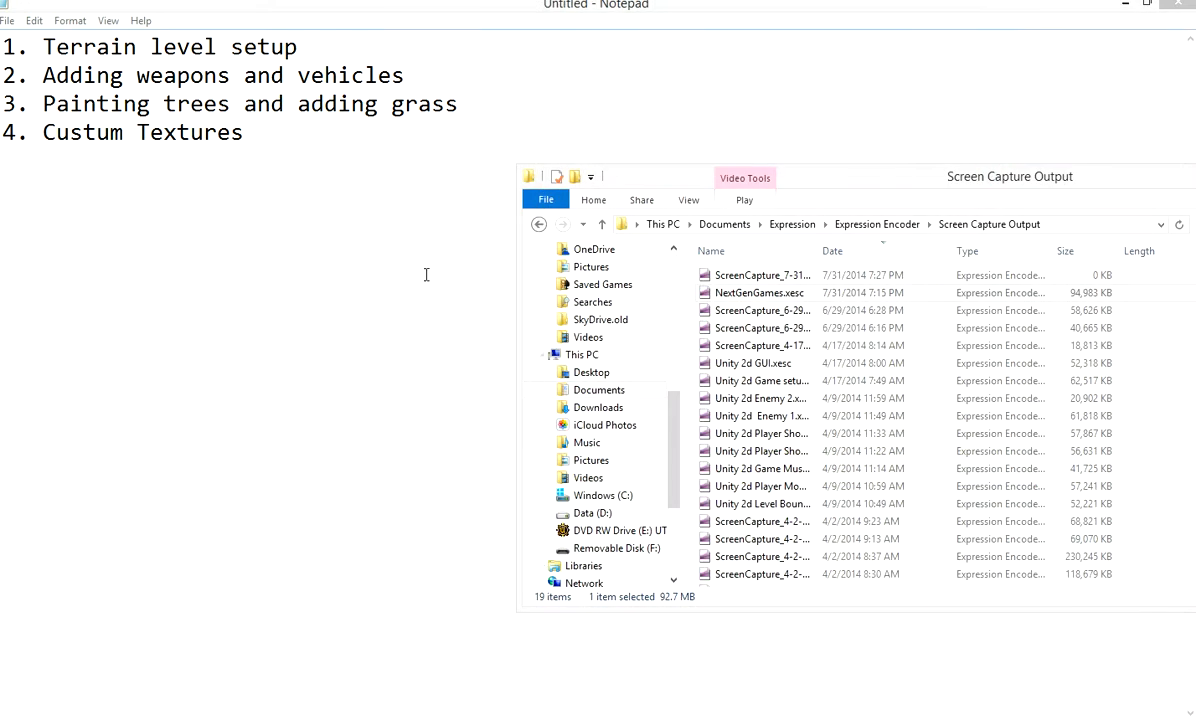
pyautogui.click(1162, 6)
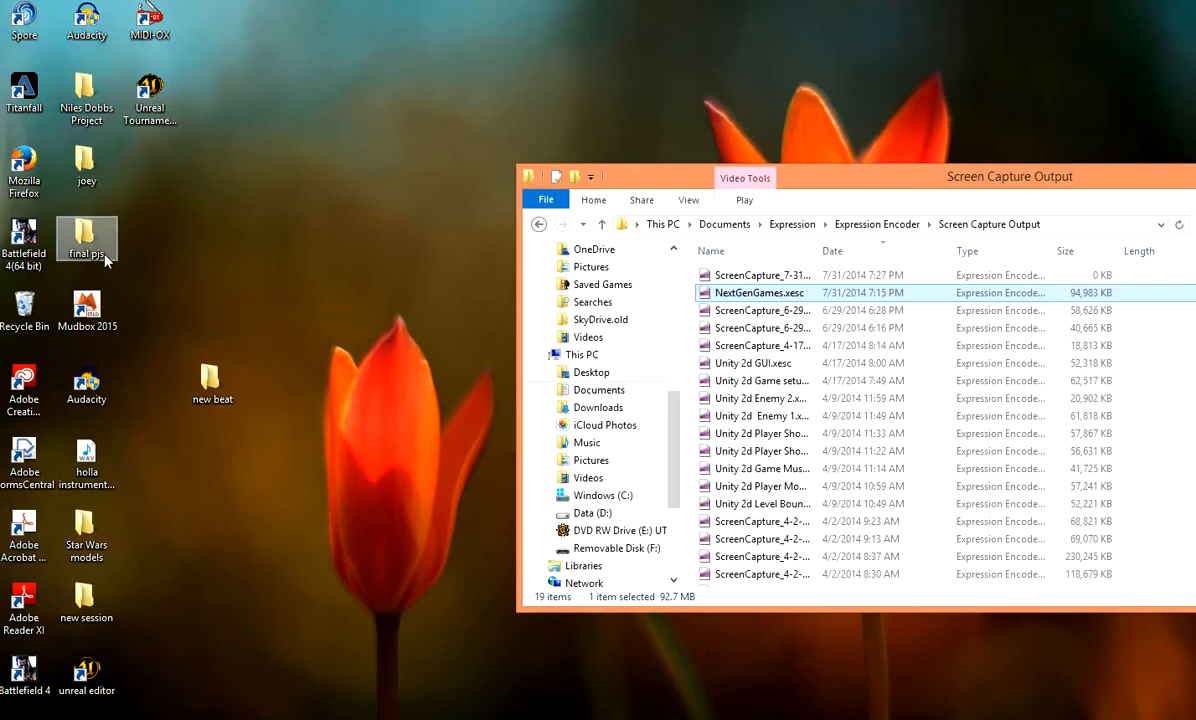
# Step: Launch the Unreal editor from its desktop shortcut, pointing out the separate Unreal Tournament 3 shortcut while it loads
pyautogui.click(88, 674)
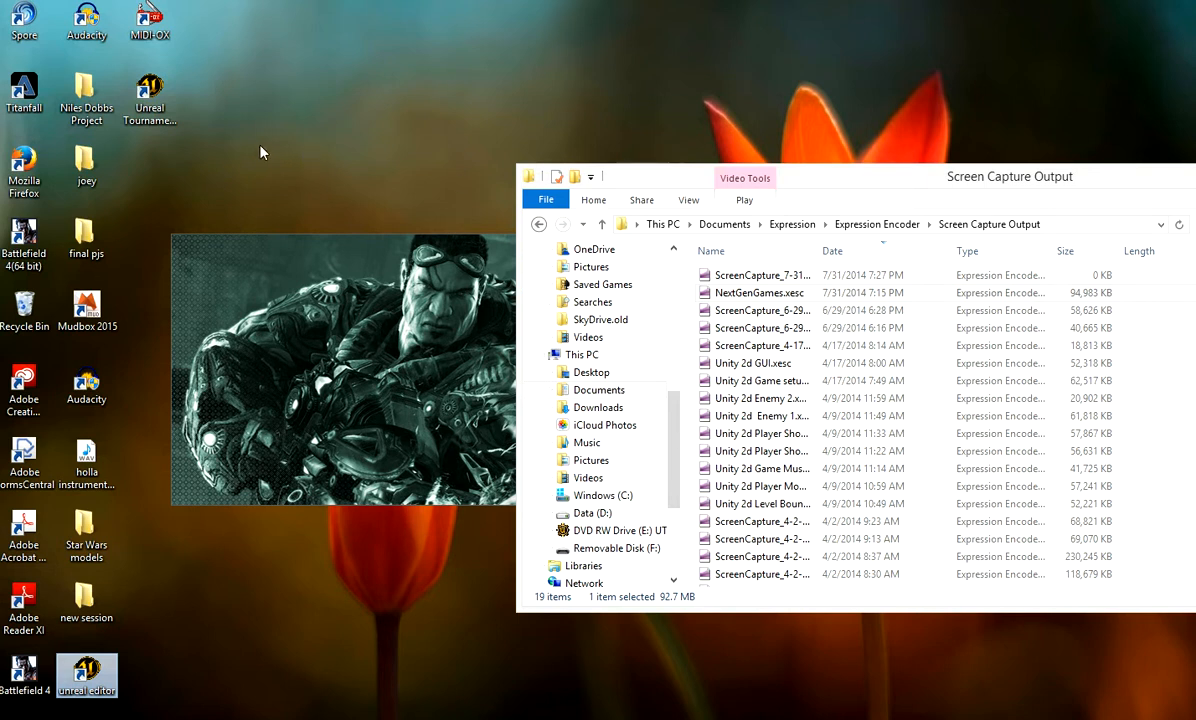
pyautogui.click(146, 95)
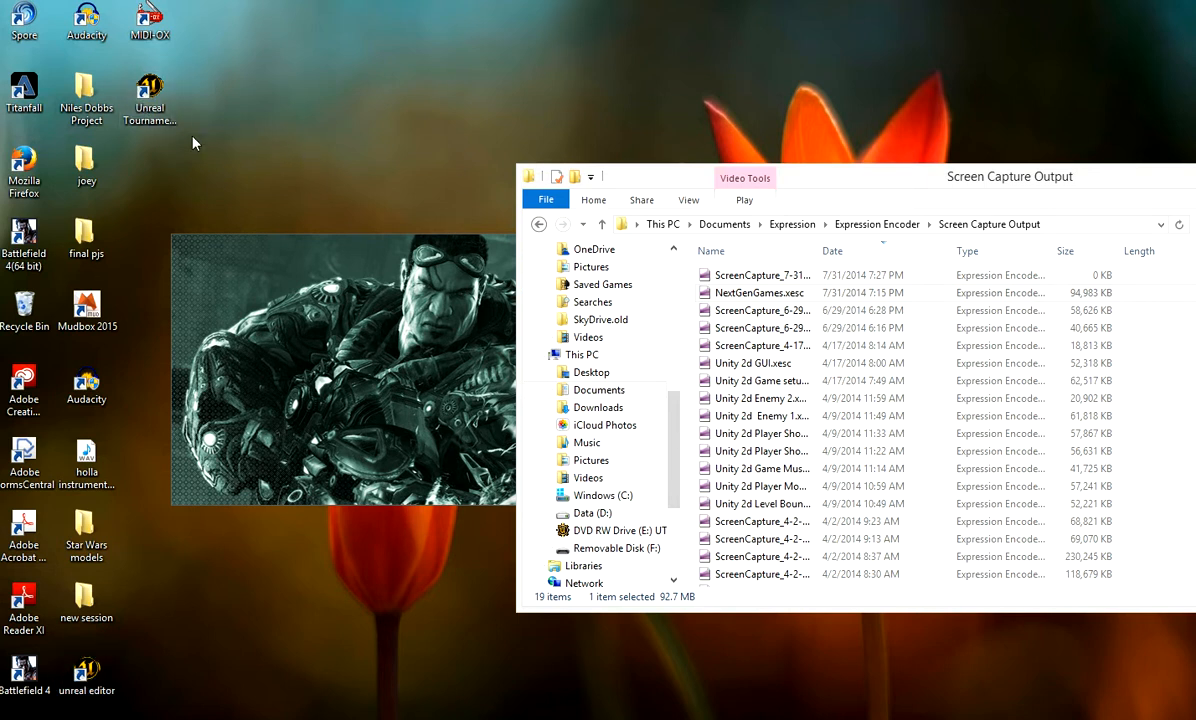
pyautogui.click(160, 107)
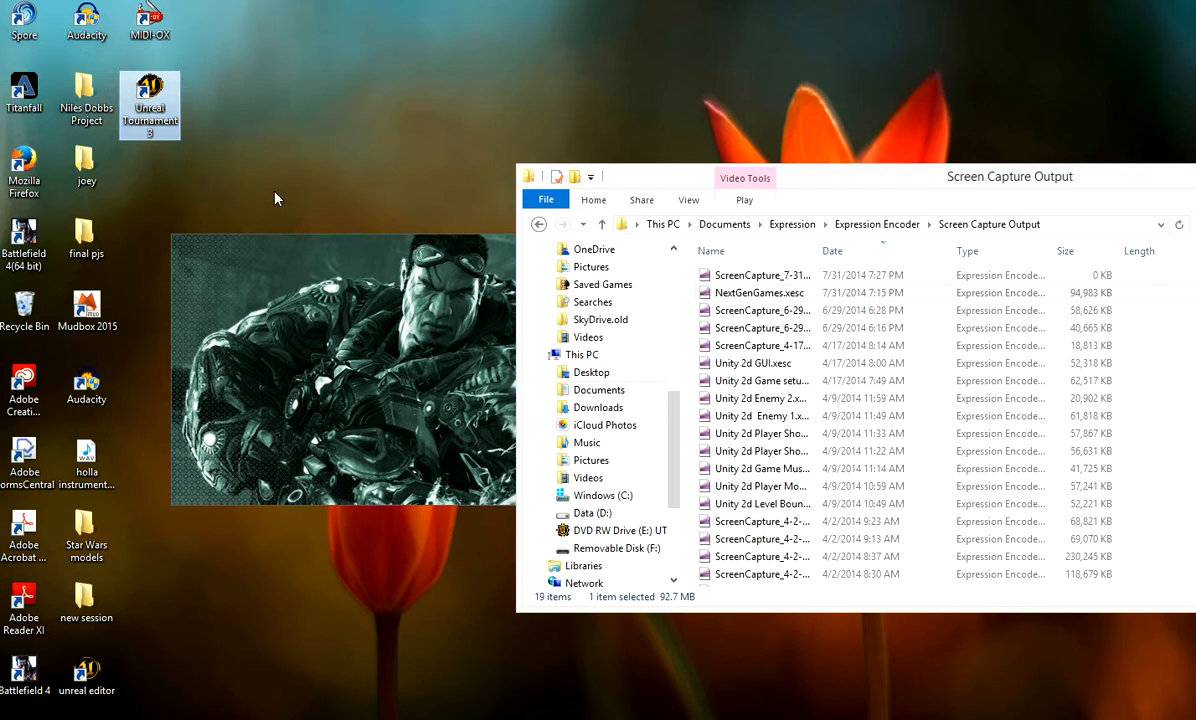
pyautogui.click(200, 148)
pyautogui.click(86, 672)
pyautogui.click(208, 158)
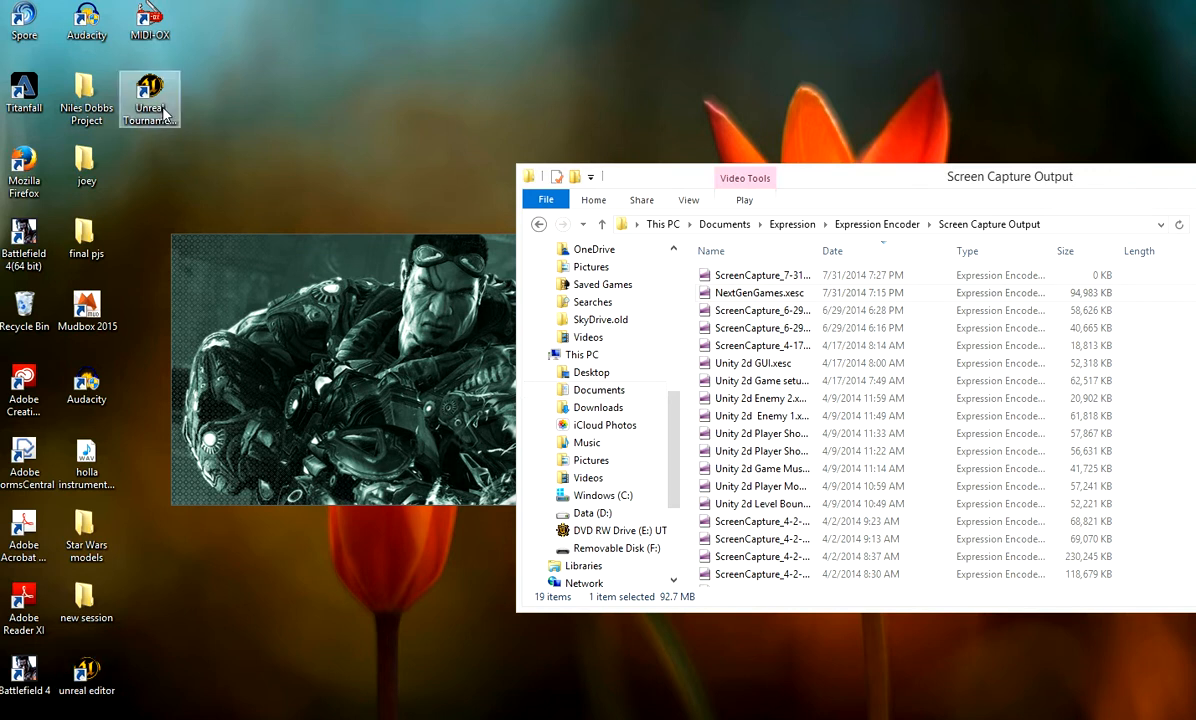
pyautogui.click(177, 78)
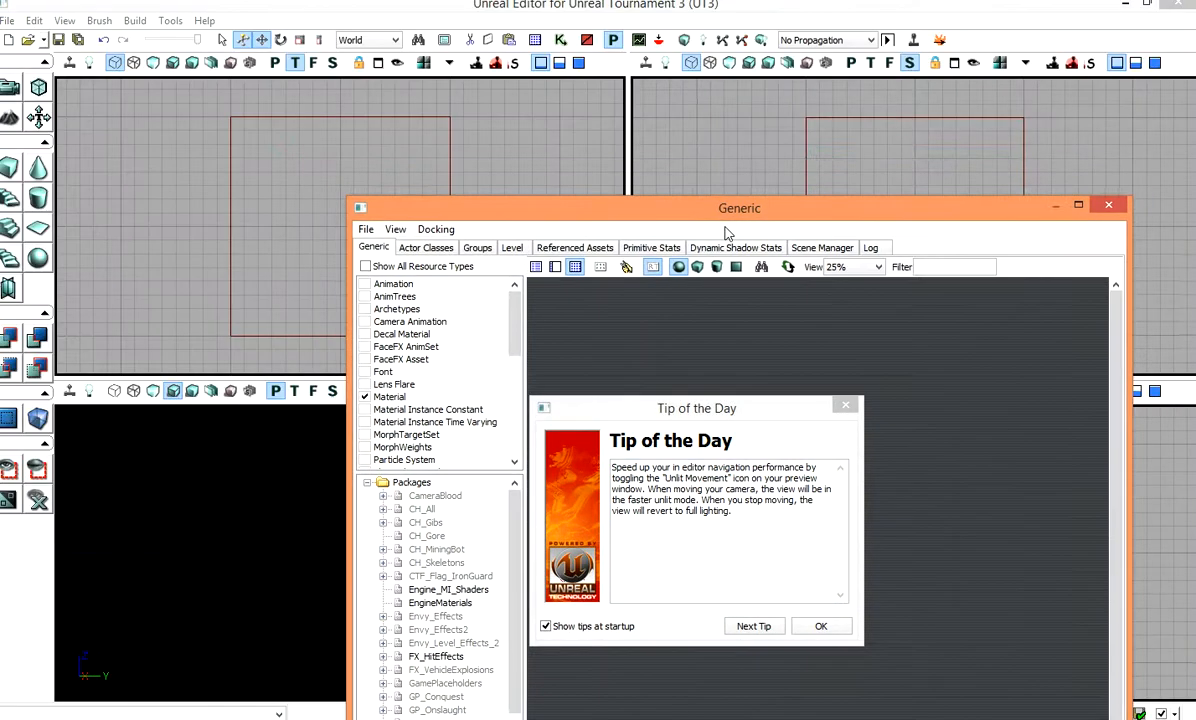
# Step: Move the editor windows off the desktop icons and create a second desktop shortcut to Unreal Tournament 3
pyautogui.moveTo(688, 204); pyautogui.dragTo(725, 228)
pyautogui.moveTo(294, 2); pyautogui.dragTo(935, 285)
pyautogui.rightClick(145, 113)
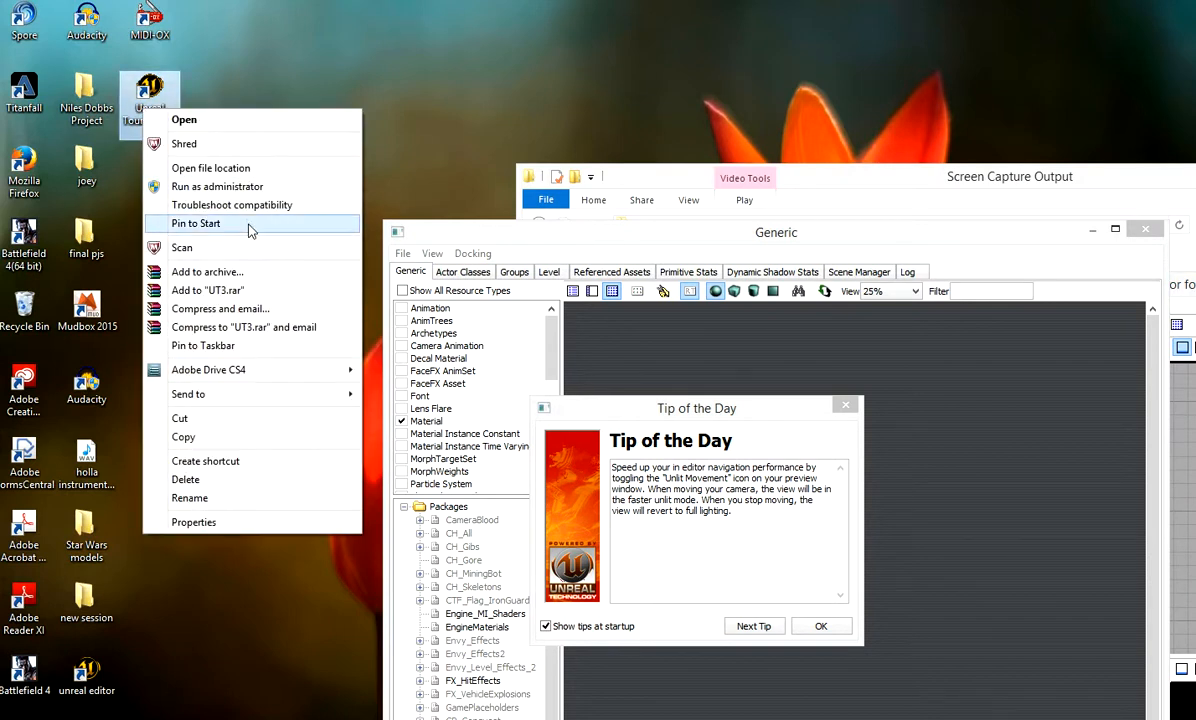
pyautogui.click(267, 461)
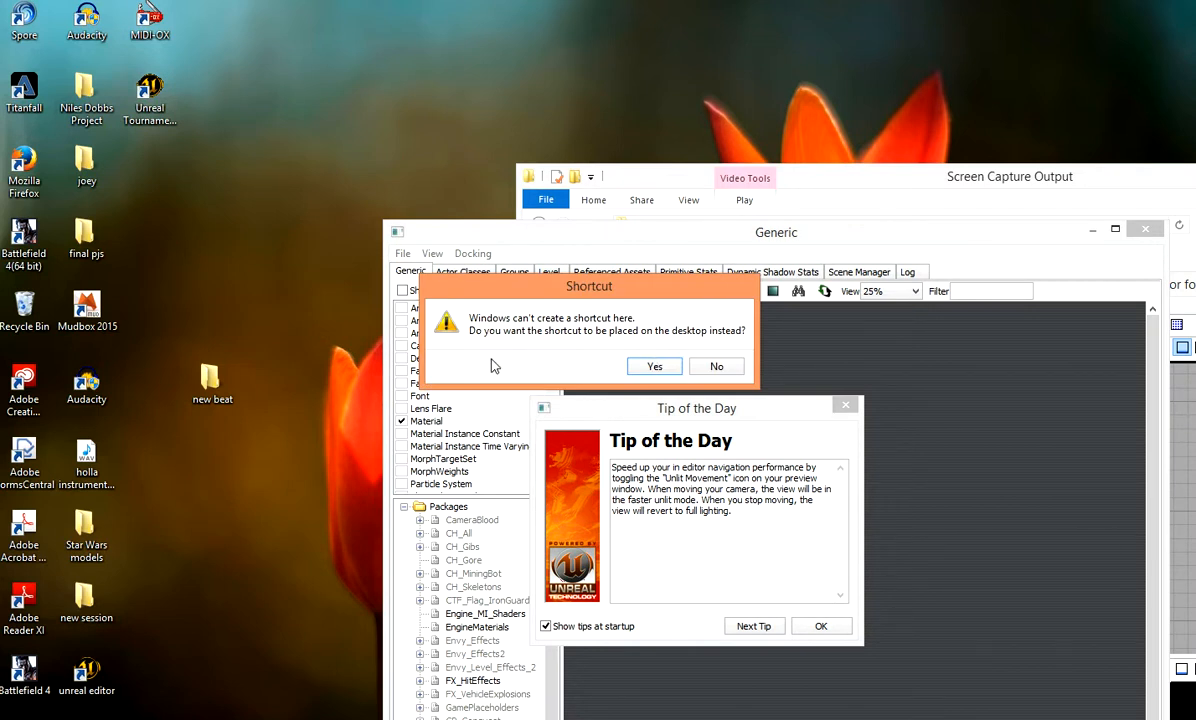
pyautogui.click(654, 366)
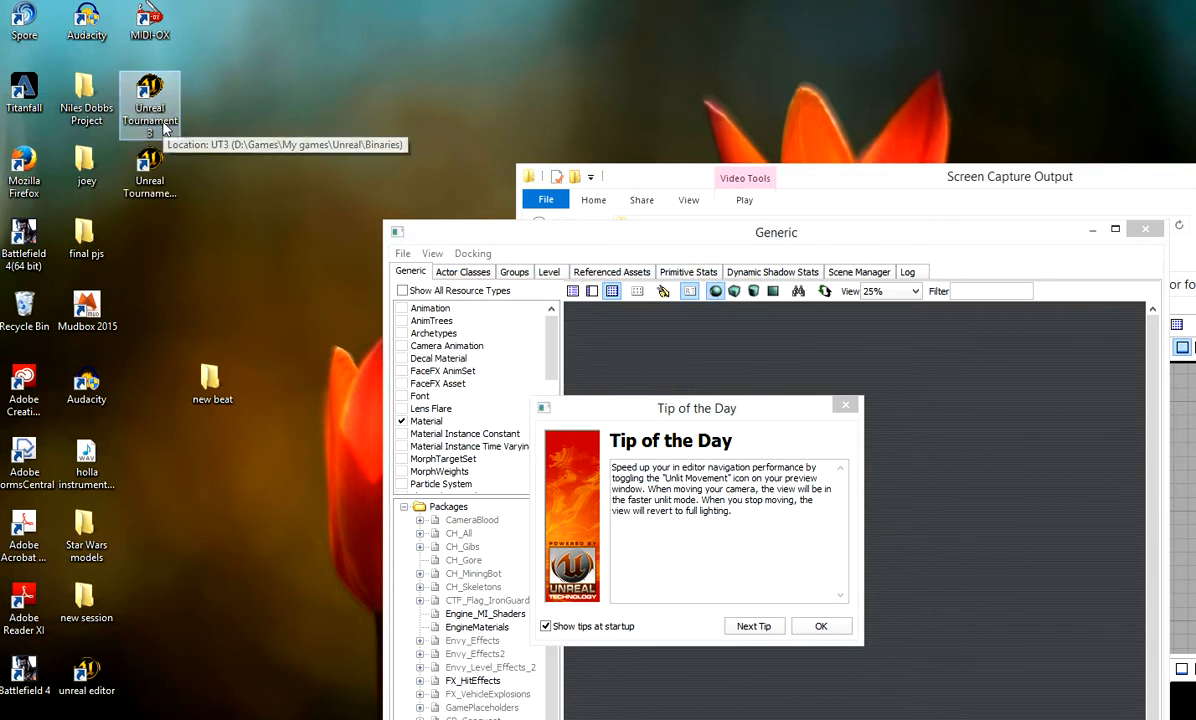
# Step: Examine the unreal editor shortcut's target path in its properties, highlighting the editor argument after UT3.exe, and leave it unedited
pyautogui.click(150, 172)
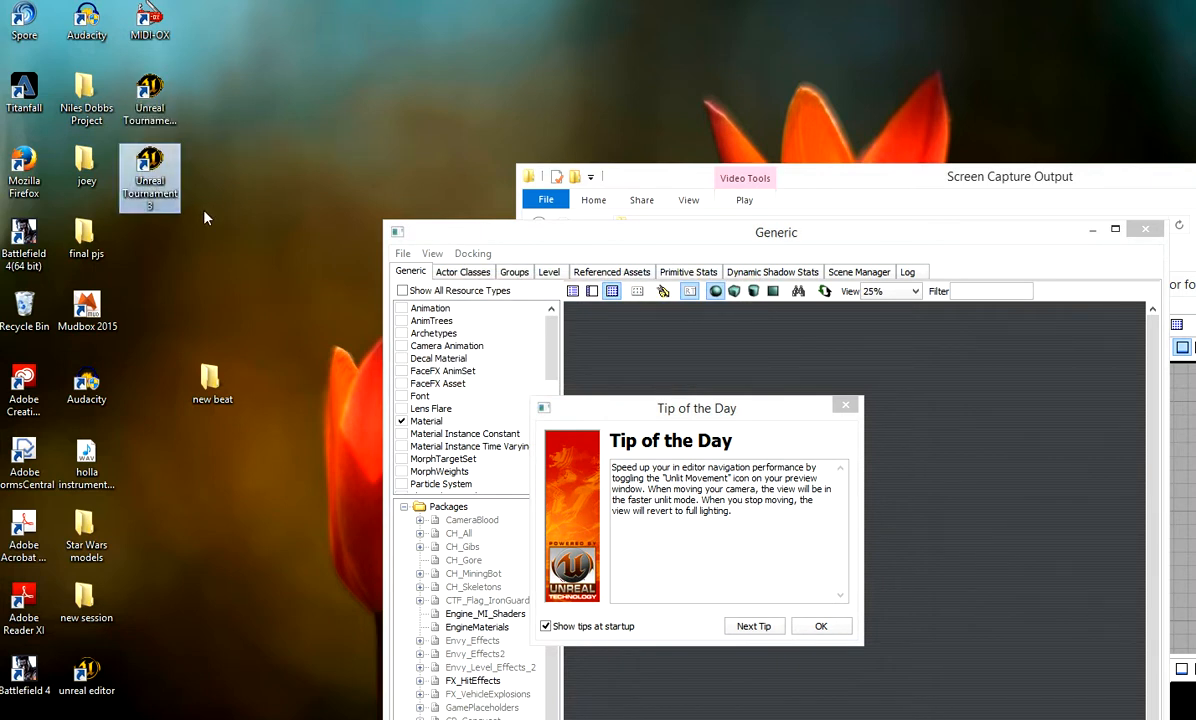
pyautogui.click(162, 107)
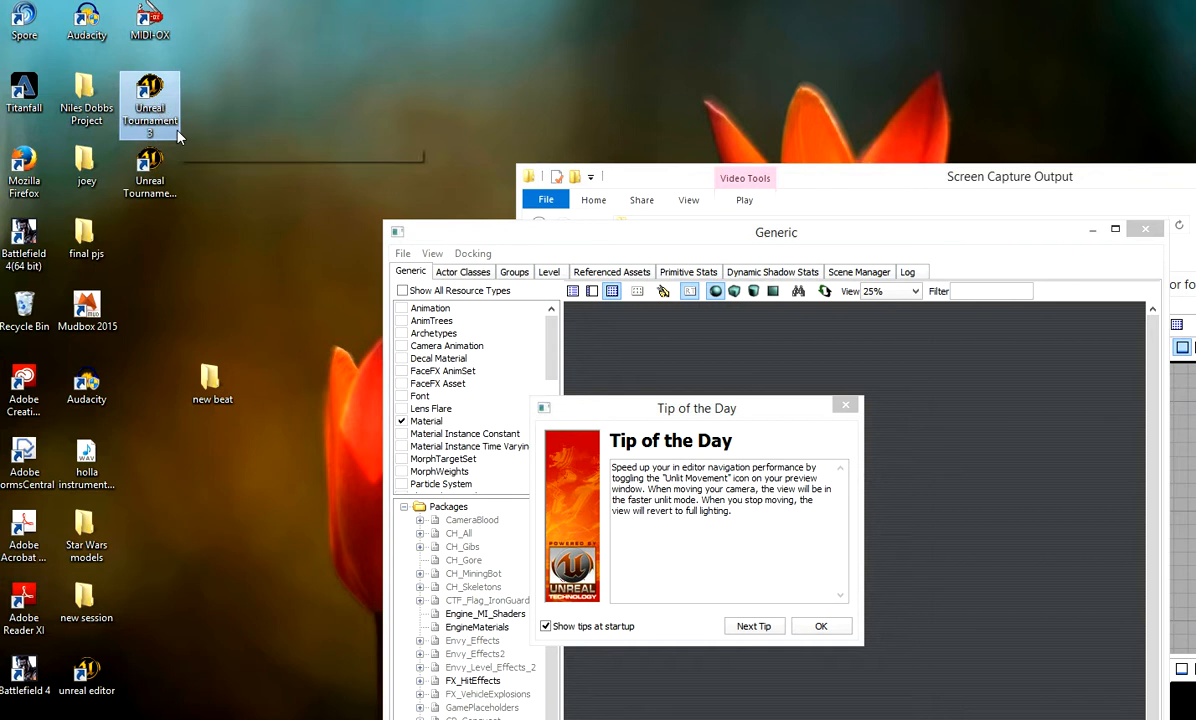
pyautogui.rightClick(178, 136)
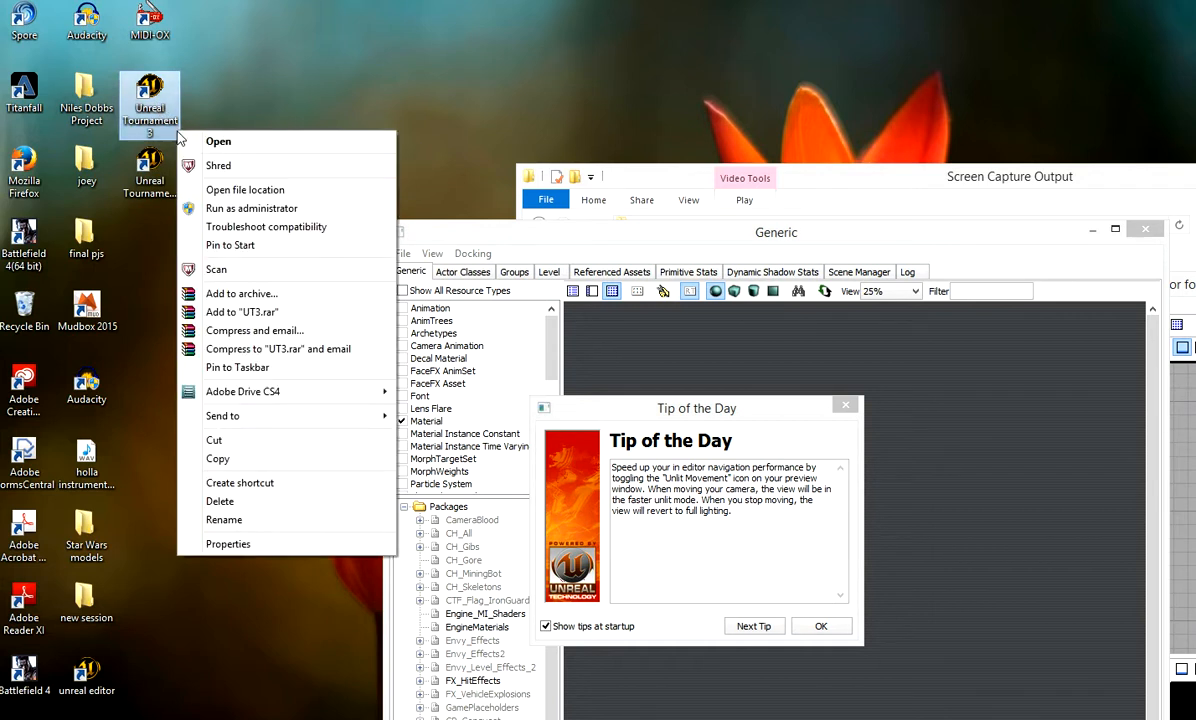
pyautogui.click(100, 684)
pyautogui.rightClick(104, 676)
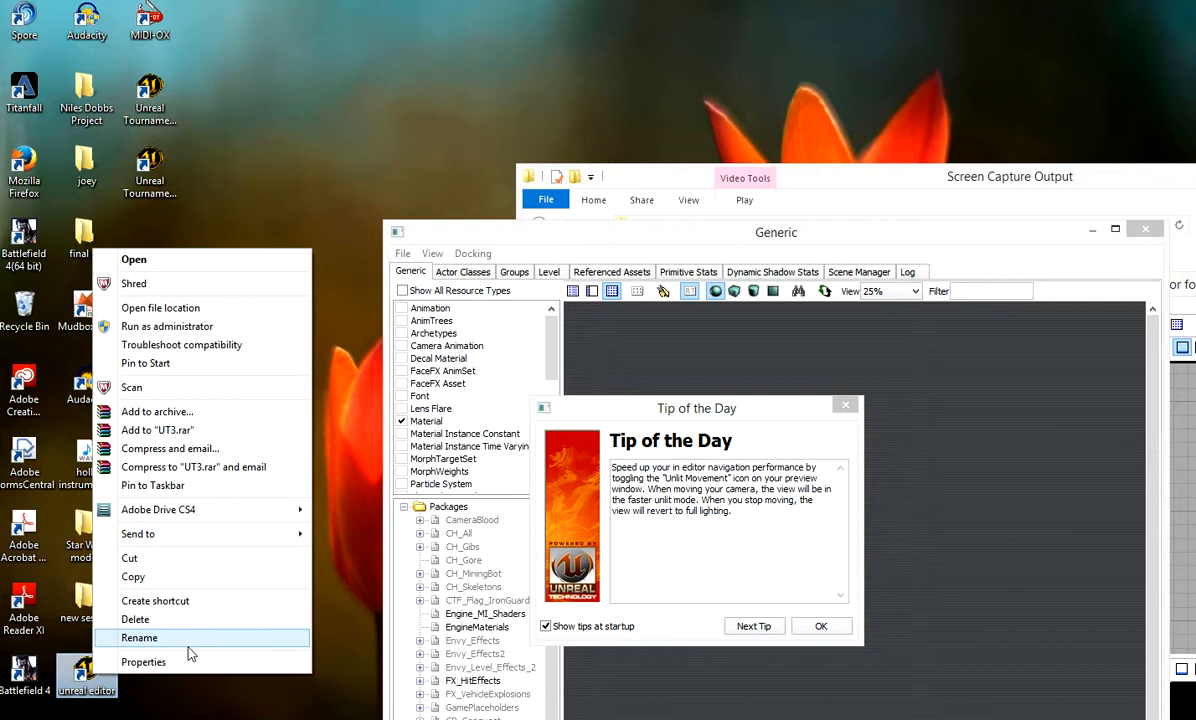
pyautogui.click(215, 662)
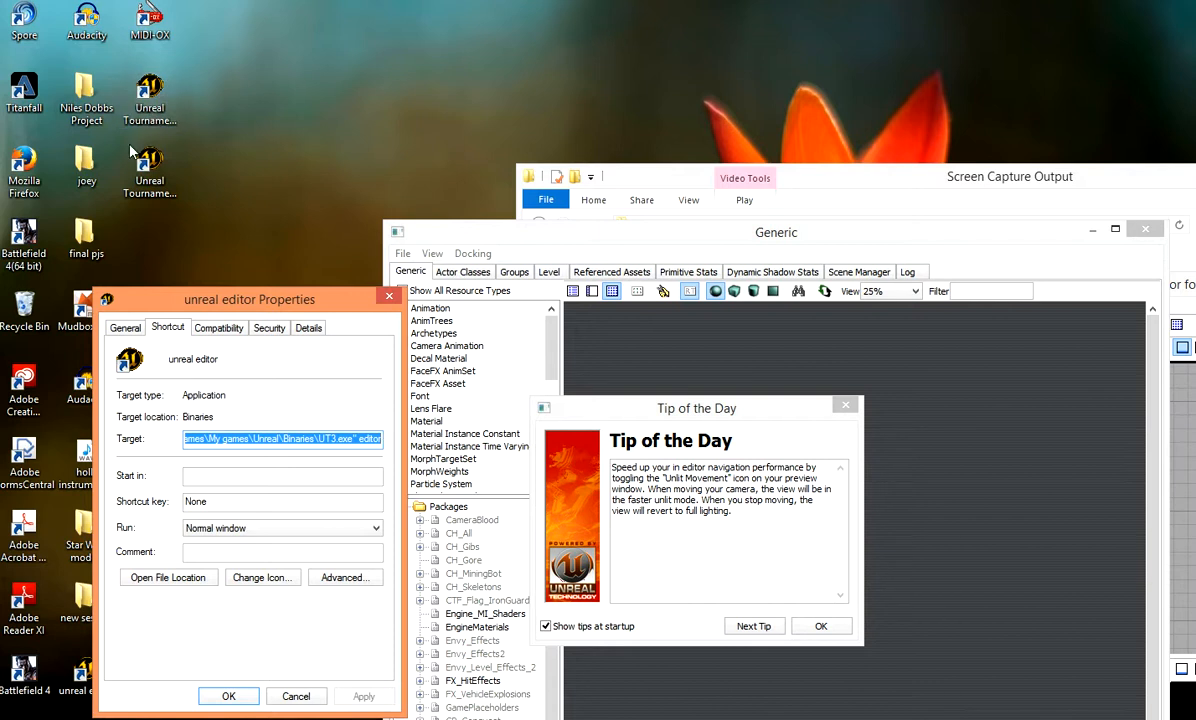
pyautogui.click(258, 437)
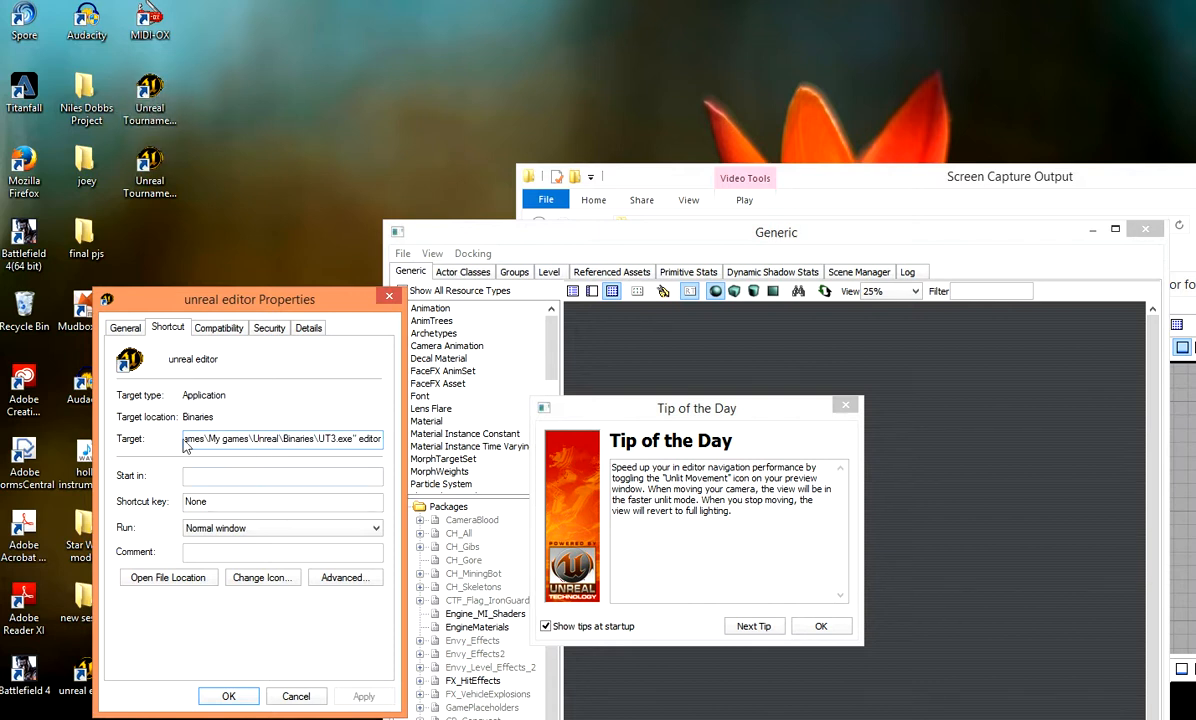
pyautogui.moveTo(327, 438); pyautogui.dragTo(487, 437)
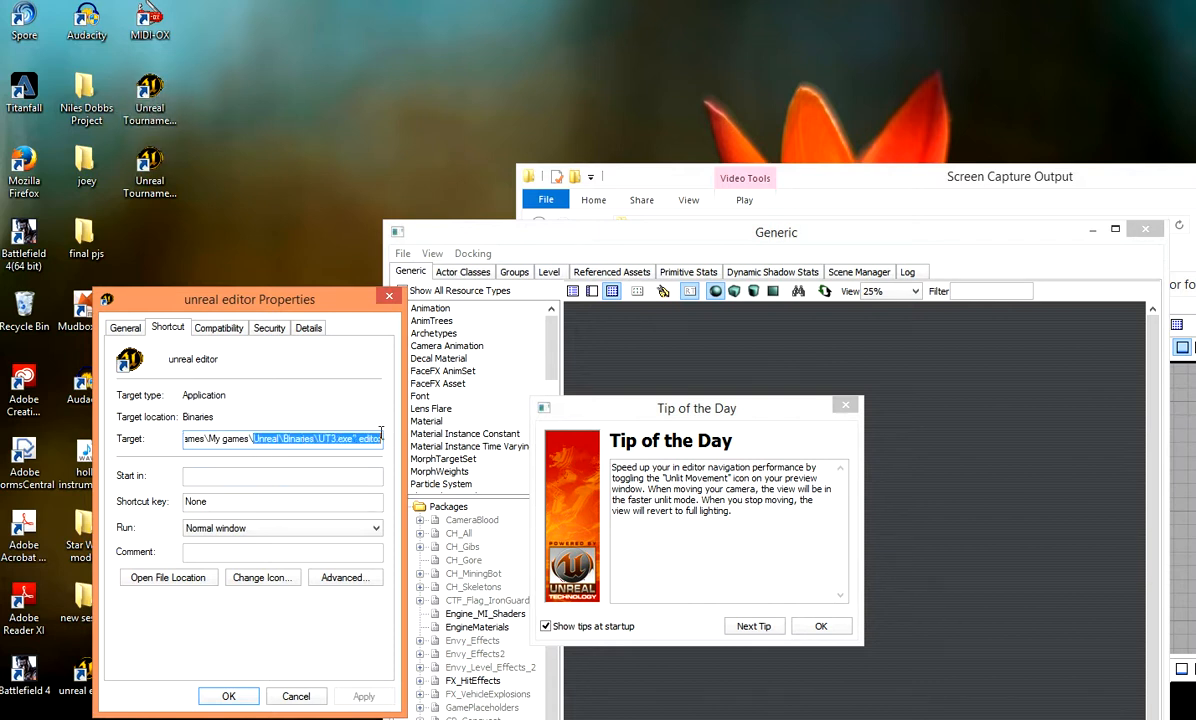
pyautogui.click(360, 441)
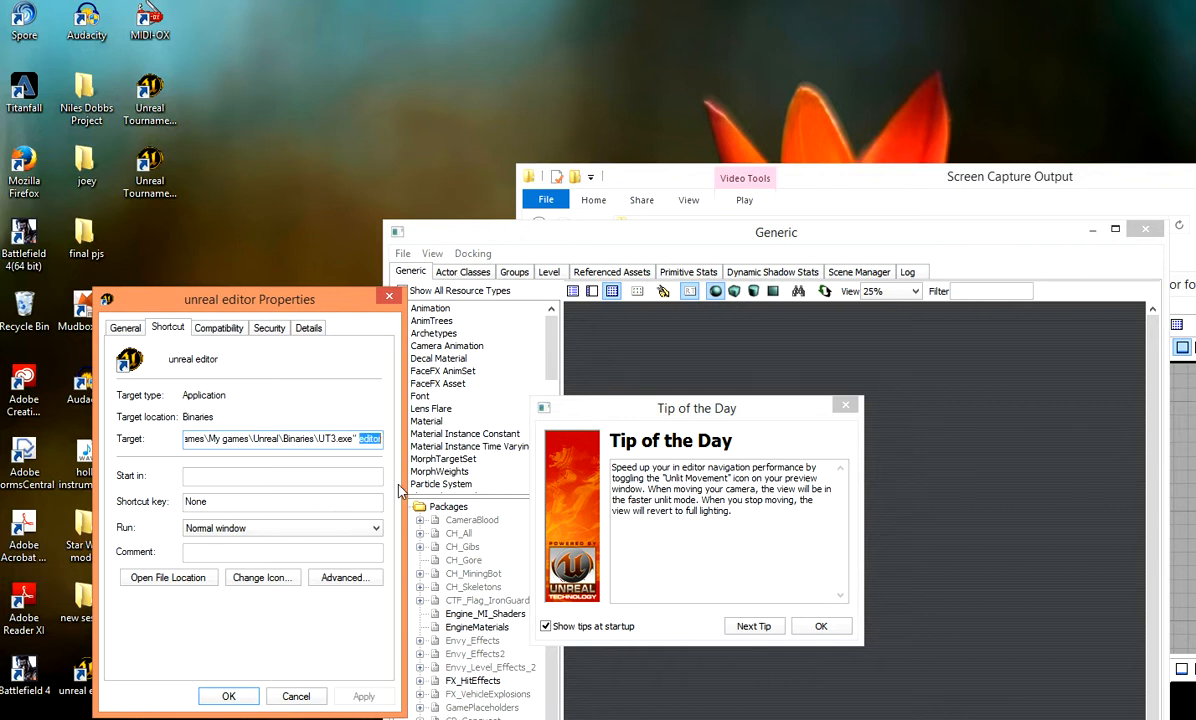
pyautogui.click(300, 697)
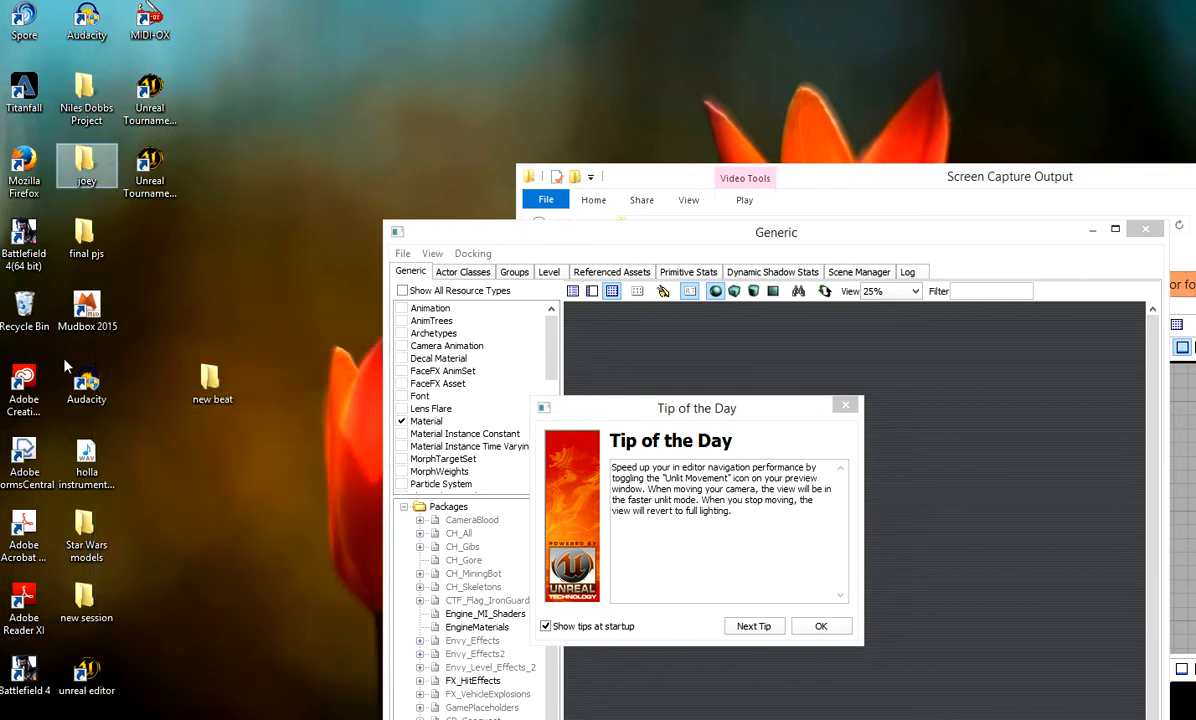
# Step: Bring back and maximize the main editor window, with the Generic browser moved aside, and reopen the recent level DM-firstlevel
pyautogui.doubleClick(700, 236)
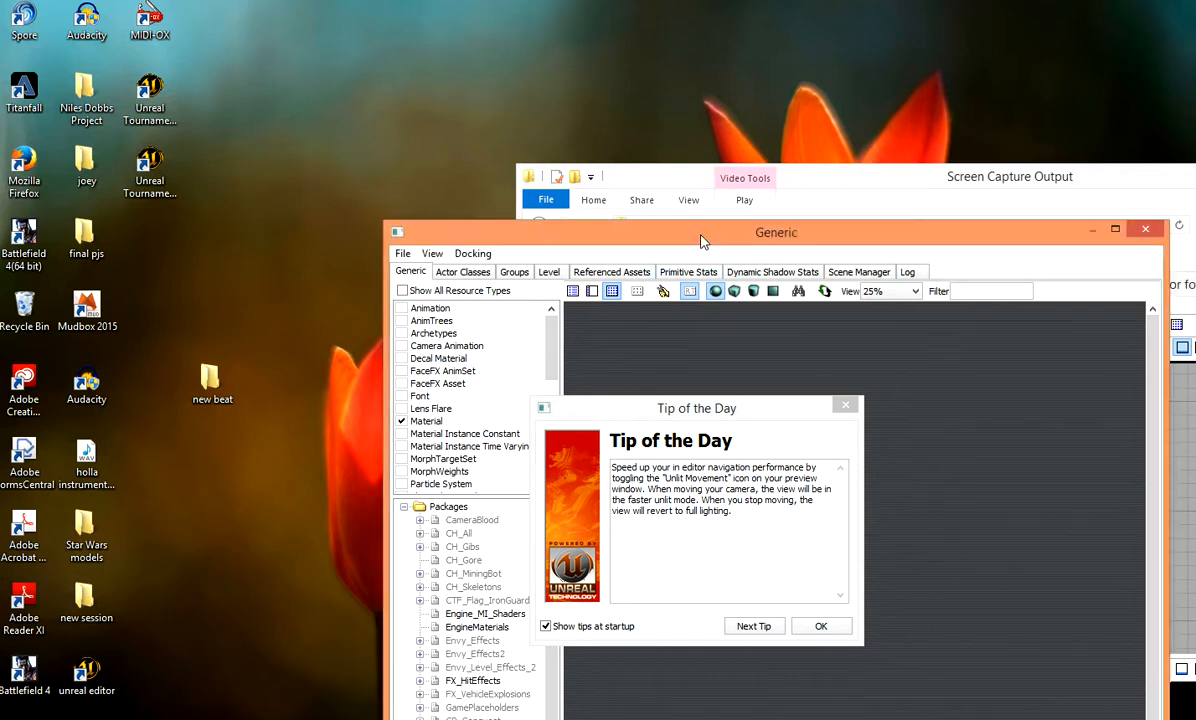
pyautogui.doubleClick(431, 3)
pyautogui.moveTo(828, 236); pyautogui.dragTo(269, 254)
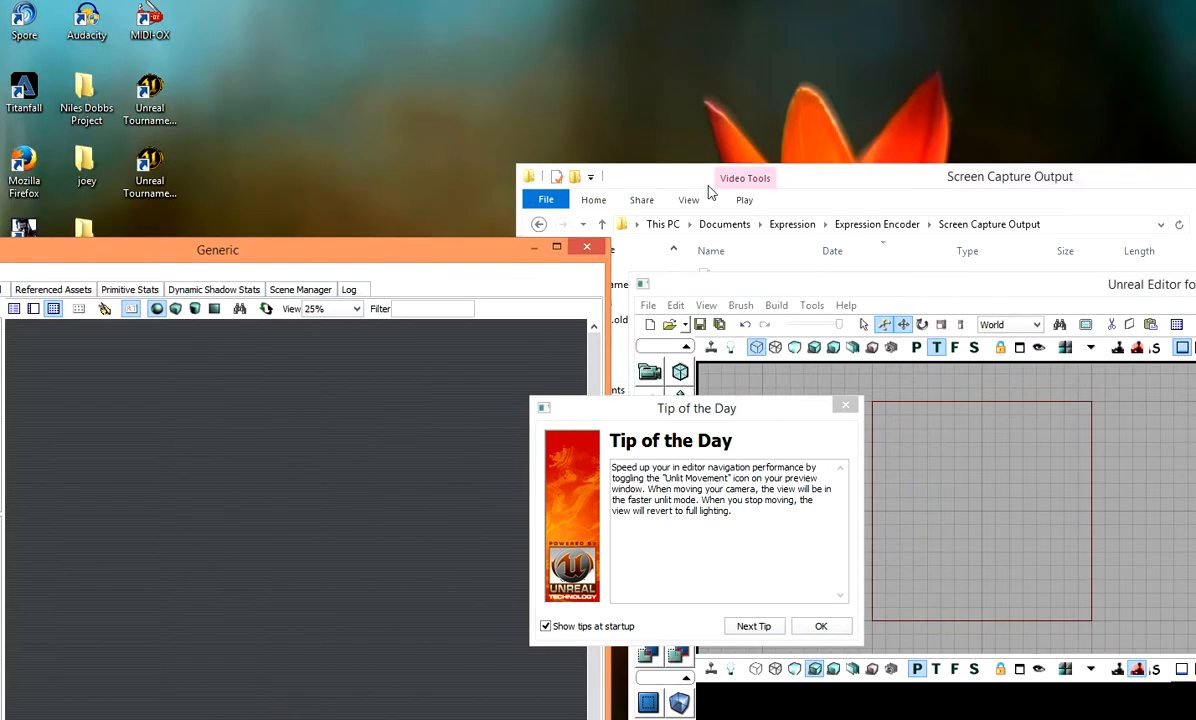
pyautogui.doubleClick(844, 289)
pyautogui.click(7, 20)
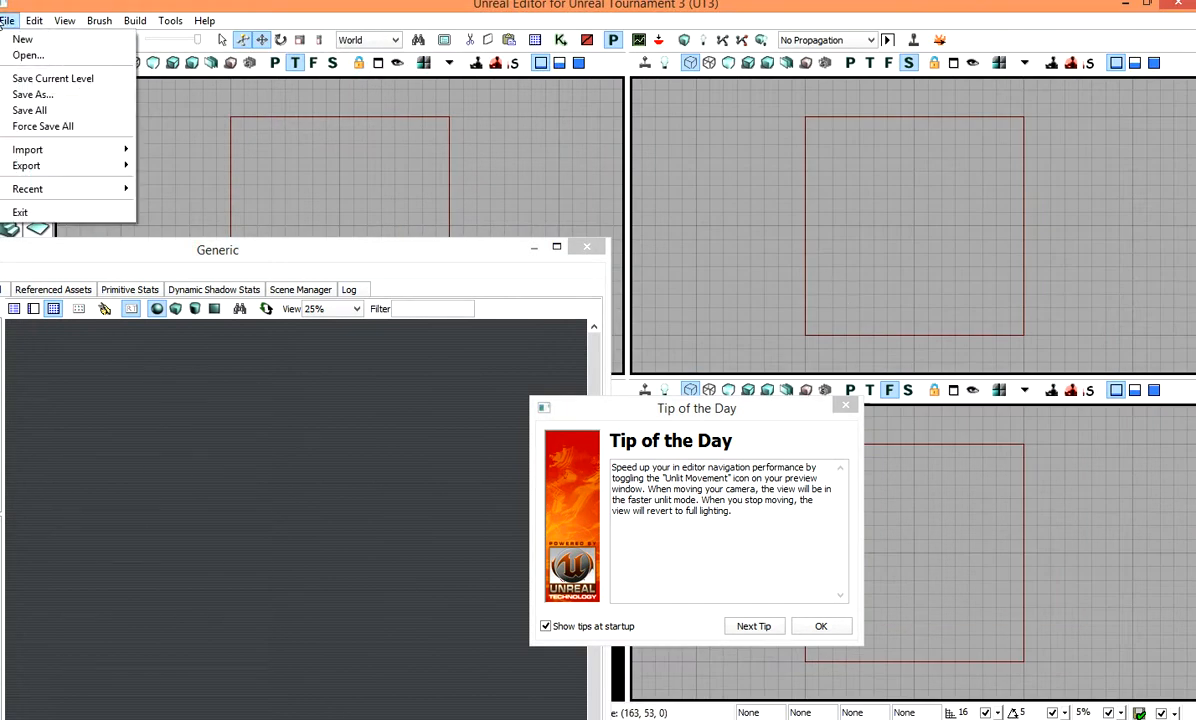
pyautogui.moveTo(110, 195)
pyautogui.click(178, 177)
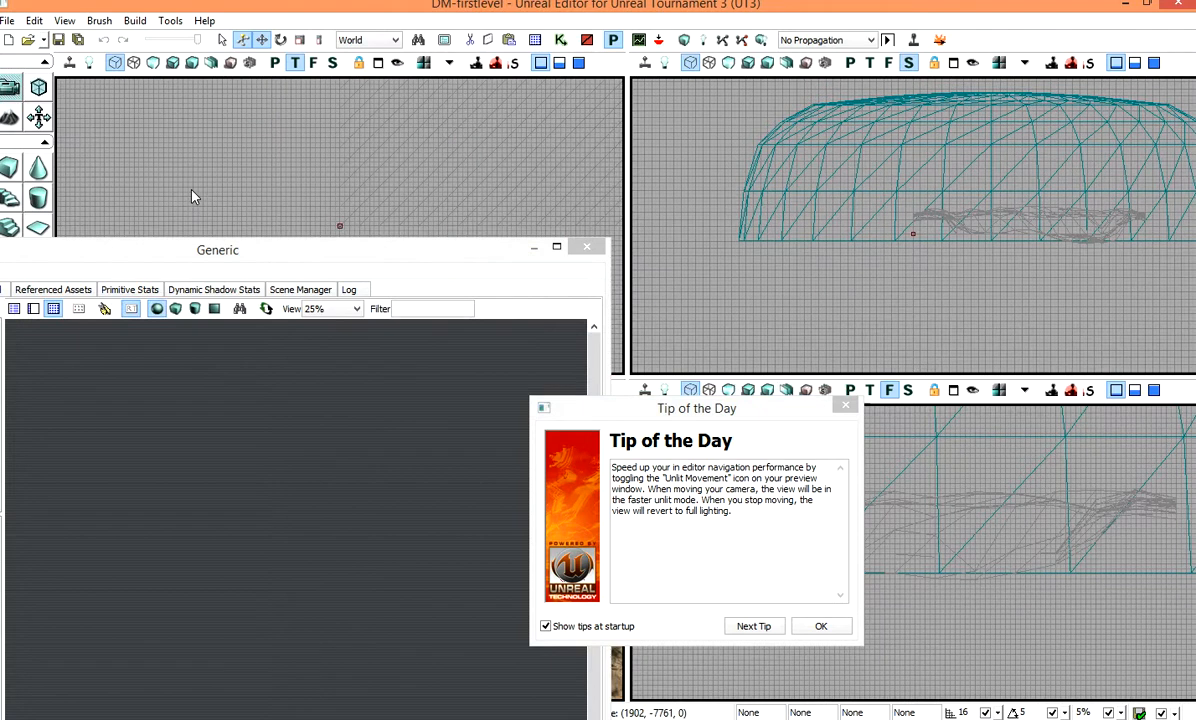
# Step: Close the Generic browser, enter terrain editing mode with GrassLayer selected, and dismiss the tip of the day
pyautogui.click(580, 248)
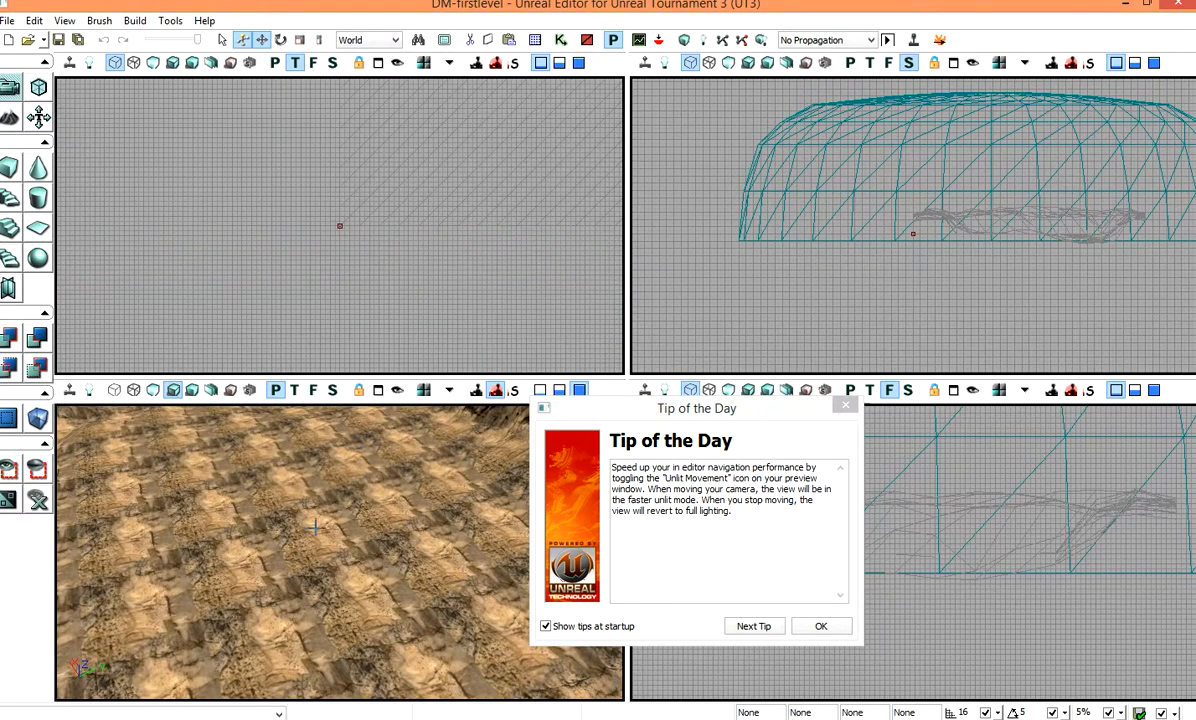
pyautogui.moveTo(200, 530); pyautogui.dragTo(200, 460, button='right')
pyautogui.click(9, 119)
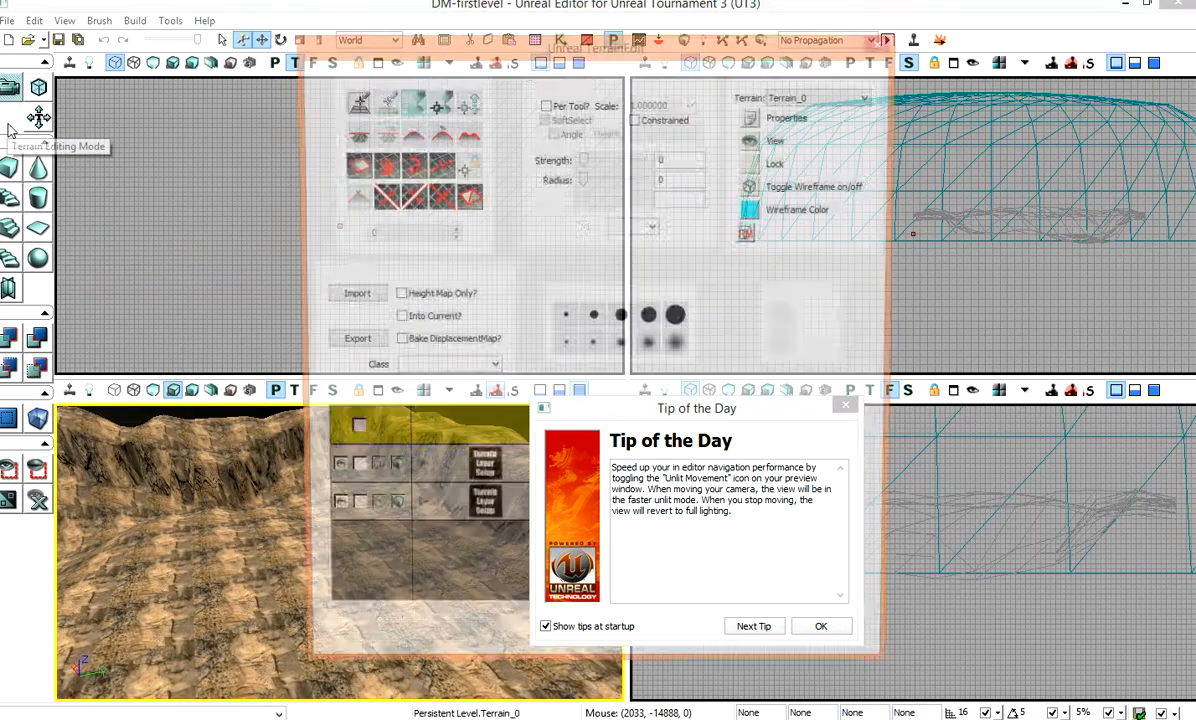
pyautogui.click(510, 522)
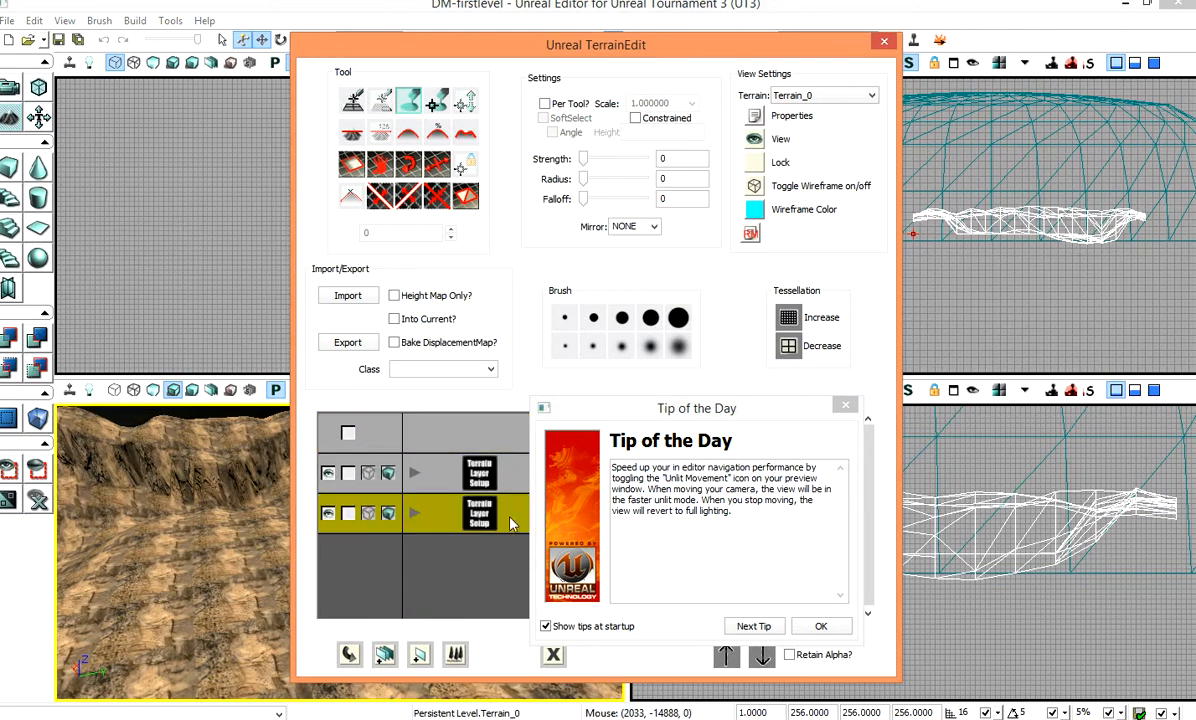
pyautogui.click(820, 626)
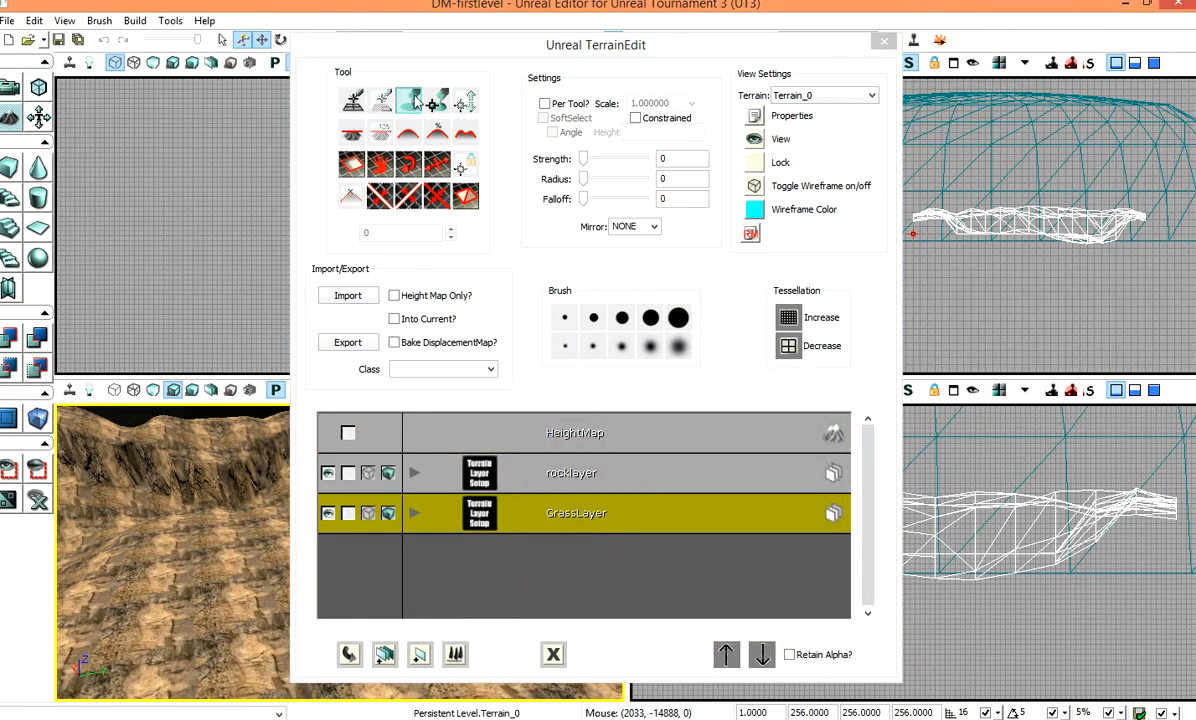
# Step: Set the Paint tool's strength to 90, radius to 1836 and falloff to 204, and move the terrain editor off the perspective view
pyautogui.click(402, 97)
pyautogui.moveTo(616, 160); pyautogui.dragTo(640, 160)
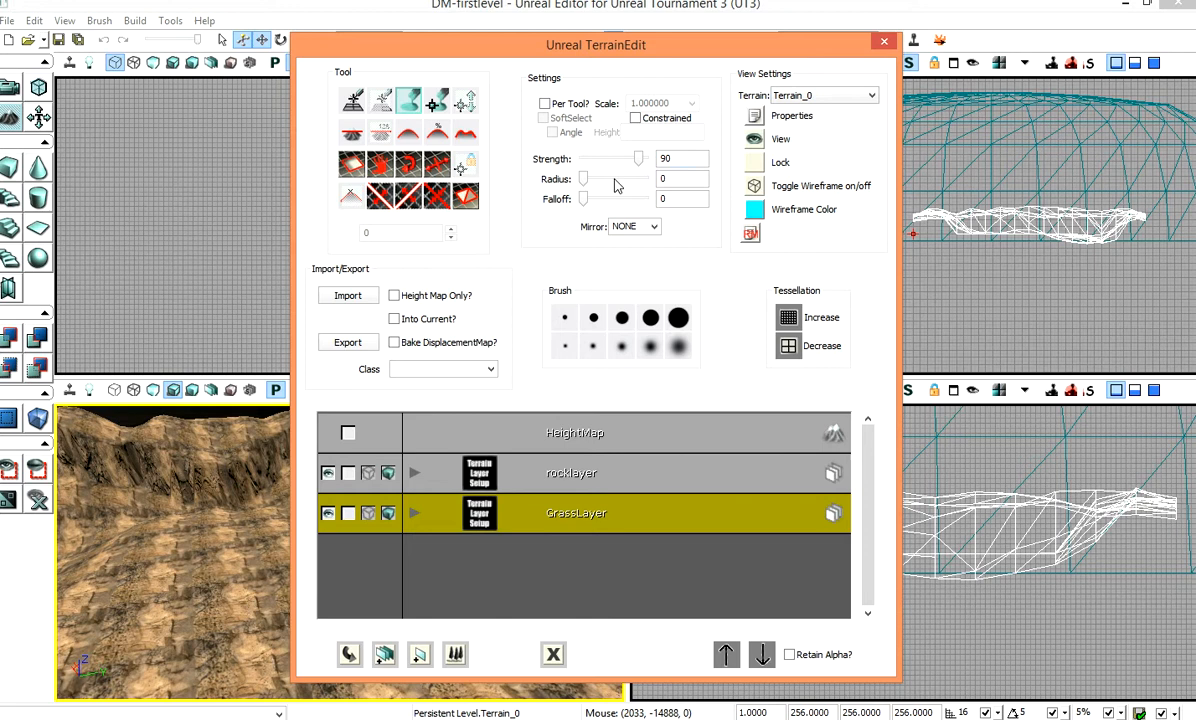
pyautogui.moveTo(524, 47); pyautogui.dragTo(870, 14)
# Step: Paint GrassLayer over the main area of the terrain's basin floor
pyautogui.keyDown('ctrl'); pyautogui.click(382, 581); pyautogui.keyUp('ctrl')
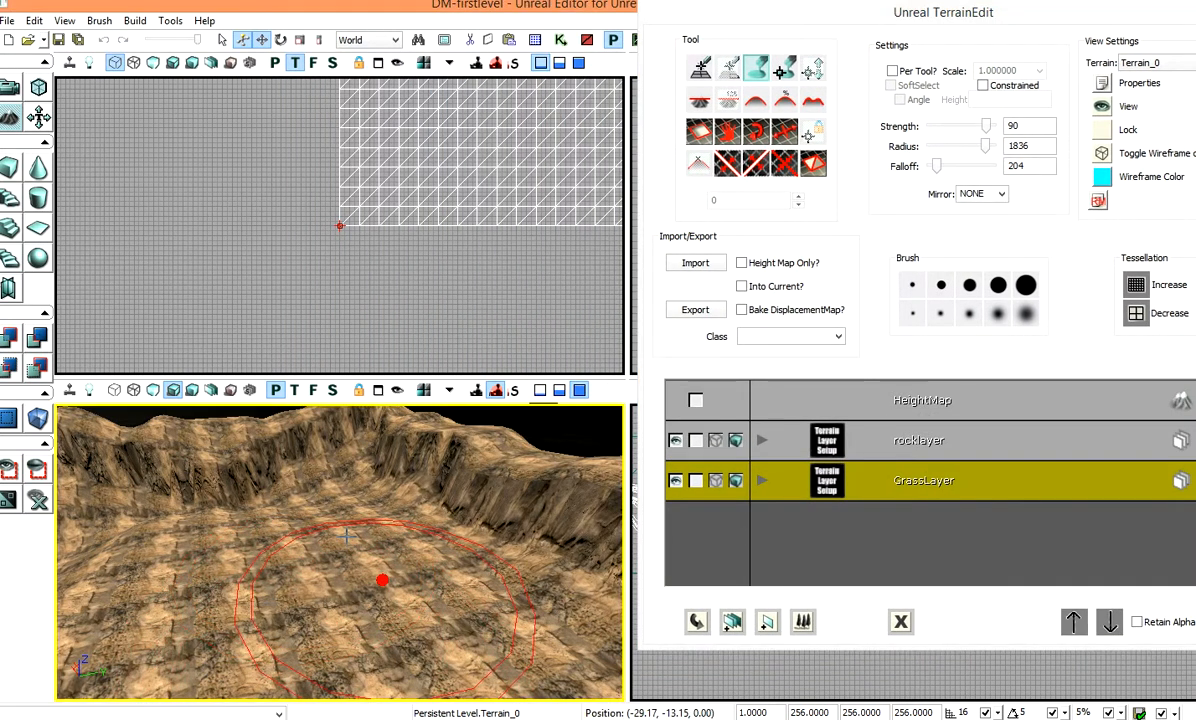
pyautogui.scroll(-1, 375, 505)
pyautogui.scroll(3, 375, 505)
pyautogui.moveTo(375, 505)
pyautogui.mouseDown(button='right')
pyautogui.moveTo(475, 571)
pyautogui.moveTo(582, 539)
pyautogui.moveTo(478, 668)
pyautogui.moveTo(371, 499)
pyautogui.moveTo(478, 475)
pyautogui.moveTo(590, 534)
pyautogui.moveTo(363, 512)
pyautogui.mouseUp(button='right')
pyautogui.scroll(-2, 363, 512)
pyautogui.scroll(1, 363, 512)
pyautogui.keyDown('ctrl'); pyautogui.moveTo(400, 547); pyautogui.dragTo(406, 630); pyautogui.keyUp('ctrl')
pyautogui.scroll(-3, 279, 569)
pyautogui.scroll(-3, 279, 569)
pyautogui.moveTo(270, 601)
pyautogui.keyDown('ctrl'); pyautogui.mouseDown()
pyautogui.moveTo(229, 535)
pyautogui.moveTo(165, 642)
pyautogui.moveTo(401, 625)
pyautogui.mouseUp(); pyautogui.keyUp('ctrl')
pyautogui.moveTo(401, 625)
pyautogui.mouseDown(button='right')
pyautogui.moveTo(419, 675)
pyautogui.moveTo(376, 601)
pyautogui.mouseUp(button='right')
pyautogui.keyDown('ctrl'); pyautogui.moveTo(376, 601); pyautogui.dragTo(414, 611); pyautogui.keyUp('ctrl')
pyautogui.moveTo(332, 484)
pyautogui.keyDown('ctrl'); pyautogui.mouseDown()
pyautogui.moveTo(400, 533)
pyautogui.moveTo(414, 497)
pyautogui.mouseUp(); pyautogui.keyUp('ctrl')
pyautogui.scroll(3, 342, 478)
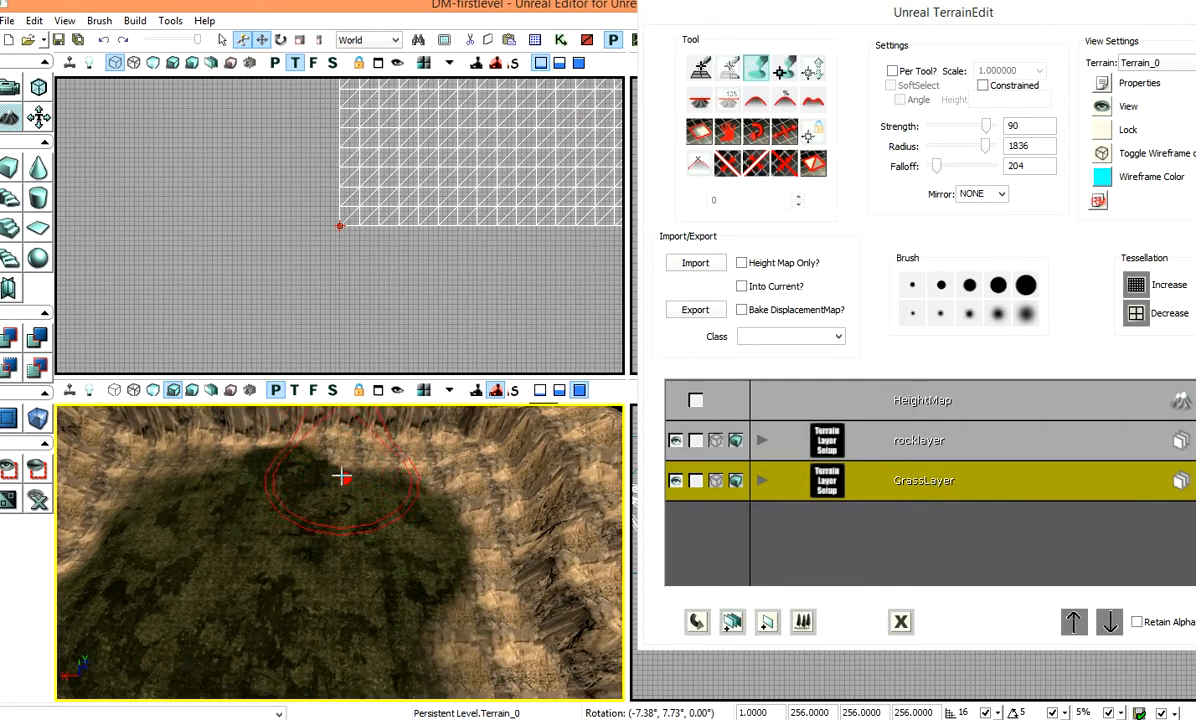
# Step: Undo one paint stroke and extend the GrassLayer coverage out to the remaining edges of the basin floor
pyautogui.moveTo(363, 499)
pyautogui.keyDown('ctrl'); pyautogui.mouseDown()
pyautogui.moveTo(456, 542)
pyautogui.moveTo(427, 531)
pyautogui.mouseUp(); pyautogui.keyUp('ctrl')
pyautogui.hotkey('ctrl', 'z')
pyautogui.moveTo(366, 497)
pyautogui.keyDown('ctrl'); pyautogui.mouseDown()
pyautogui.moveTo(407, 515)
pyautogui.moveTo(443, 651)
pyautogui.moveTo(462, 612)
pyautogui.mouseUp(); pyautogui.keyUp('ctrl')
pyautogui.scroll(-5, 406, 558)
pyautogui.moveTo(376, 611)
pyautogui.keyDown('ctrl'); pyautogui.mouseDown()
pyautogui.moveTo(346, 649)
pyautogui.moveTo(219, 654)
pyautogui.moveTo(152, 622)
pyautogui.moveTo(214, 523)
pyautogui.moveTo(257, 525)
pyautogui.mouseUp(); pyautogui.keyUp('ctrl')
pyautogui.moveTo(257, 525)
pyautogui.mouseDown(button='right')
pyautogui.moveTo(224, 608)
pyautogui.moveTo(180, 594)
pyautogui.moveTo(222, 664)
pyautogui.mouseUp(button='right')
pyautogui.keyDown('ctrl'); pyautogui.moveTo(273, 672); pyautogui.dragTo(276, 645); pyautogui.keyUp('ctrl')
pyautogui.moveTo(405, 627); pyautogui.dragTo(507, 603, button='right')
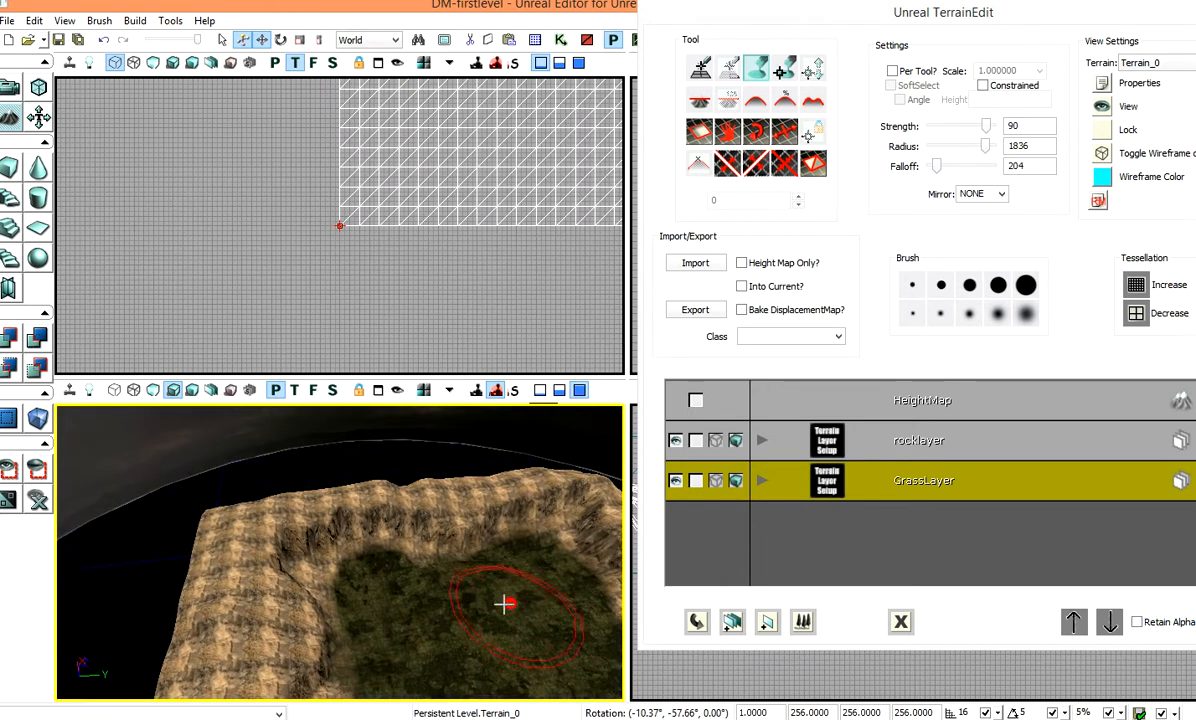
# Step: Paint GrassLayer over the raised hilltops surrounding the basin, leaving rock on the inner slopes
pyautogui.moveTo(537, 600); pyautogui.dragTo(432, 510)
pyautogui.moveTo(217, 559); pyautogui.dragTo(290, 465, button='right')
pyautogui.moveTo(290, 465)
pyautogui.mouseDown()
pyautogui.moveTo(323, 517)
pyautogui.moveTo(347, 488)
pyautogui.moveTo(286, 537)
pyautogui.moveTo(192, 577)
pyautogui.moveTo(383, 517)
pyautogui.mouseUp()
pyautogui.scroll(-4, 370, 522)
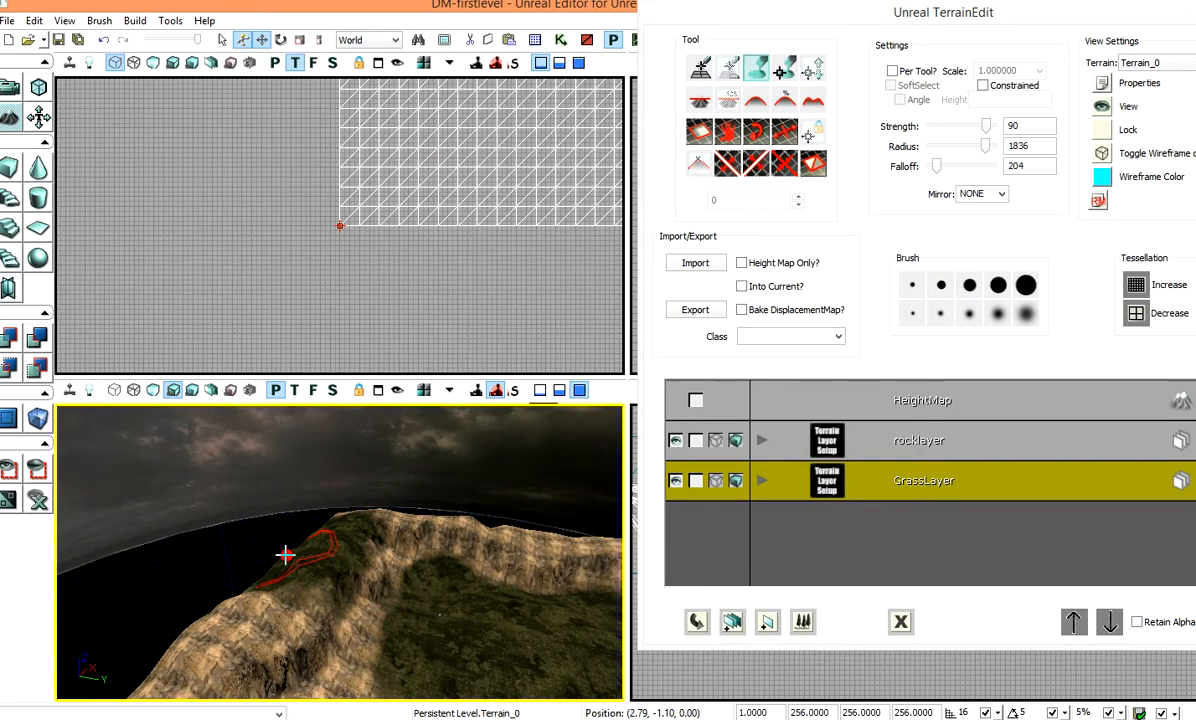
pyautogui.moveTo(263, 594)
pyautogui.keyDown('ctrl'); pyautogui.mouseDown()
pyautogui.moveTo(211, 619)
pyautogui.moveTo(155, 678)
pyautogui.moveTo(170, 662)
pyautogui.mouseUp(); pyautogui.keyUp('ctrl')
pyautogui.scroll(-8, 304, 590)
pyautogui.scroll(-1, 292, 606)
pyautogui.moveTo(245, 658); pyautogui.dragTo(268, 658, button='right')
pyautogui.moveTo(228, 648)
pyautogui.keyDown('ctrl'); pyautogui.mouseDown()
pyautogui.moveTo(498, 692)
pyautogui.moveTo(575, 685)
pyautogui.moveTo(574, 640)
pyautogui.moveTo(530, 600)
pyautogui.moveTo(542, 582)
pyautogui.moveTo(515, 547)
pyautogui.moveTo(360, 524)
pyautogui.mouseUp(); pyautogui.keyUp('ctrl')
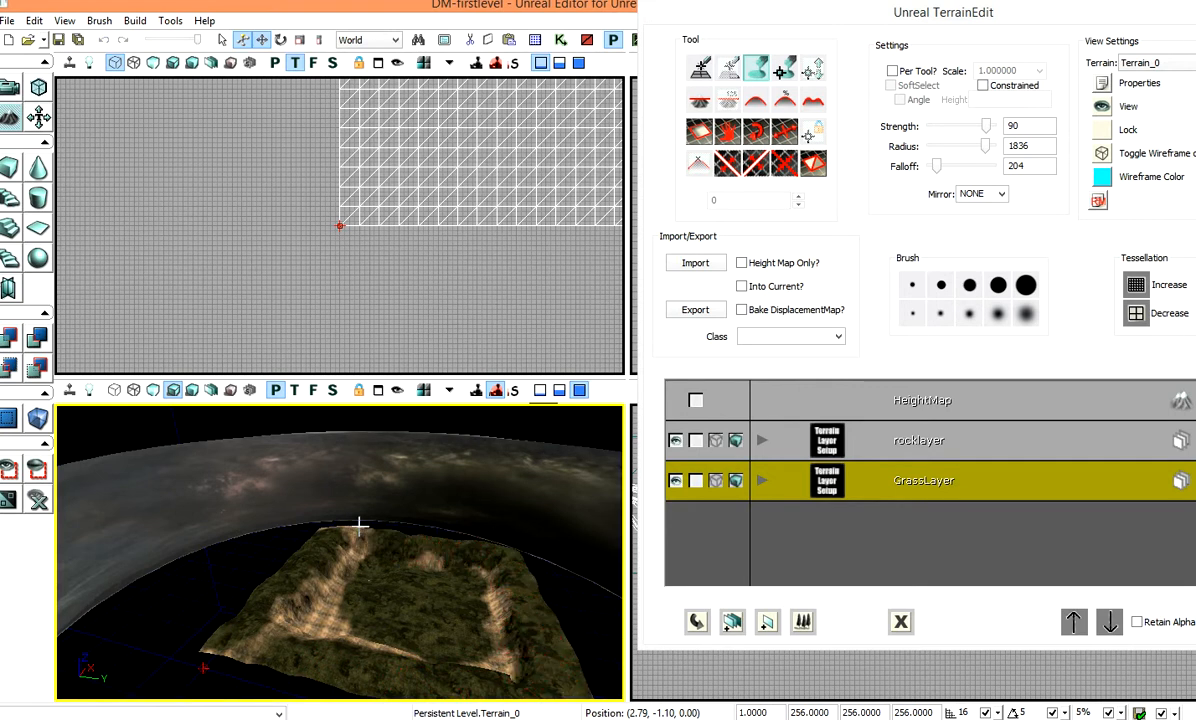
# Step: Reduce the brush radius to 172 and erase grass from the steep inner walls around the basin to expose the rock
pyautogui.scroll(5, 306, 525)
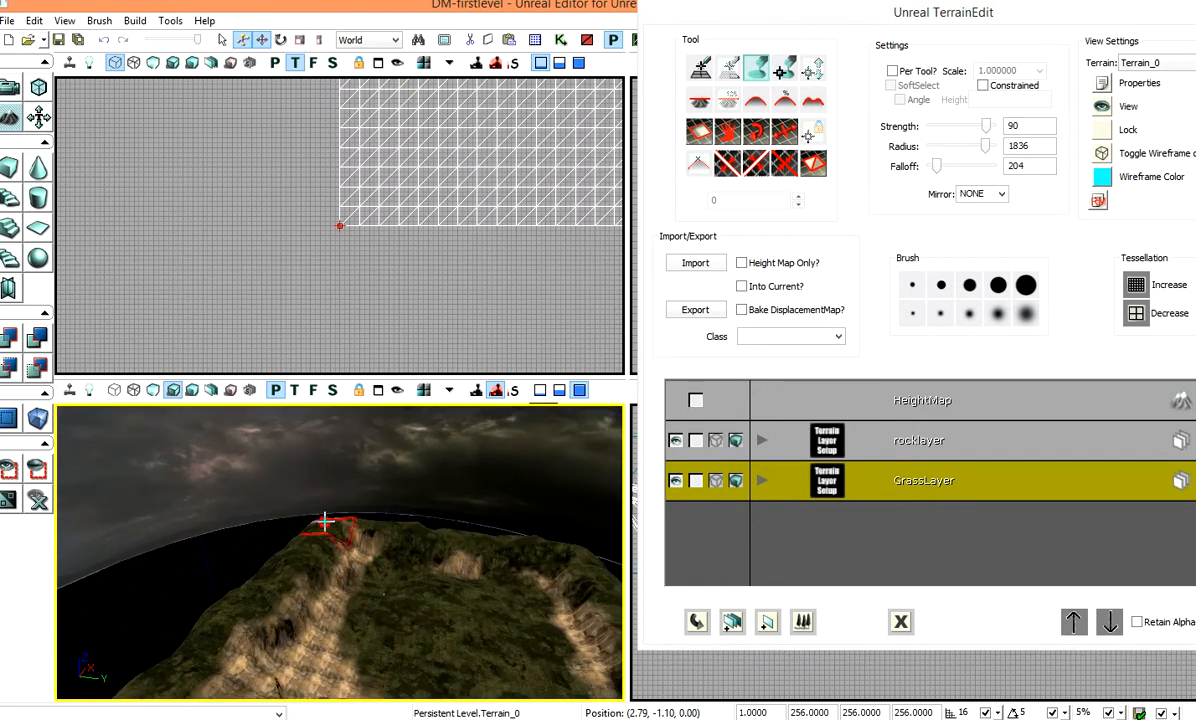
pyautogui.scroll(3, 384, 513)
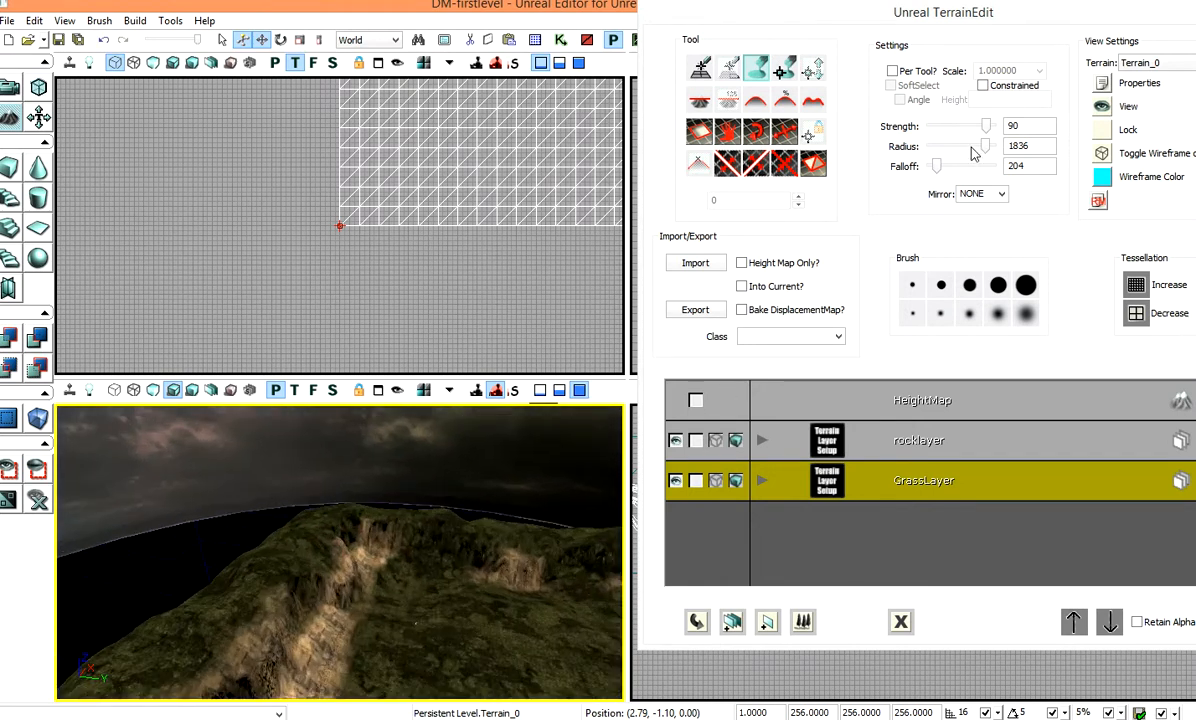
pyautogui.moveTo(984, 147); pyautogui.dragTo(949, 150)
pyautogui.press('[')
pyautogui.press('[')
pyautogui.press('[')
pyautogui.press('[')
pyautogui.press('[')
pyautogui.press('[')
pyautogui.press('[')
pyautogui.press('[')
pyautogui.press('[')
pyautogui.press('[')
pyautogui.press('[')
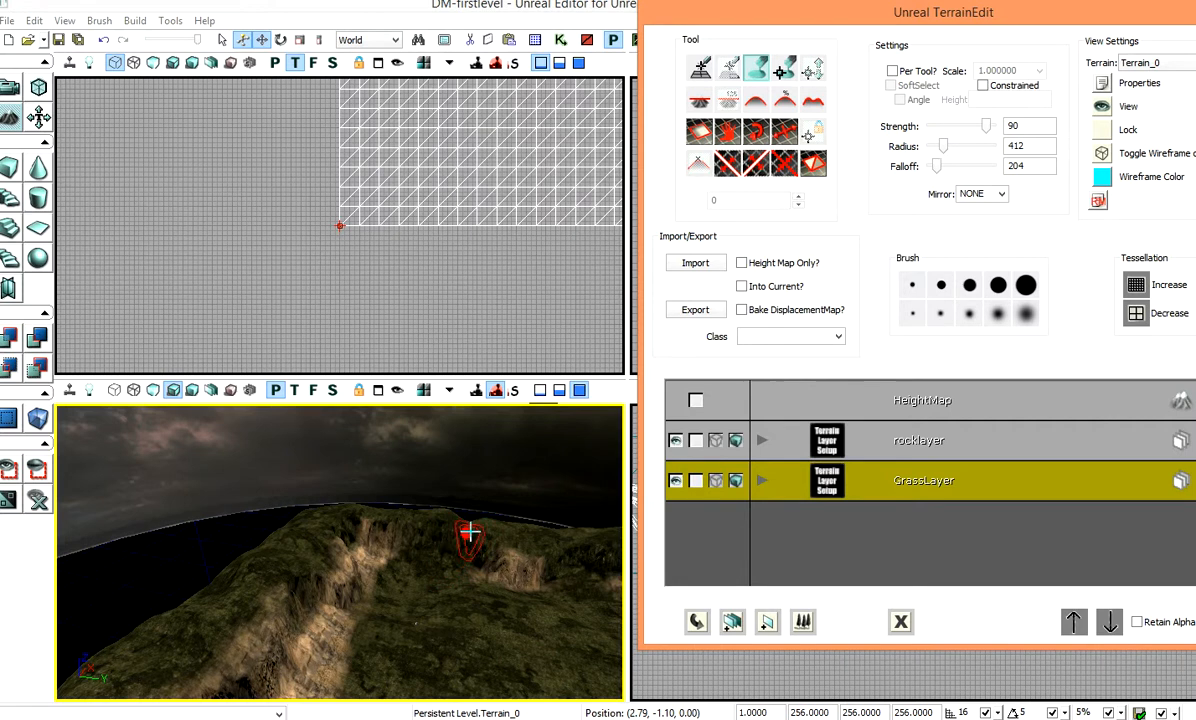
pyautogui.moveTo(415, 537)
pyautogui.keyDown('ctrl'); pyautogui.mouseDown(button='right')
pyautogui.moveTo(465, 558)
pyautogui.moveTo(620, 580)
pyautogui.mouseUp(button='right'); pyautogui.keyUp('ctrl')
pyautogui.moveTo(620, 580)
pyautogui.mouseDown()
pyautogui.moveTo(608, 582)
pyautogui.moveTo(612, 654)
pyautogui.moveTo(600, 648)
pyautogui.mouseUp()
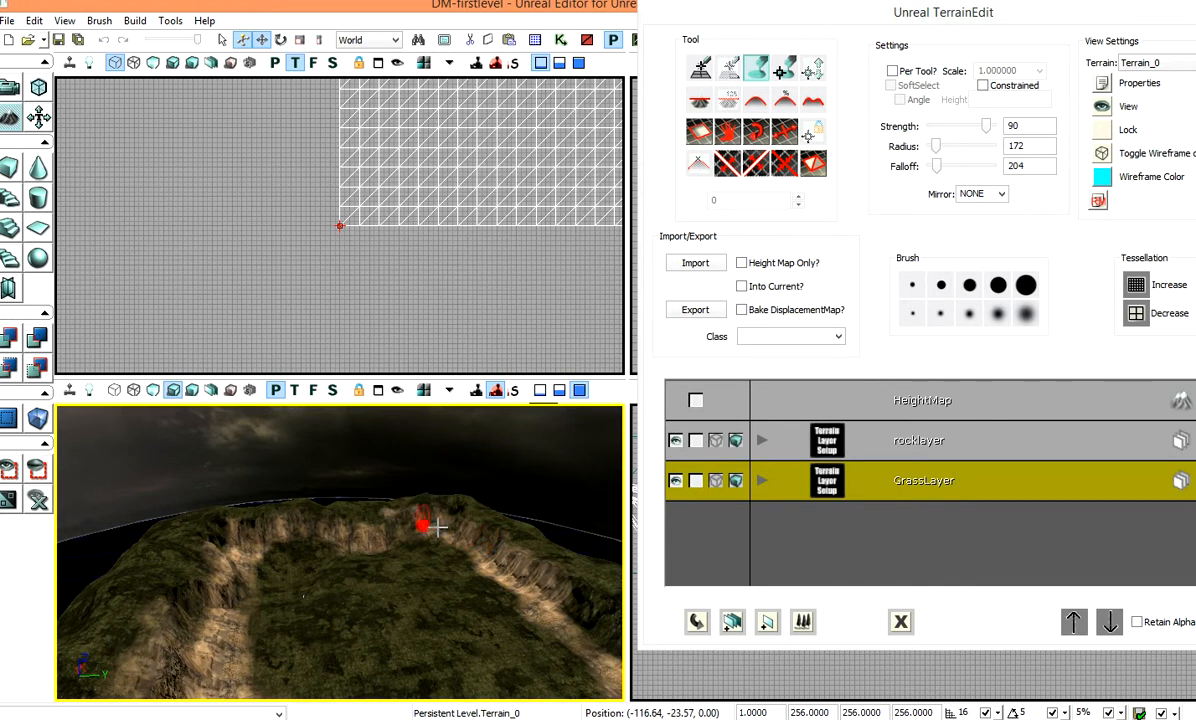
# Step: Erase grass from the remaining sections of the basin's inner walls to reveal the rock layer
pyautogui.moveTo(501, 587); pyautogui.dragTo(450, 580)
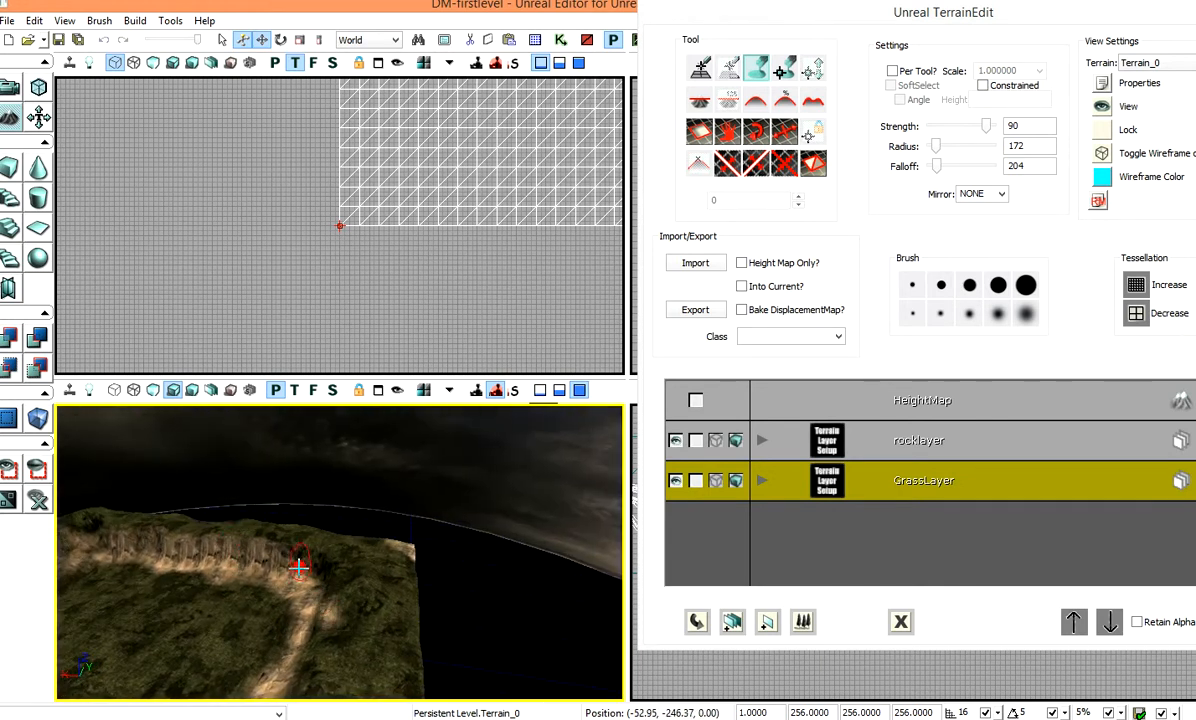
pyautogui.moveTo(340, 552)
pyautogui.mouseDown(button='right')
pyautogui.moveTo(480, 530)
pyautogui.moveTo(561, 667)
pyautogui.moveTo(500, 655)
pyautogui.mouseUp(button='right')
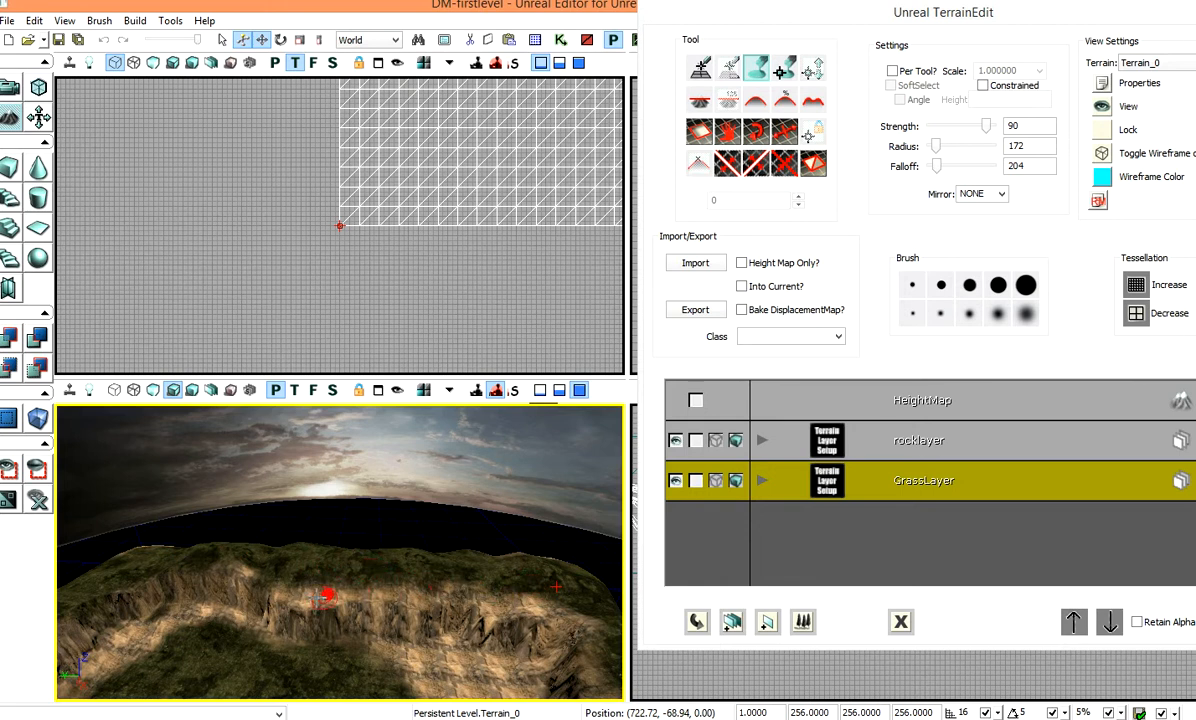
pyautogui.moveTo(394, 600)
pyautogui.mouseDown(button='right')
pyautogui.moveTo(403, 592)
pyautogui.moveTo(394, 640)
pyautogui.moveTo(363, 670)
pyautogui.moveTo(390, 470)
pyautogui.moveTo(375, 485)
pyautogui.mouseUp(button='right')
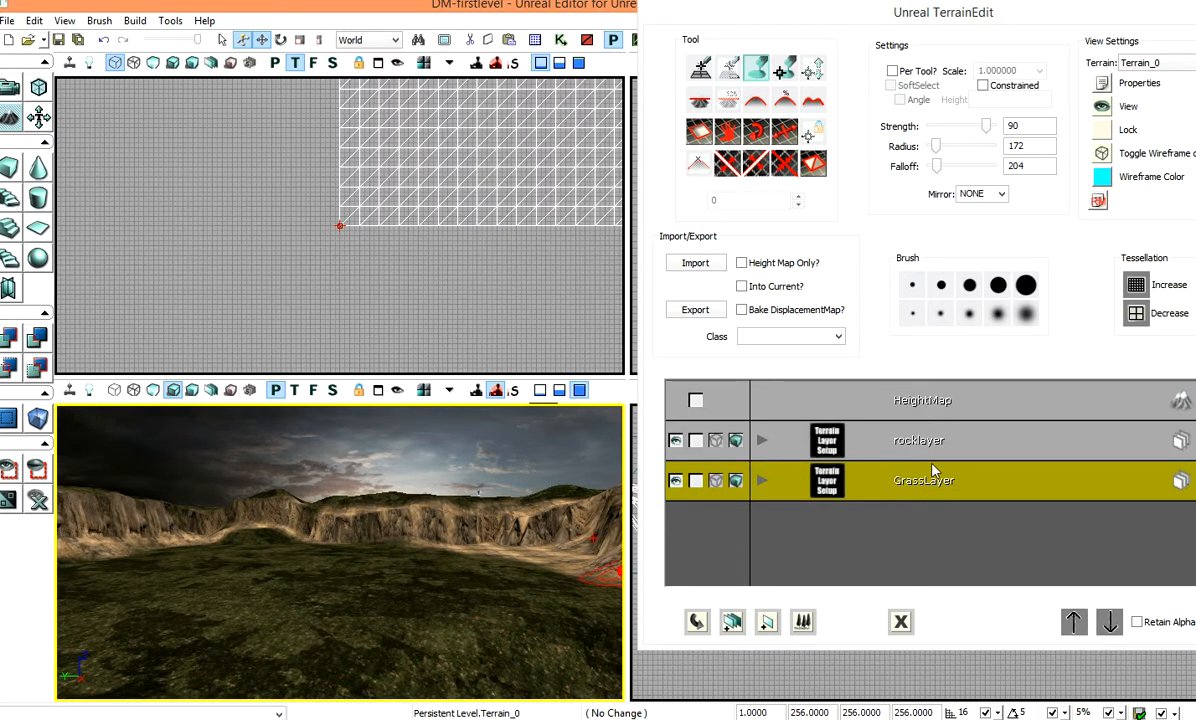
# Step: Close the TerrainEdit window and arrange the maximized level editor so all four viewports are visible
pyautogui.press('super+Left')
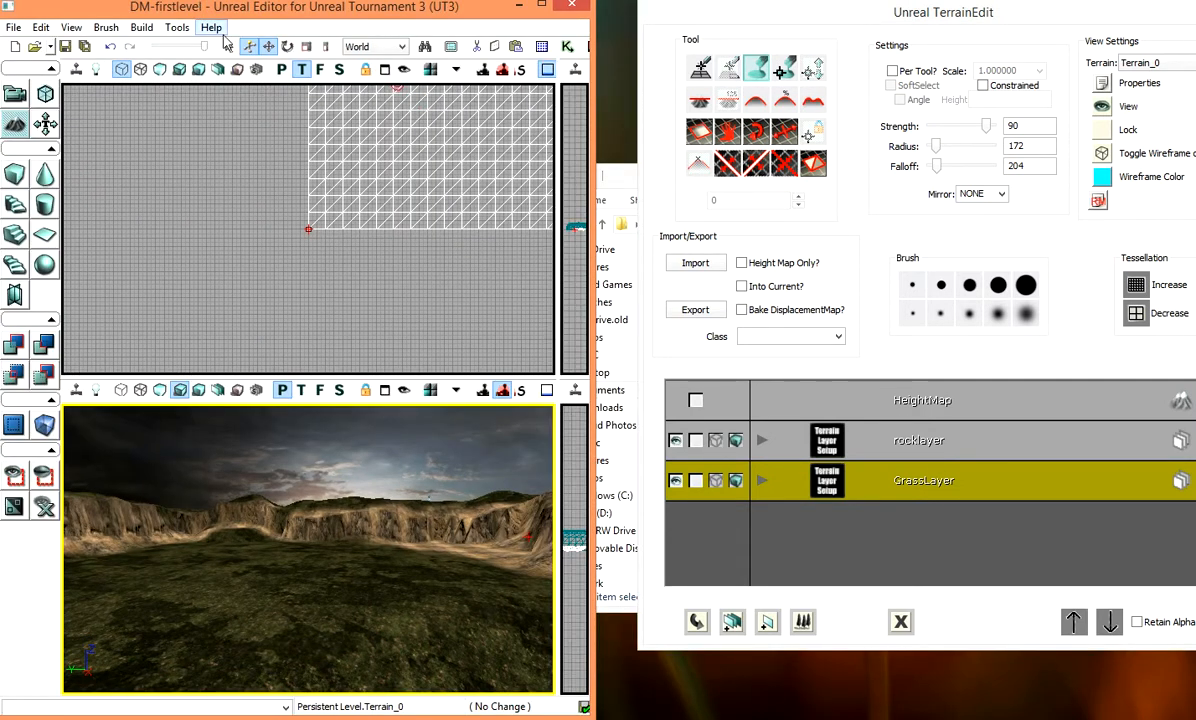
pyautogui.click(537, 7)
pyautogui.moveTo(588, 5); pyautogui.dragTo(610, 91)
pyautogui.moveTo(835, 3); pyautogui.dragTo(668, 76)
pyautogui.click(726, 78)
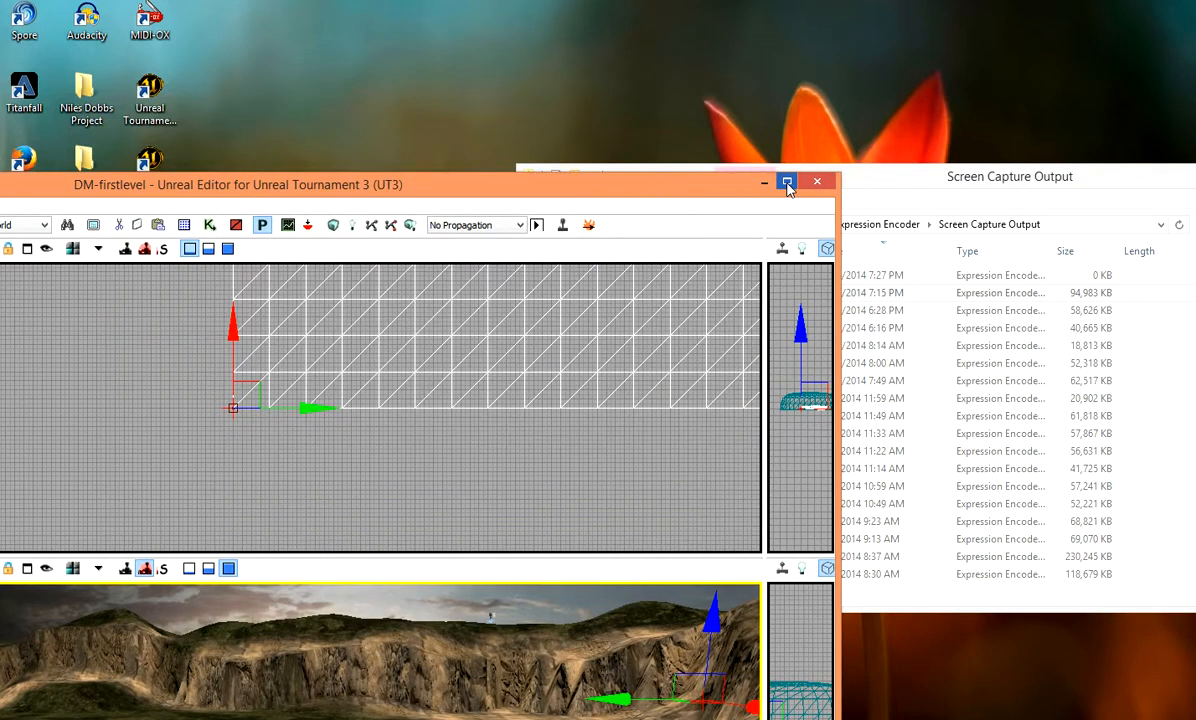
pyautogui.click(787, 181)
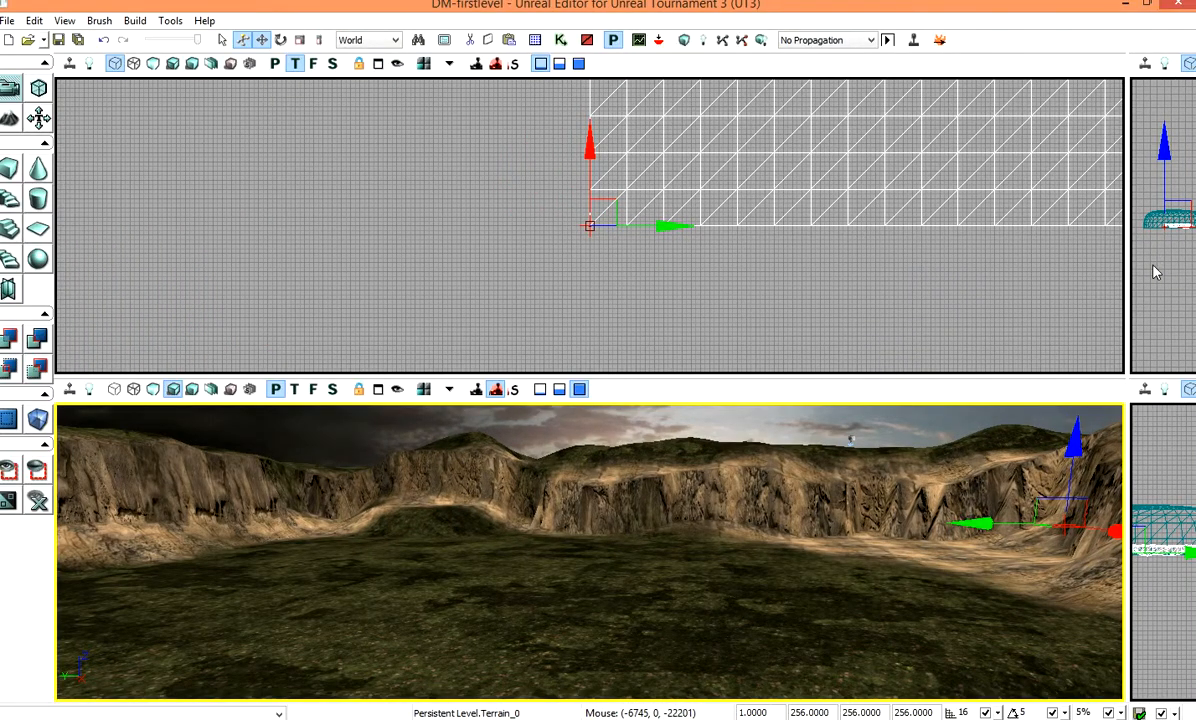
pyautogui.moveTo(945, 287); pyautogui.dragTo(482, 287)
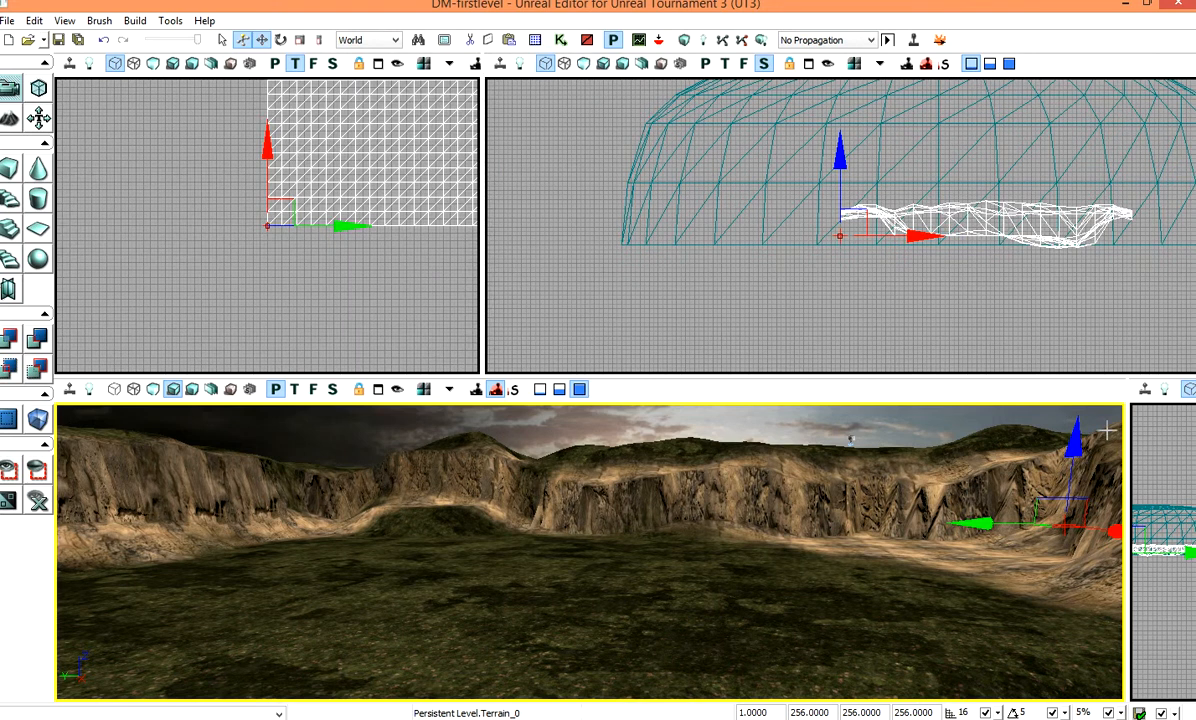
pyautogui.moveTo(1125, 432); pyautogui.dragTo(643, 432)
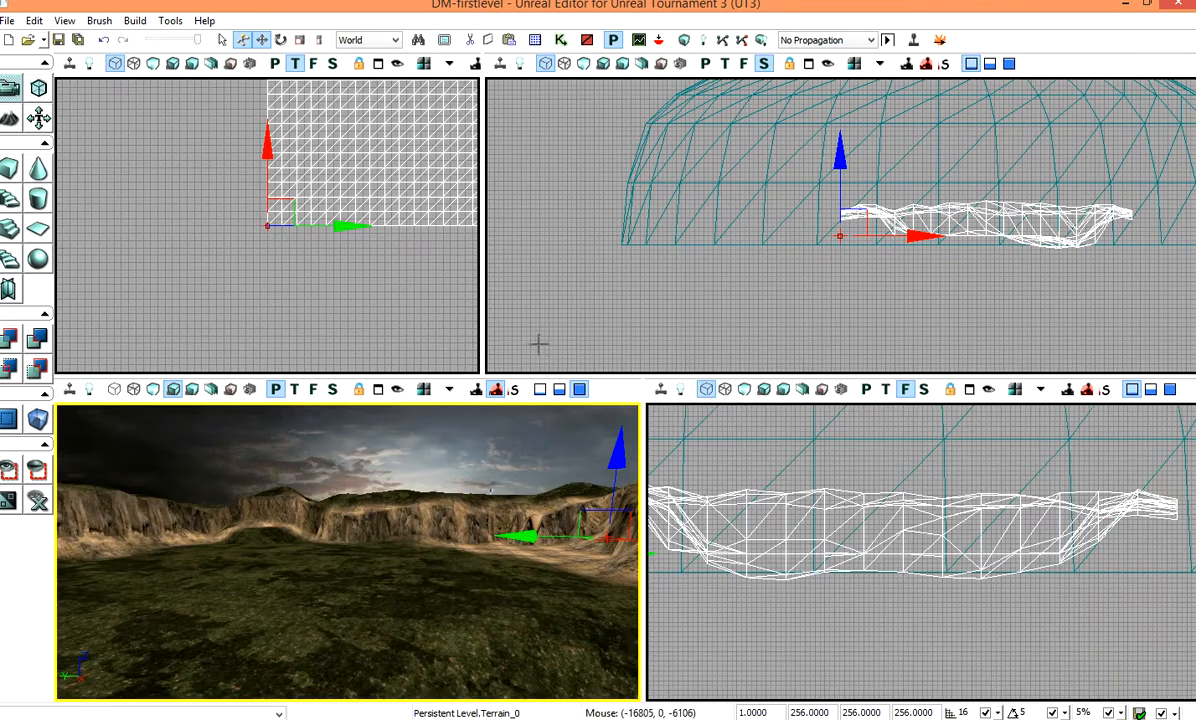
# Step: Open the Generic browser, show all resource types and display the contents of the DM-firstlevel package
pyautogui.click(538, 40)
pyautogui.moveTo(400, 251); pyautogui.dragTo(878, 8)
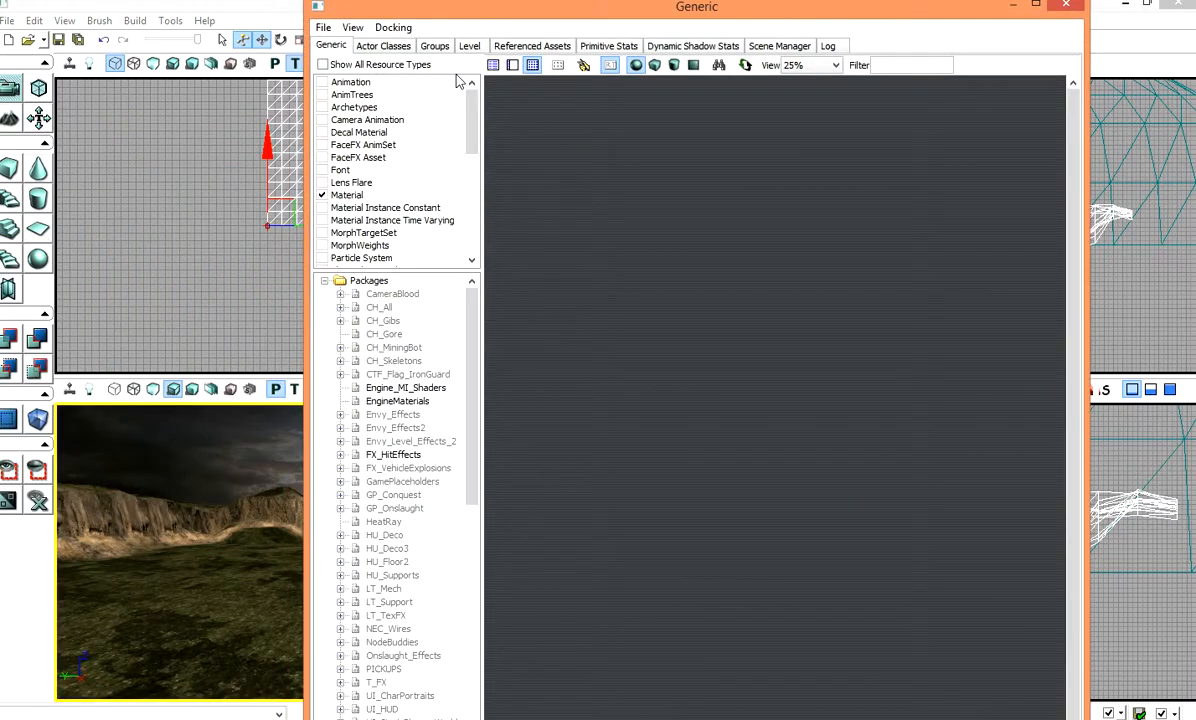
pyautogui.click(323, 65)
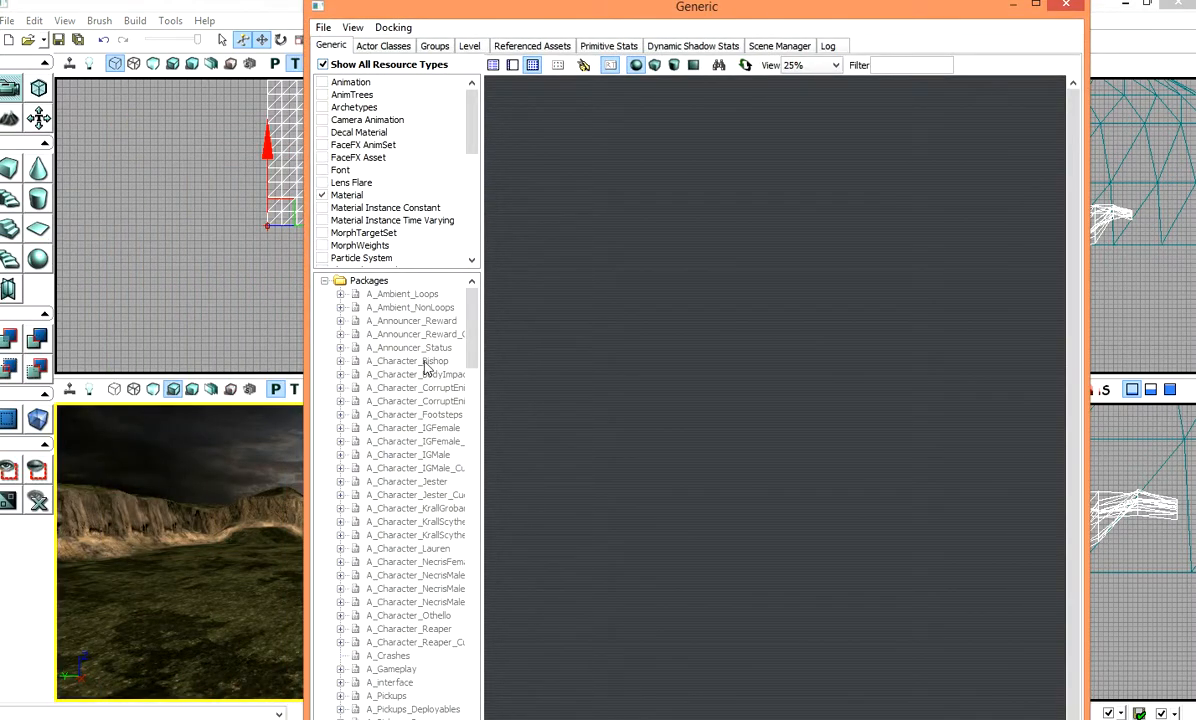
pyautogui.moveTo(470, 360); pyautogui.dragTo(466, 532)
pyautogui.click(395, 495)
pyautogui.click(400, 508)
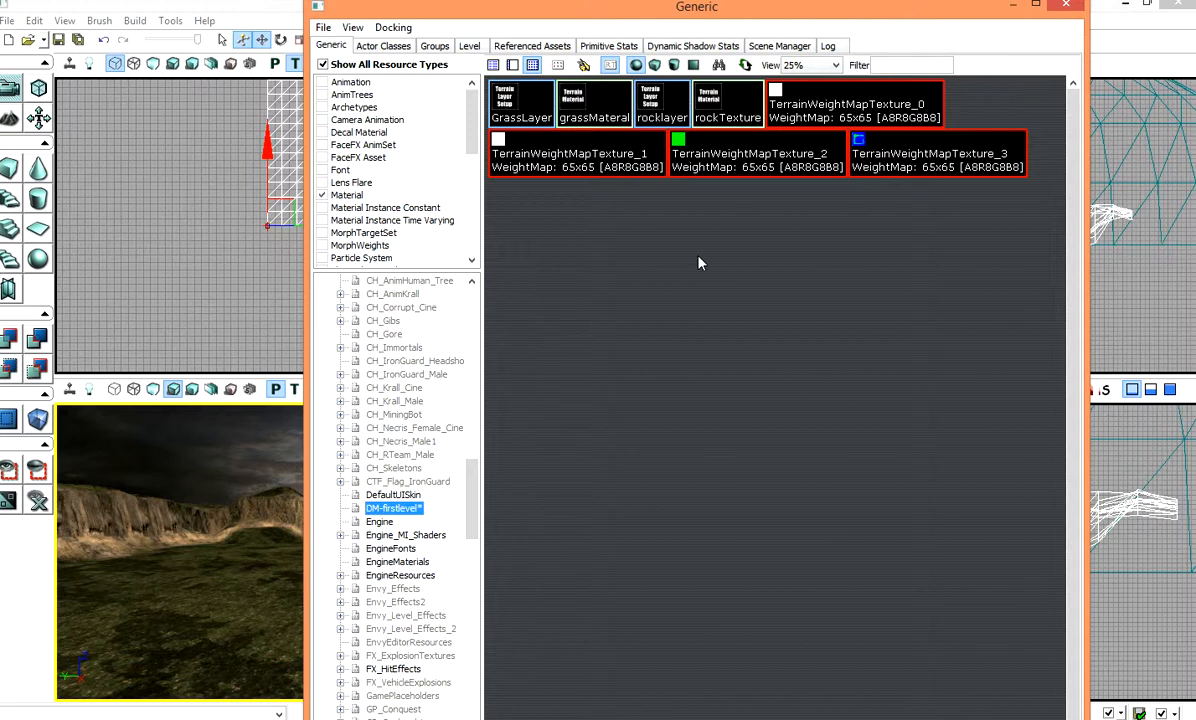
# Step: Set the asset thumbnail view to 100% and move the browser aside to uncover the perspective viewport
pyautogui.click(810, 65)
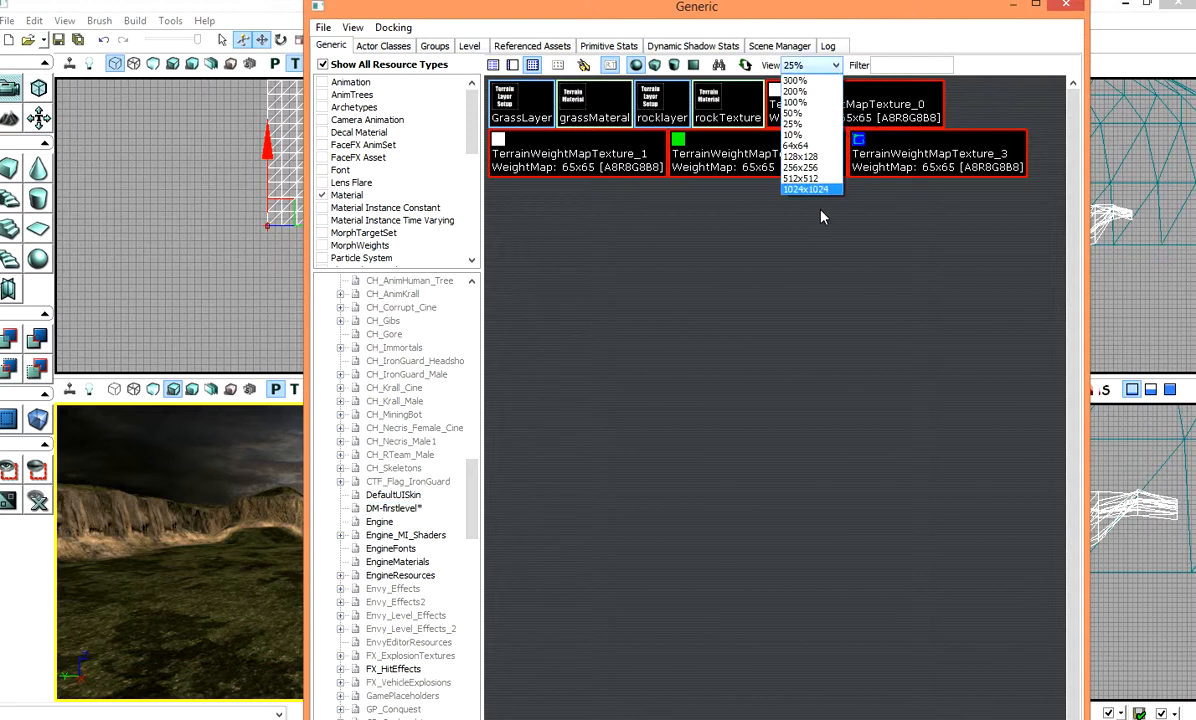
pyautogui.click(796, 102)
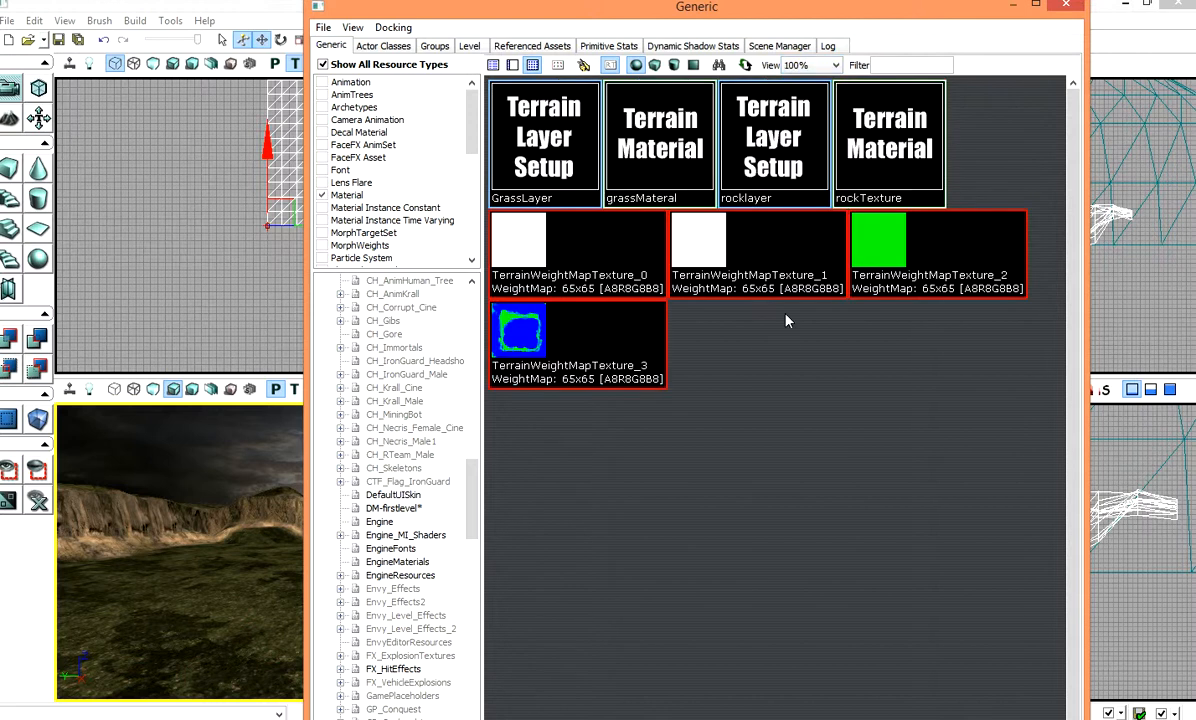
pyautogui.moveTo(517, 8); pyautogui.dragTo(762, 12)
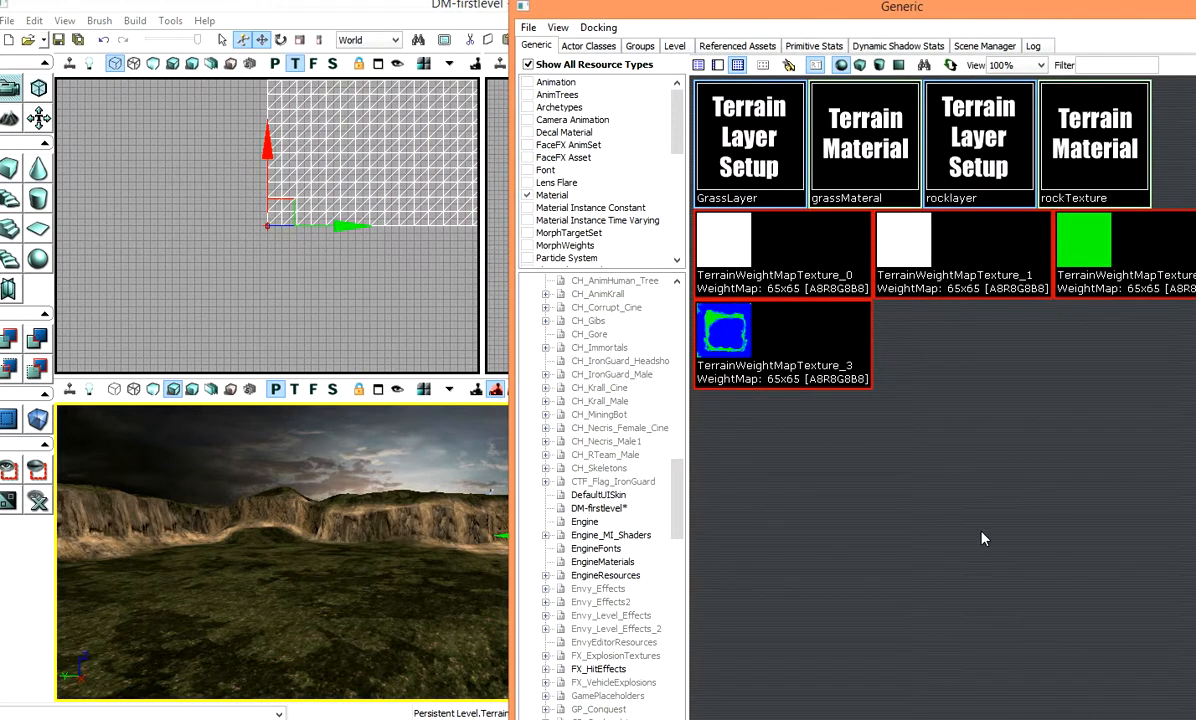
# Step: Open the properties of the grassMateral terrain material, add a FoliageMeshes item and expand its settings
pyautogui.click(858, 177)
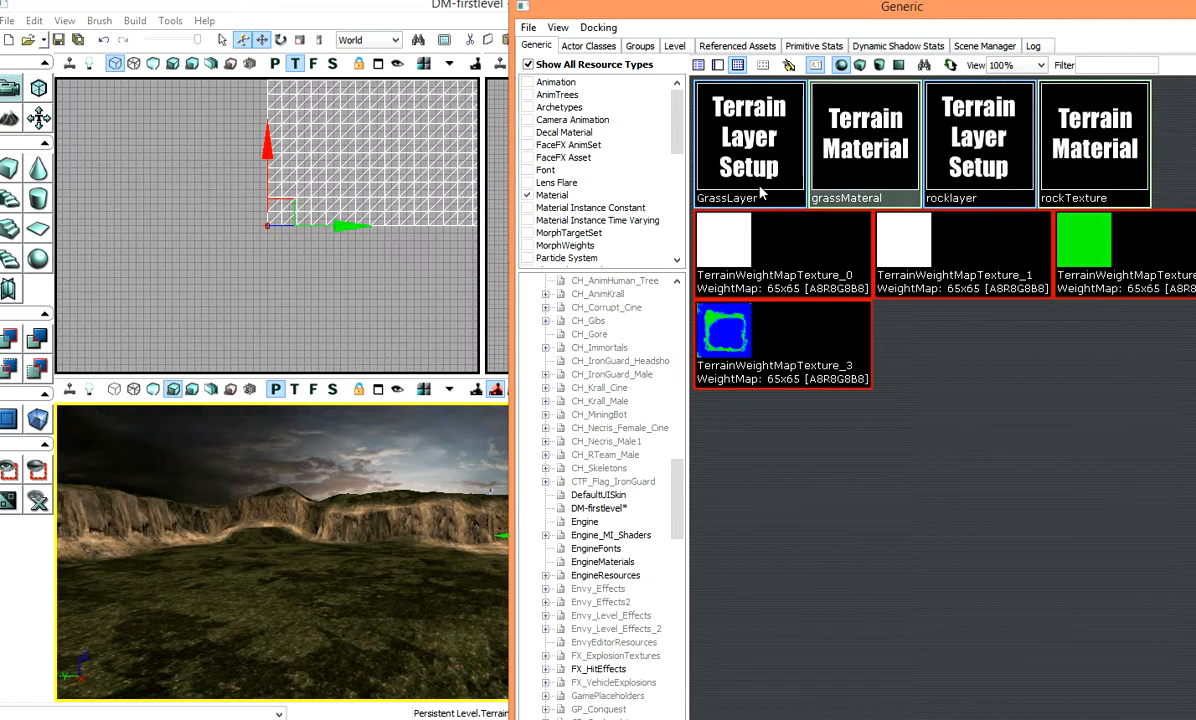
pyautogui.click(714, 182)
pyautogui.click(888, 185)
pyautogui.rightClick(899, 178)
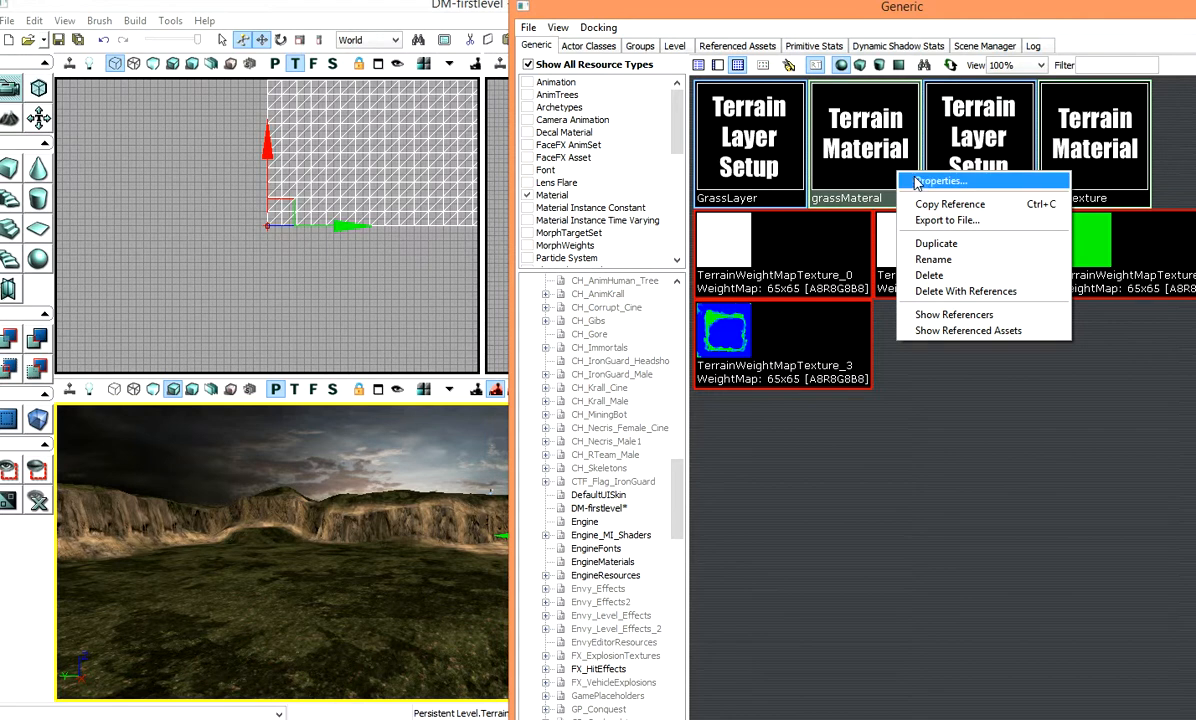
pyautogui.click(930, 180)
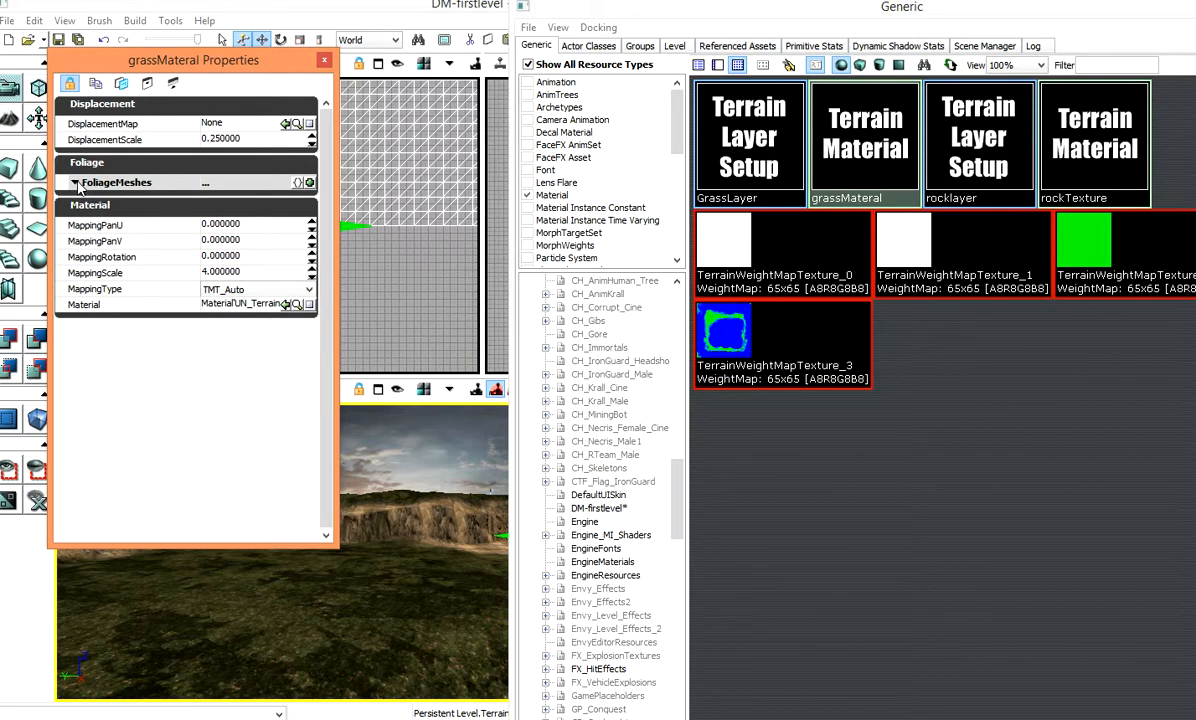
pyautogui.click(309, 182)
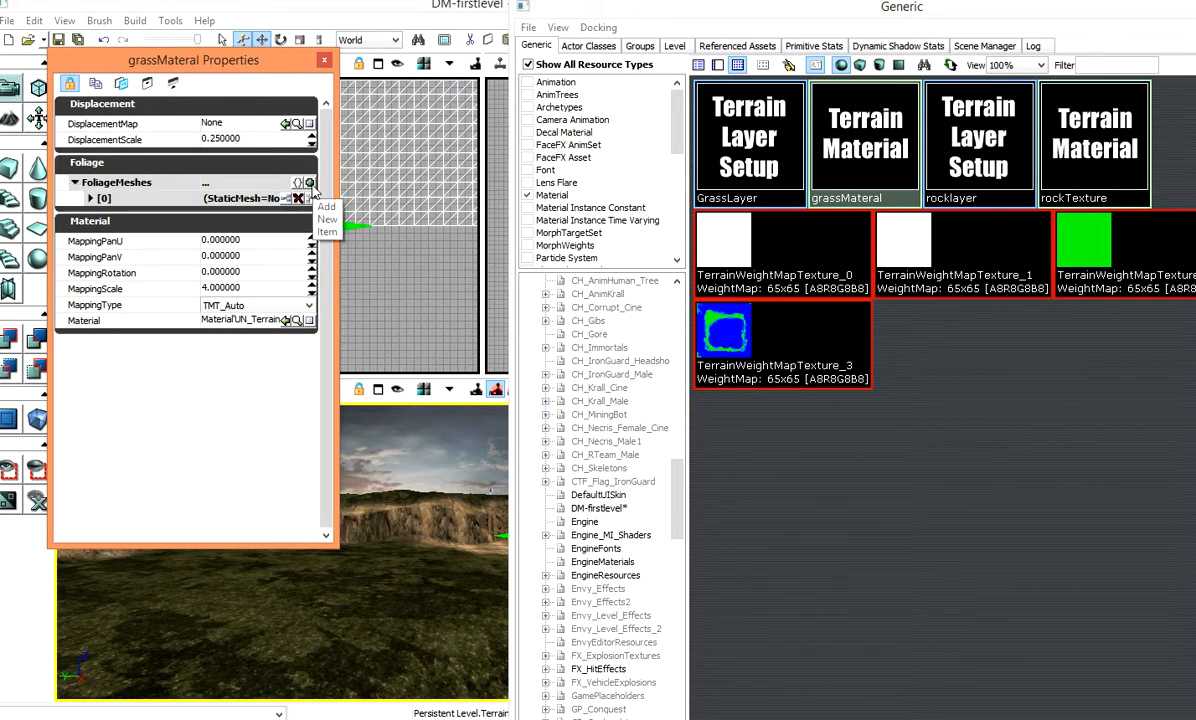
pyautogui.click(90, 198)
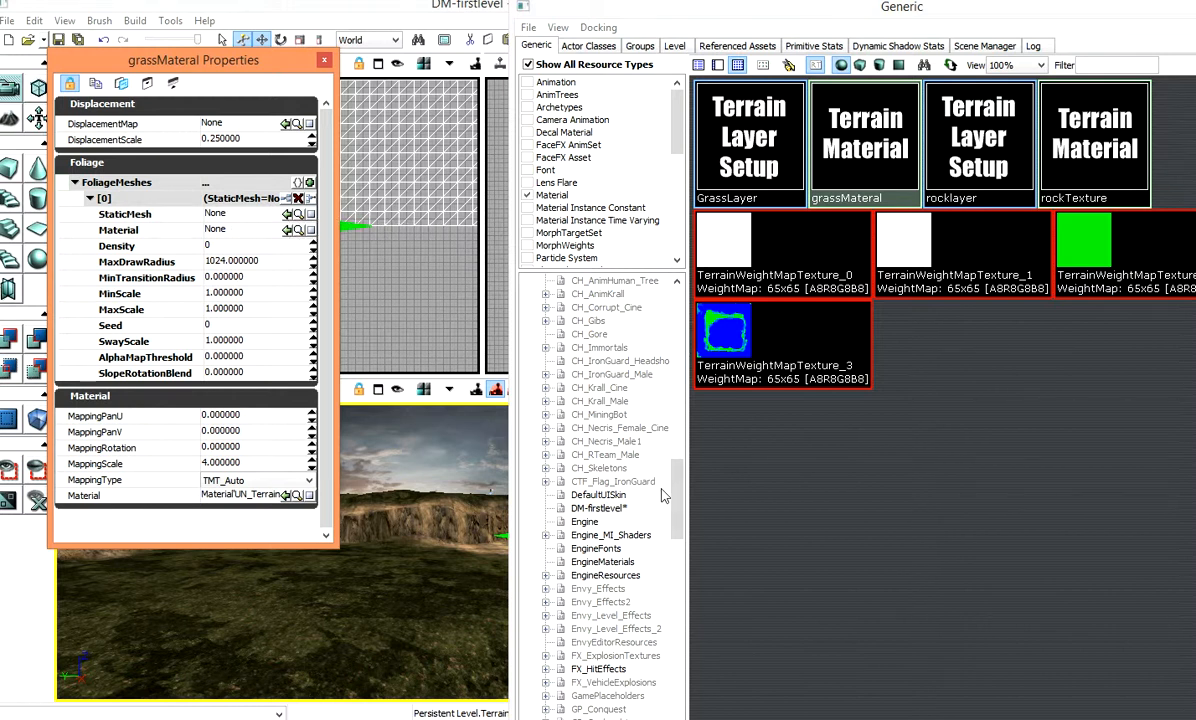
# Step: Look through the package list, shift the browser to show it fully and bring up the Open Package dialog
pyautogui.moveTo(676, 495); pyautogui.dragTo(676, 670)
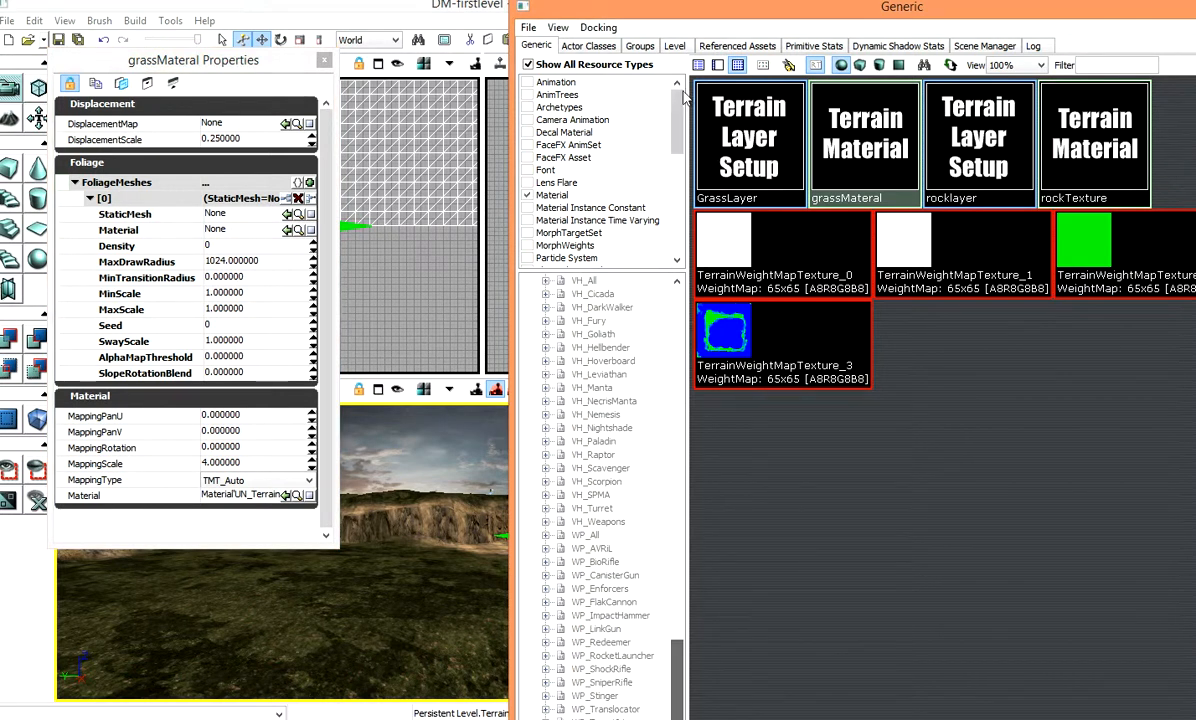
pyautogui.moveTo(681, 10); pyautogui.dragTo(581, 12)
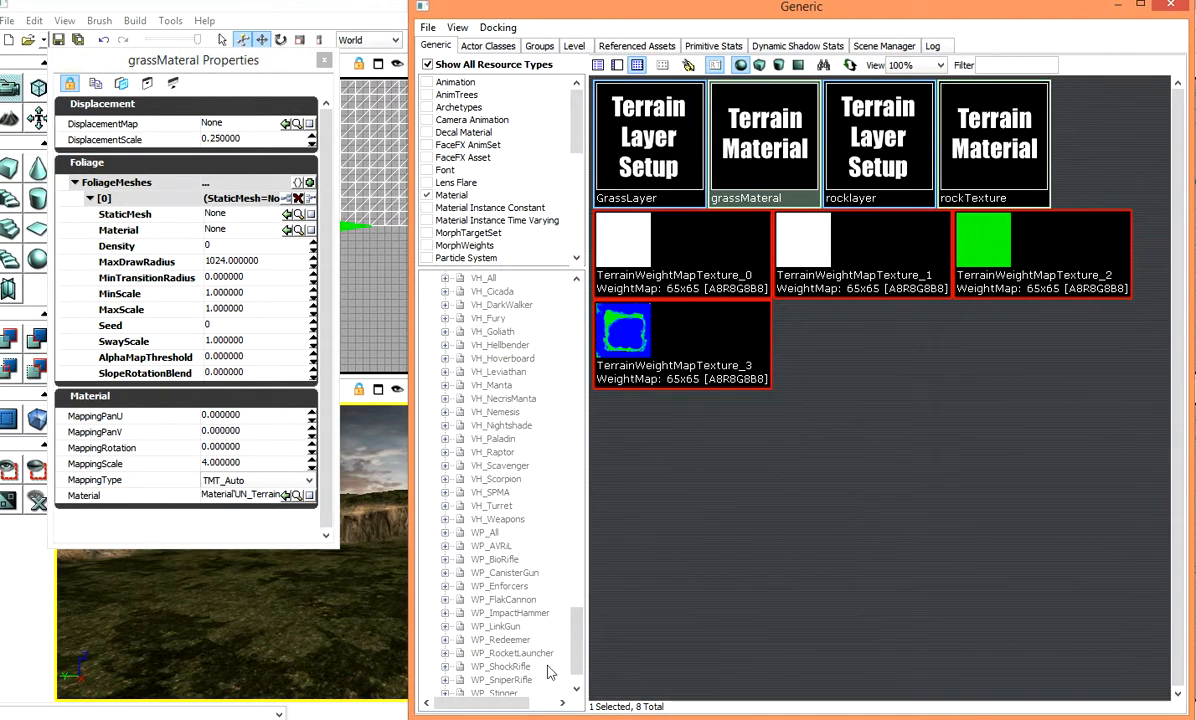
pyautogui.moveTo(576, 632); pyautogui.dragTo(502, 84)
pyautogui.click(430, 29)
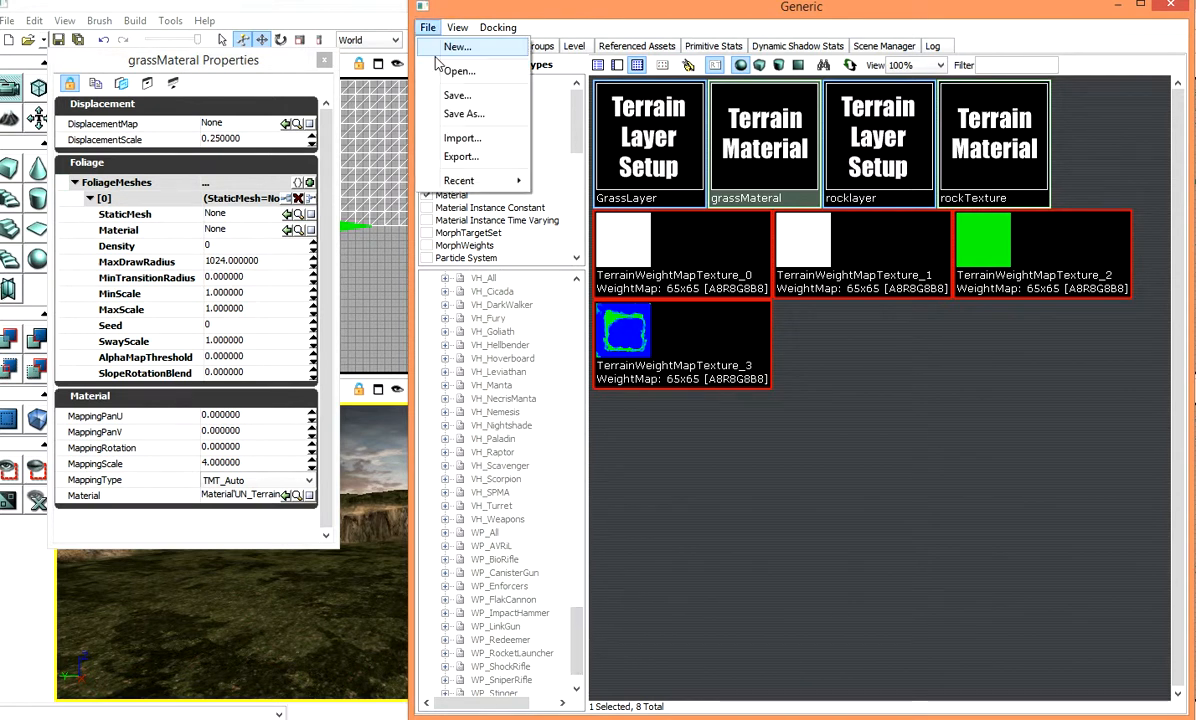
pyautogui.click(460, 74)
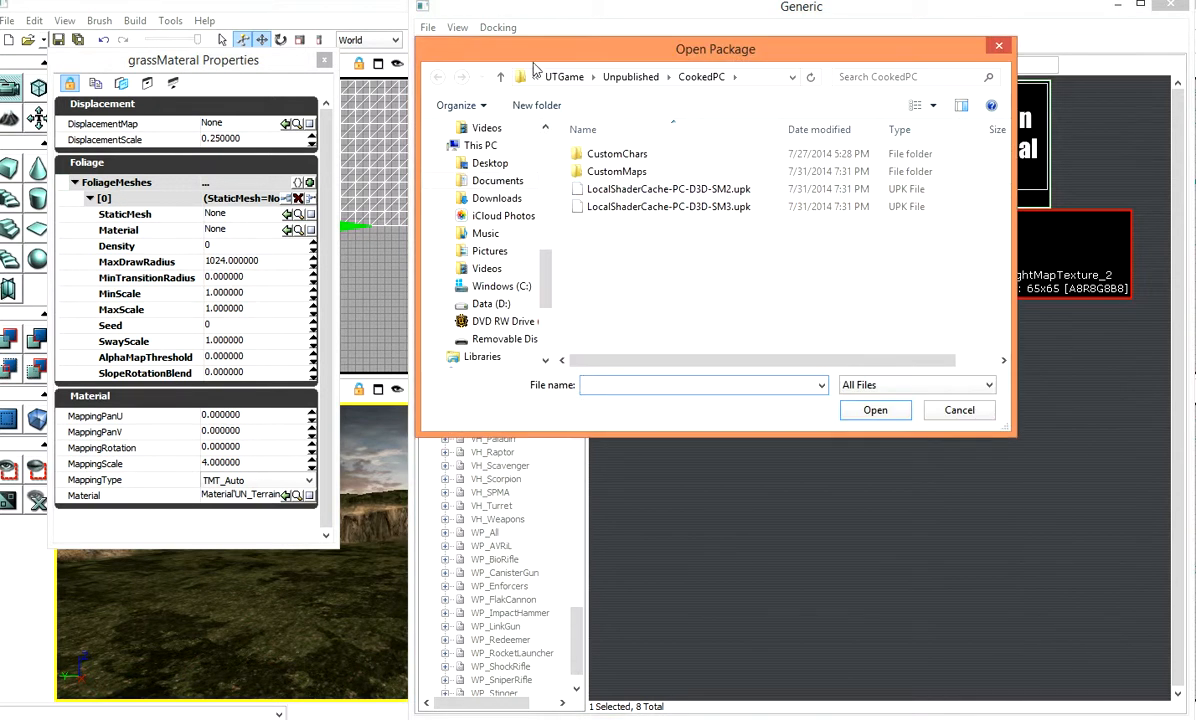
# Step: Navigate on Data (D:) to the Games > My games > Unreal > UTGame > CookedPC > Environments folder
pyautogui.click(490, 303)
pyautogui.scroll(-7, 745, 259)
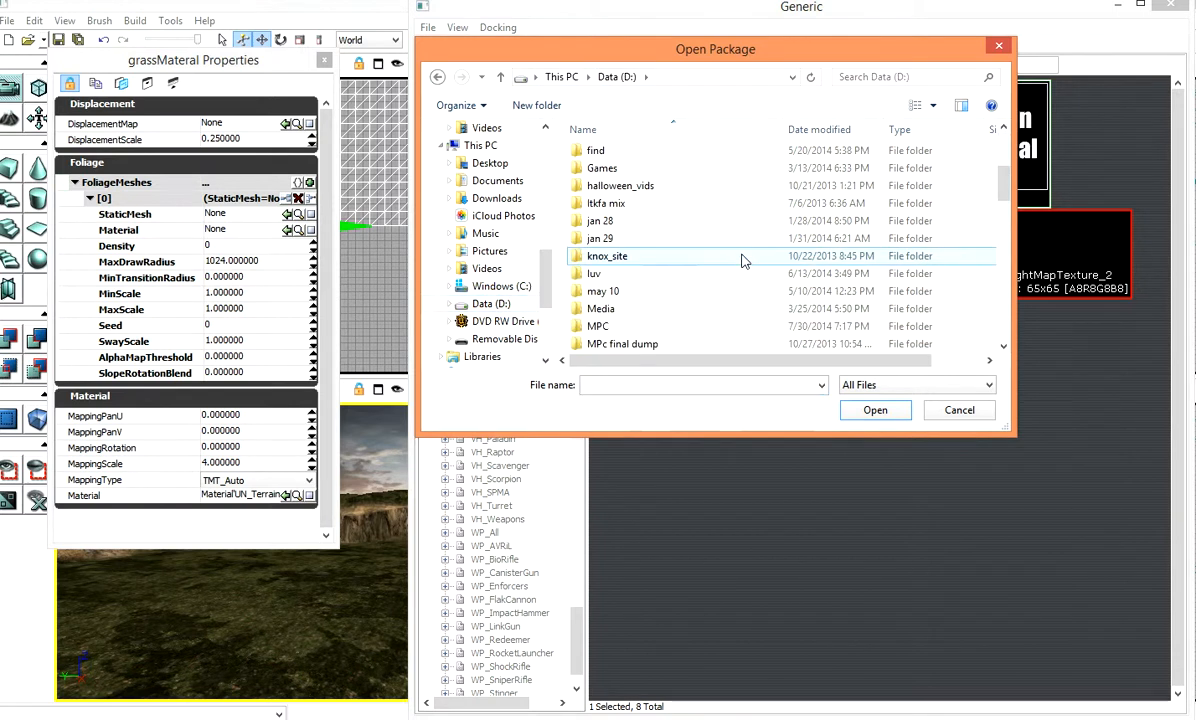
pyautogui.scroll(4, 742, 261)
pyautogui.scroll(3, 742, 261)
pyautogui.scroll(-2, 742, 261)
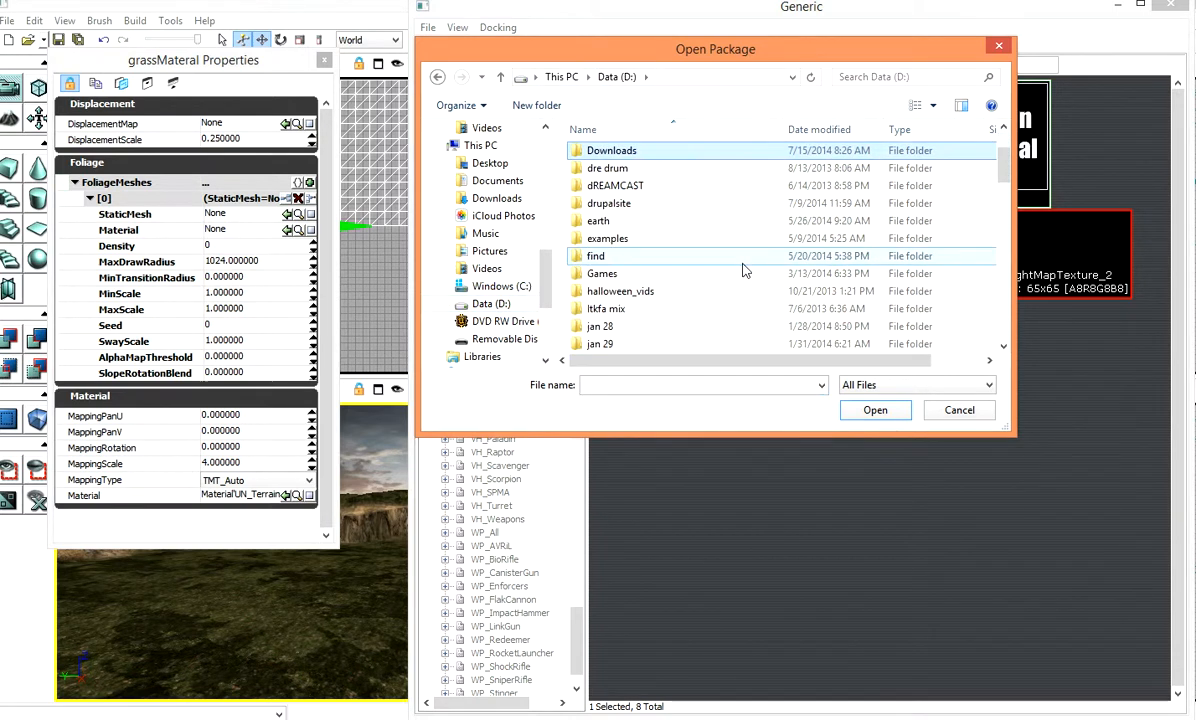
pyautogui.doubleClick(730, 271)
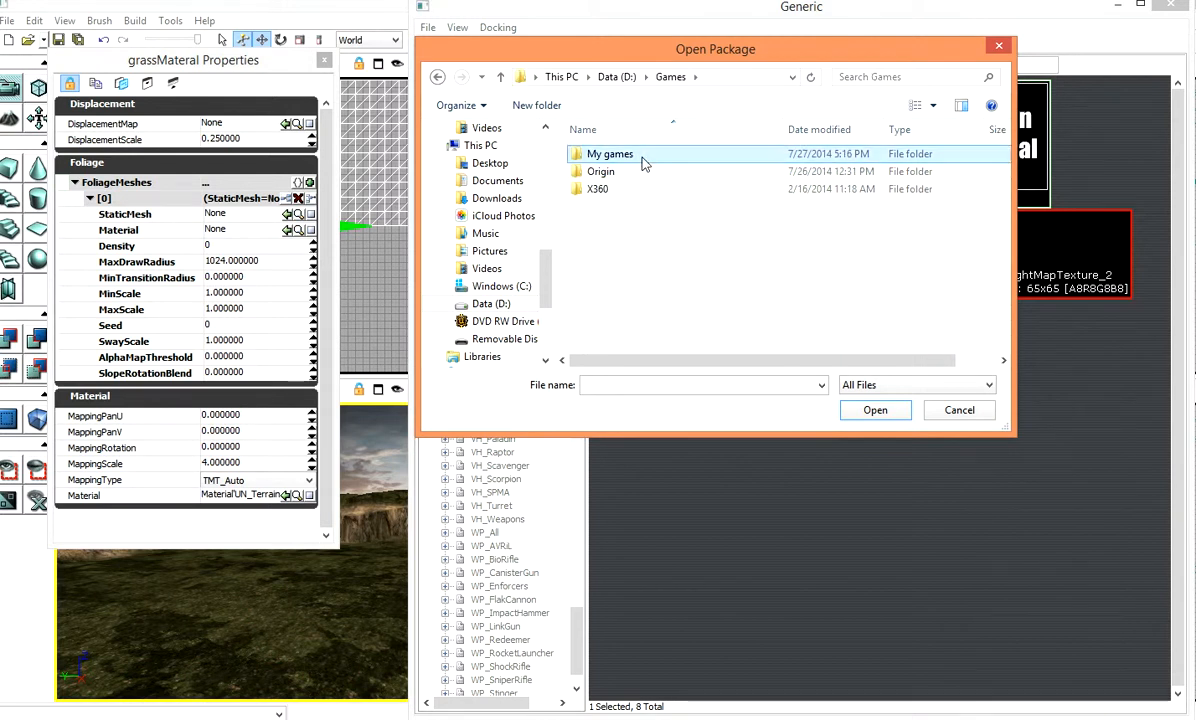
pyautogui.doubleClick(602, 152)
pyautogui.doubleClick(643, 226)
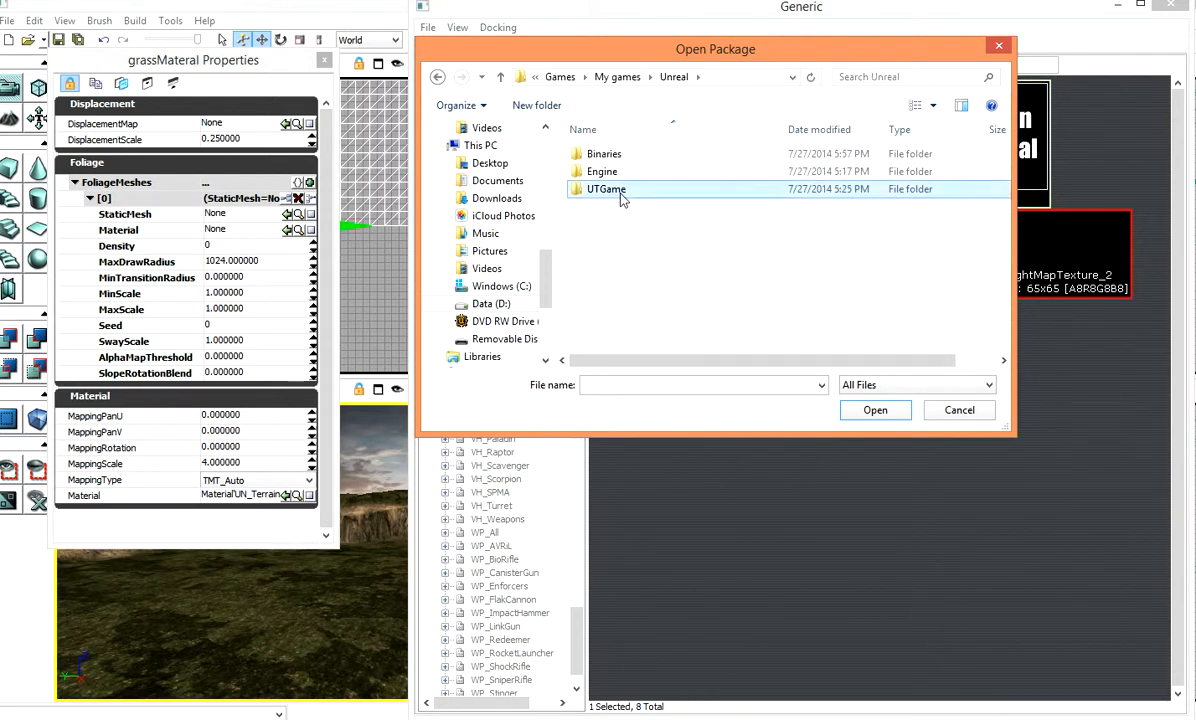
pyautogui.doubleClick(620, 190)
pyautogui.doubleClick(668, 172)
pyautogui.doubleClick(667, 205)
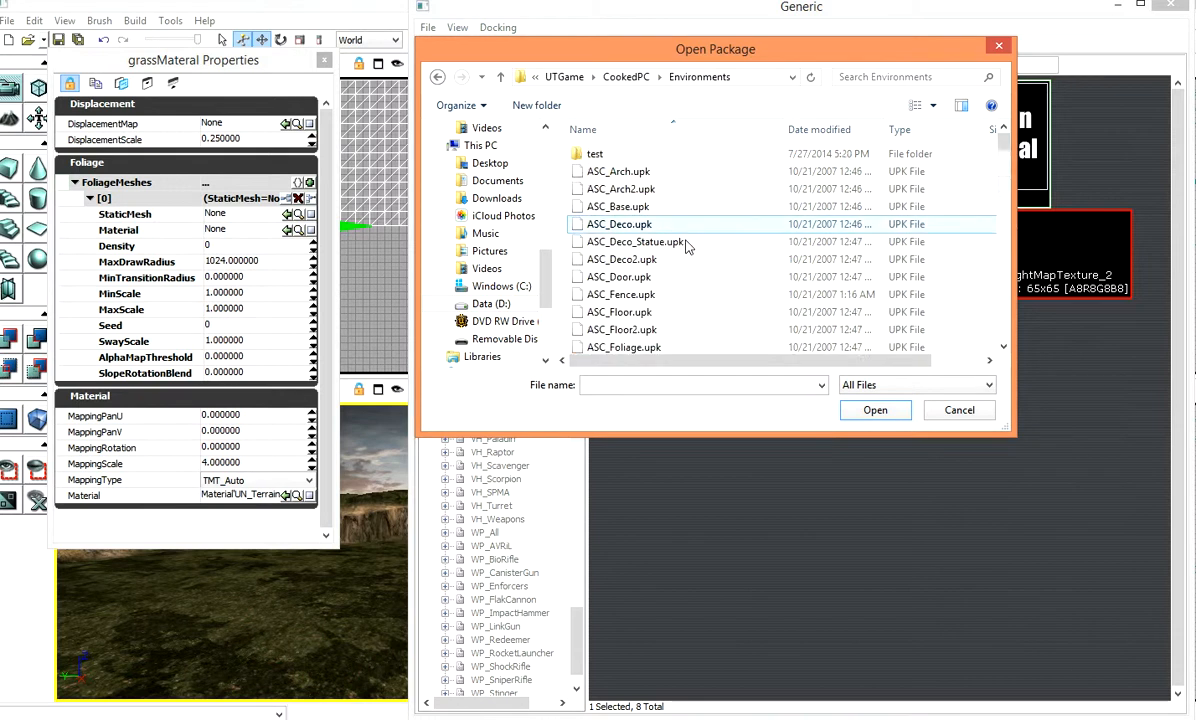
# Step: Find UN_Foliage.upk in the Environments folder and load it into the browser
pyautogui.scroll(-10, 702, 286)
pyautogui.scroll(-15, 737, 286)
pyautogui.scroll(5, 730, 280)
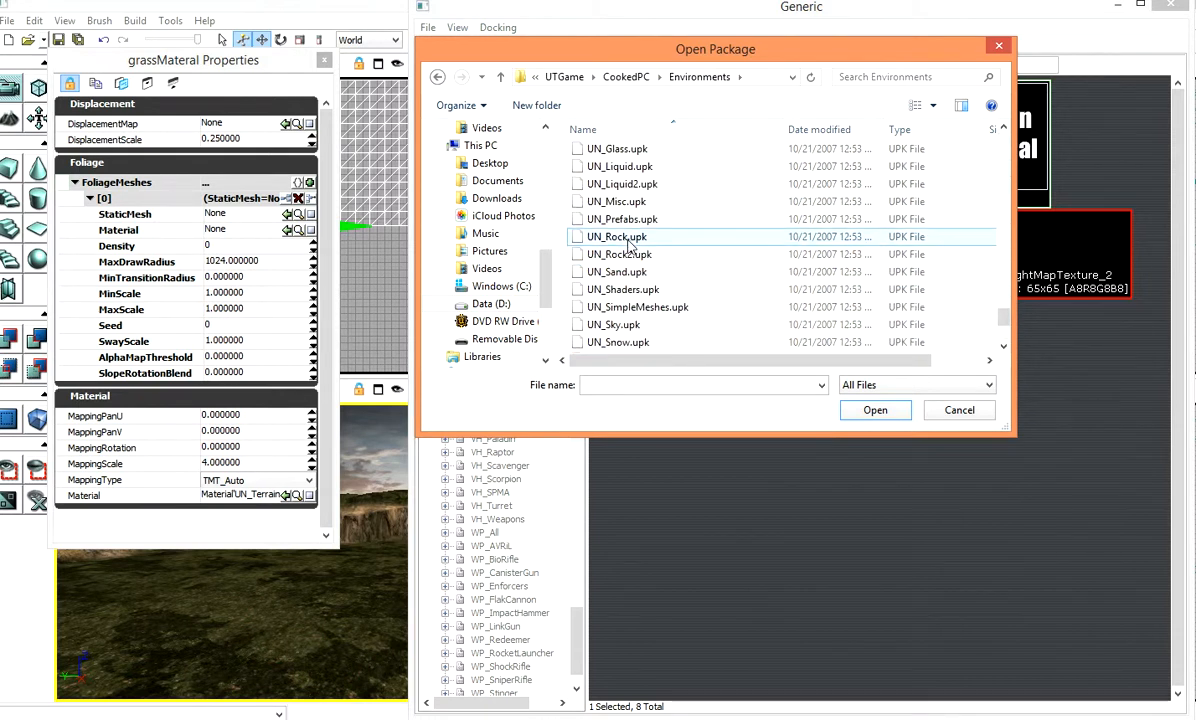
pyautogui.scroll(-1, 709, 262)
pyautogui.scroll(-1, 686, 325)
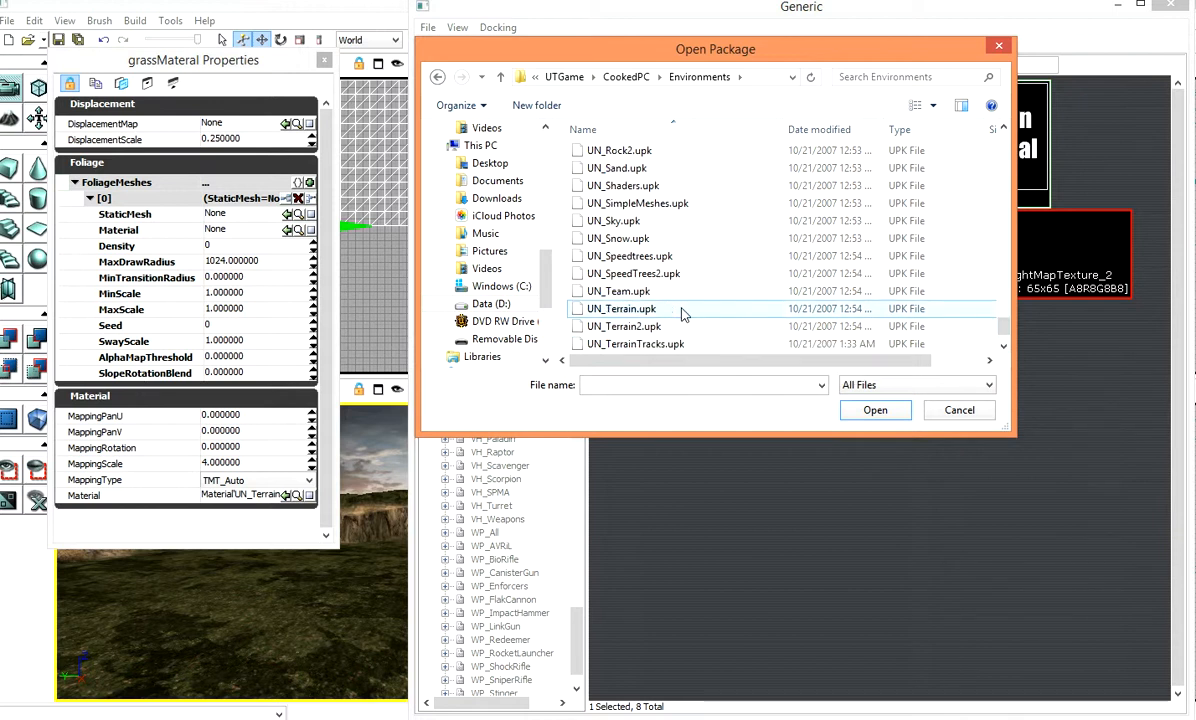
pyautogui.scroll(3, 681, 312)
pyautogui.scroll(1, 676, 271)
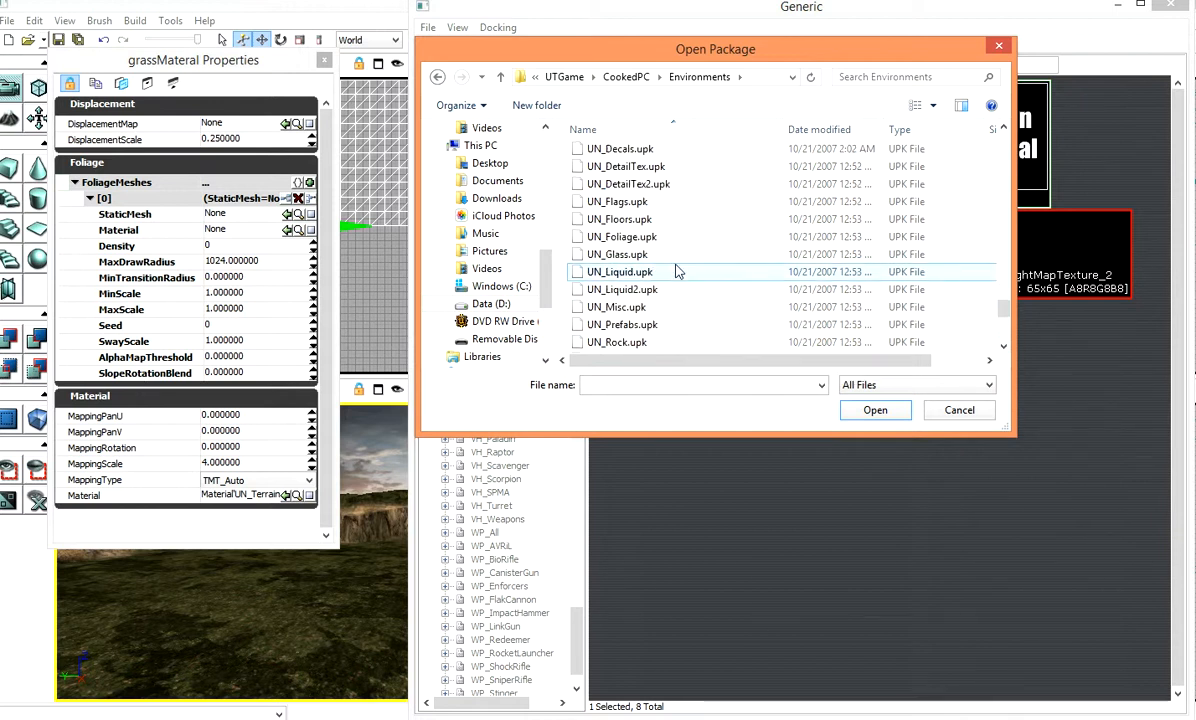
pyautogui.doubleClick(622, 237)
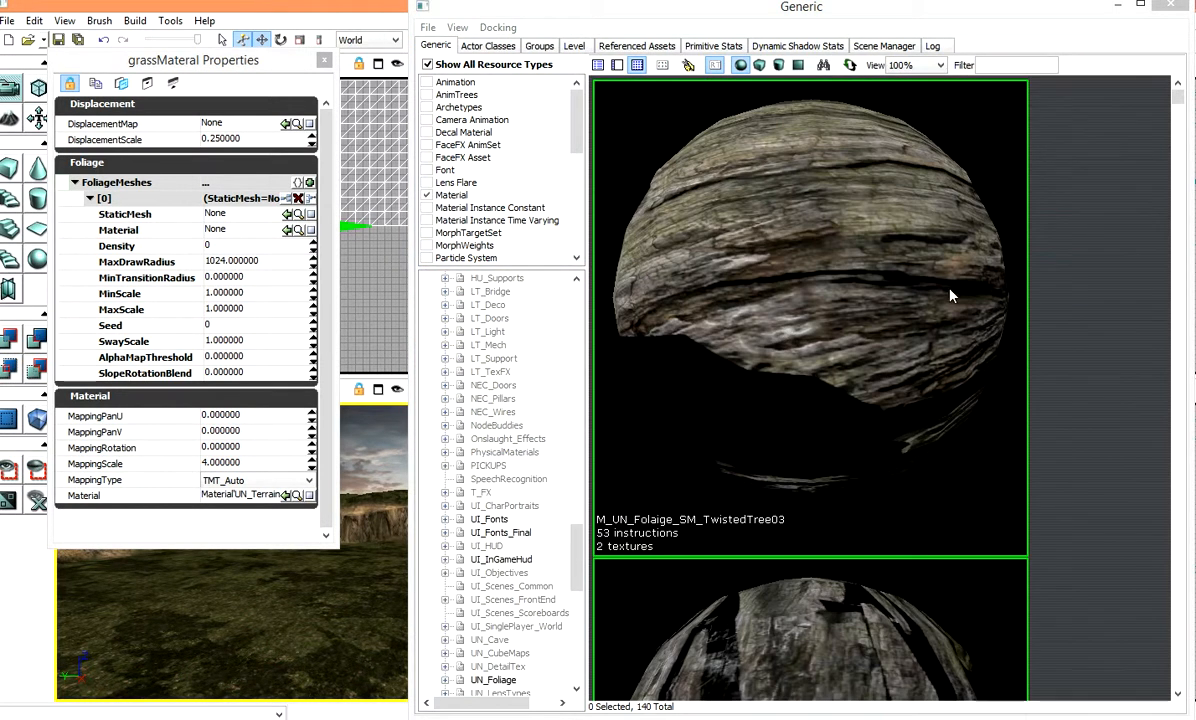
# Step: Set the asset thumbnail view to 50% and browse to the static meshes in the UN_Foliage package
pyautogui.moveTo(1178, 96); pyautogui.dragTo(1178, 384)
pyautogui.click(910, 65)
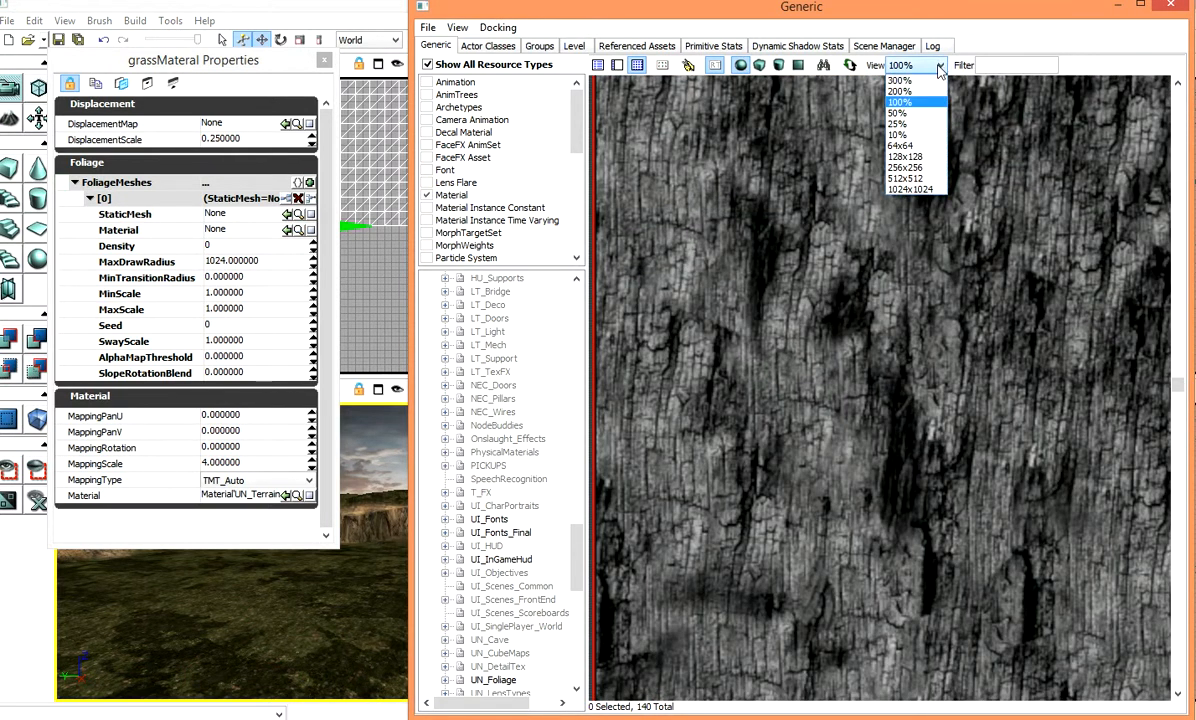
pyautogui.click(905, 78)
pyautogui.click(915, 65)
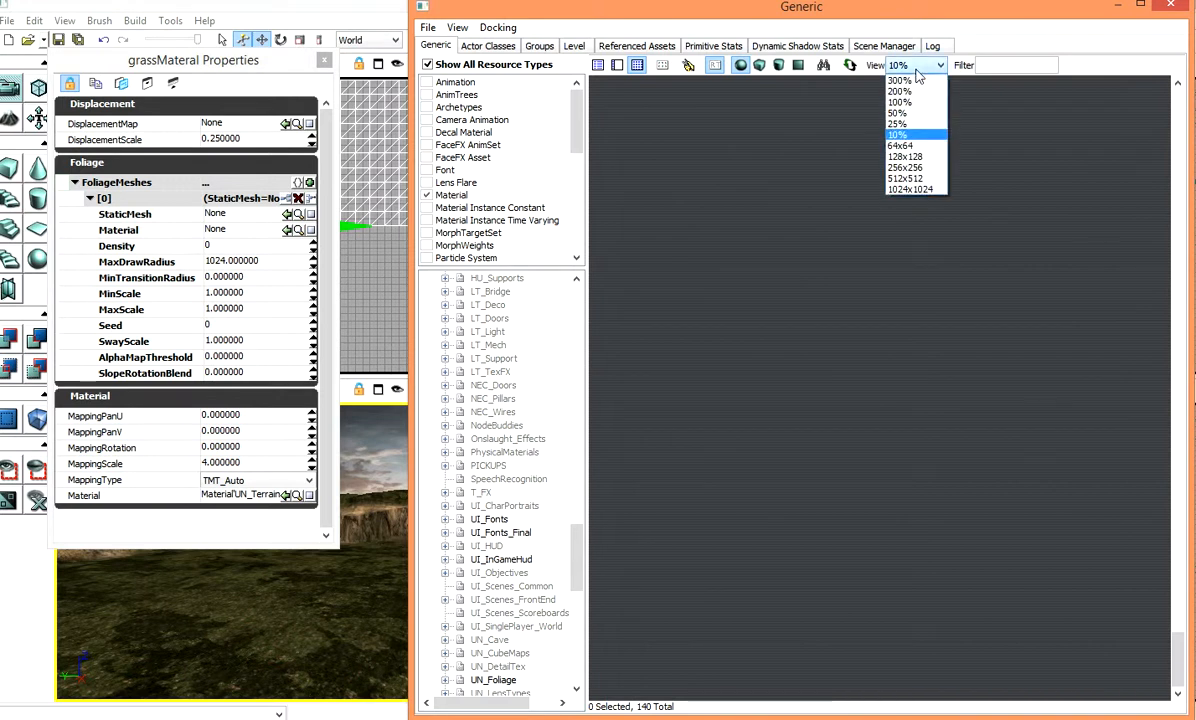
pyautogui.click(862, 108)
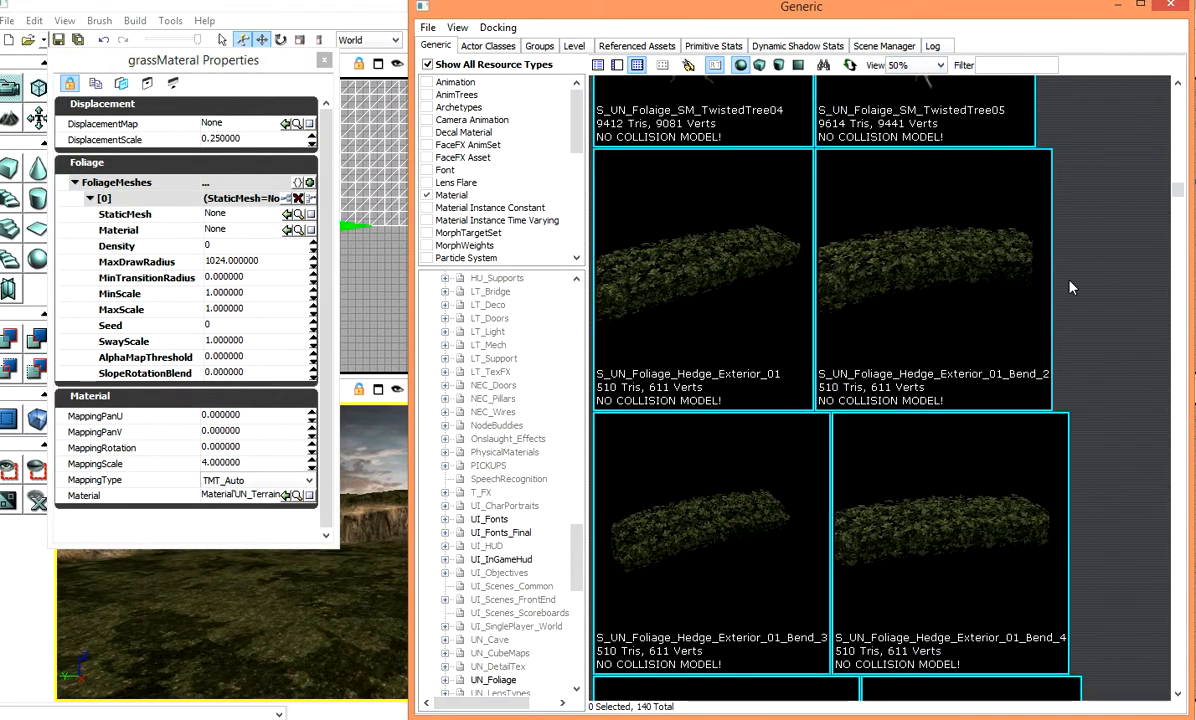
# Step: Find the S_UN_Foliage_SM_Grass_Low mesh in the UN_Foliage package and assign it as the StaticMesh of foliage entry [0]
pyautogui.scroll(3, 1069, 287)
pyautogui.scroll(-6, 1070, 289)
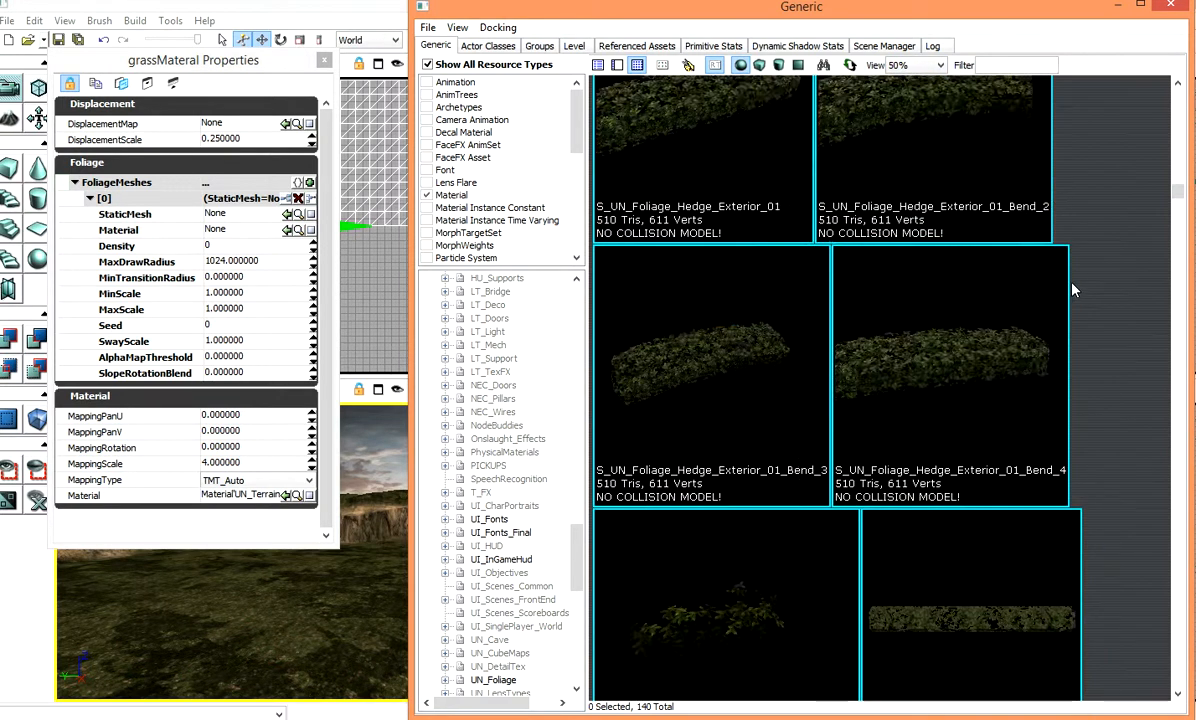
pyautogui.scroll(-4, 1070, 296)
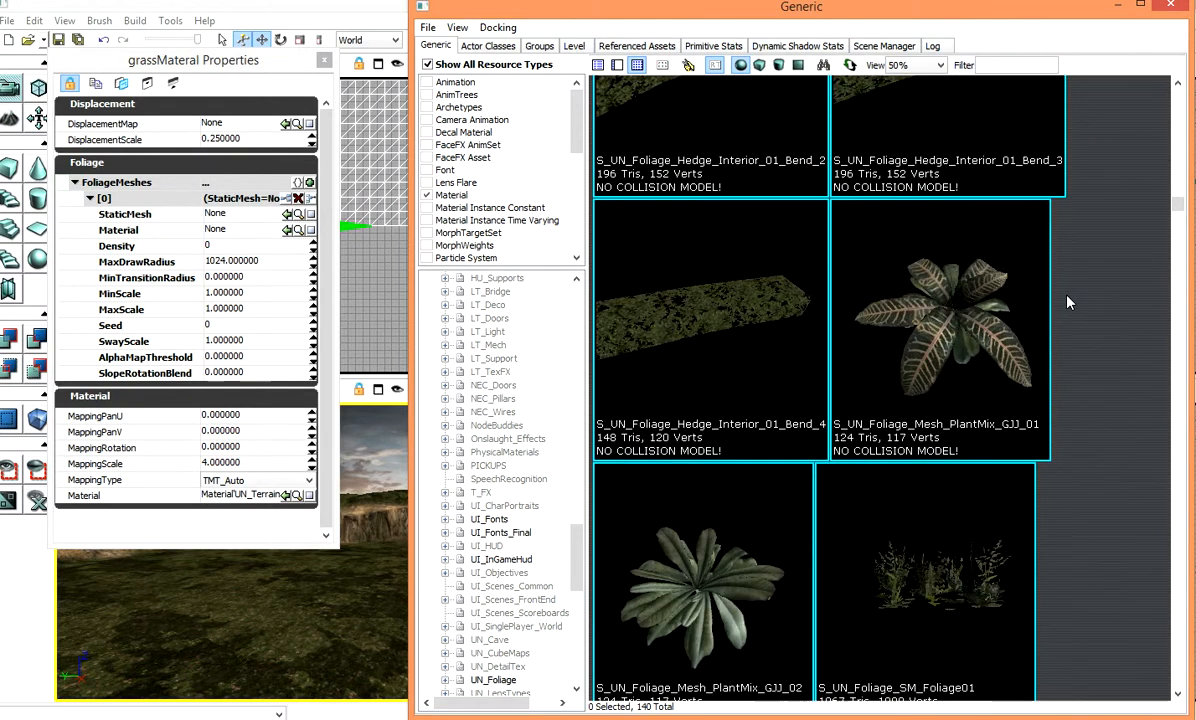
pyautogui.scroll(2, 1068, 300)
pyautogui.scroll(-7, 1068, 300)
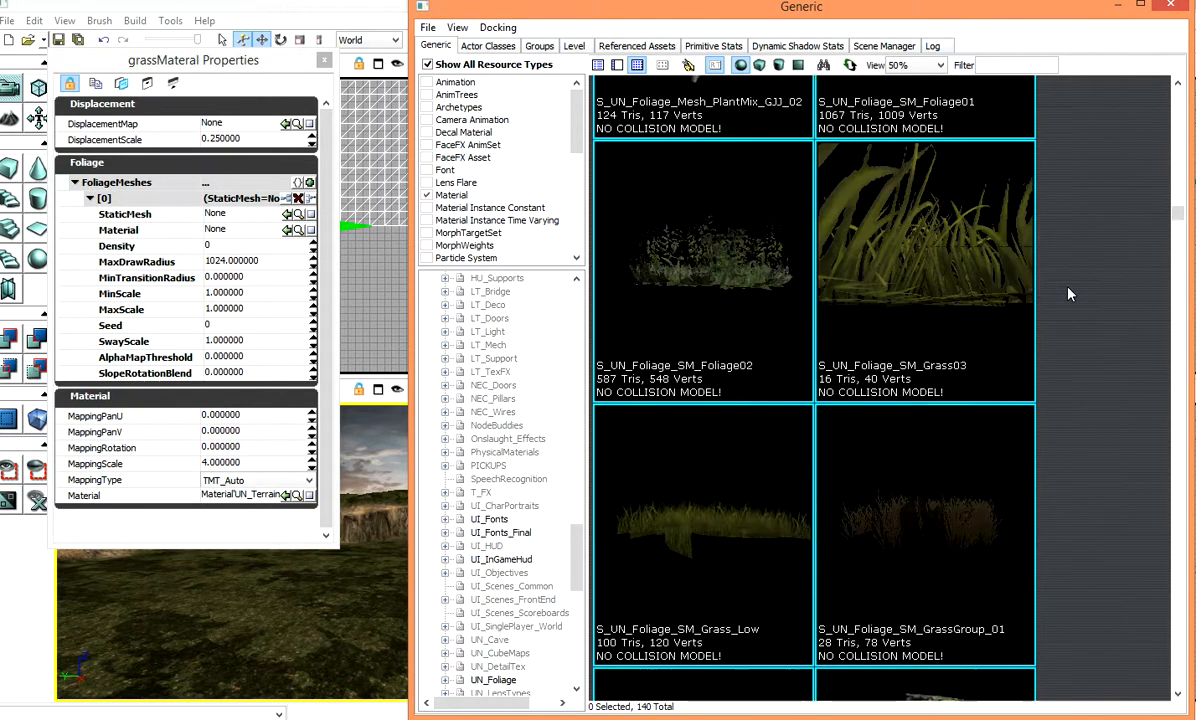
pyautogui.click(675, 435)
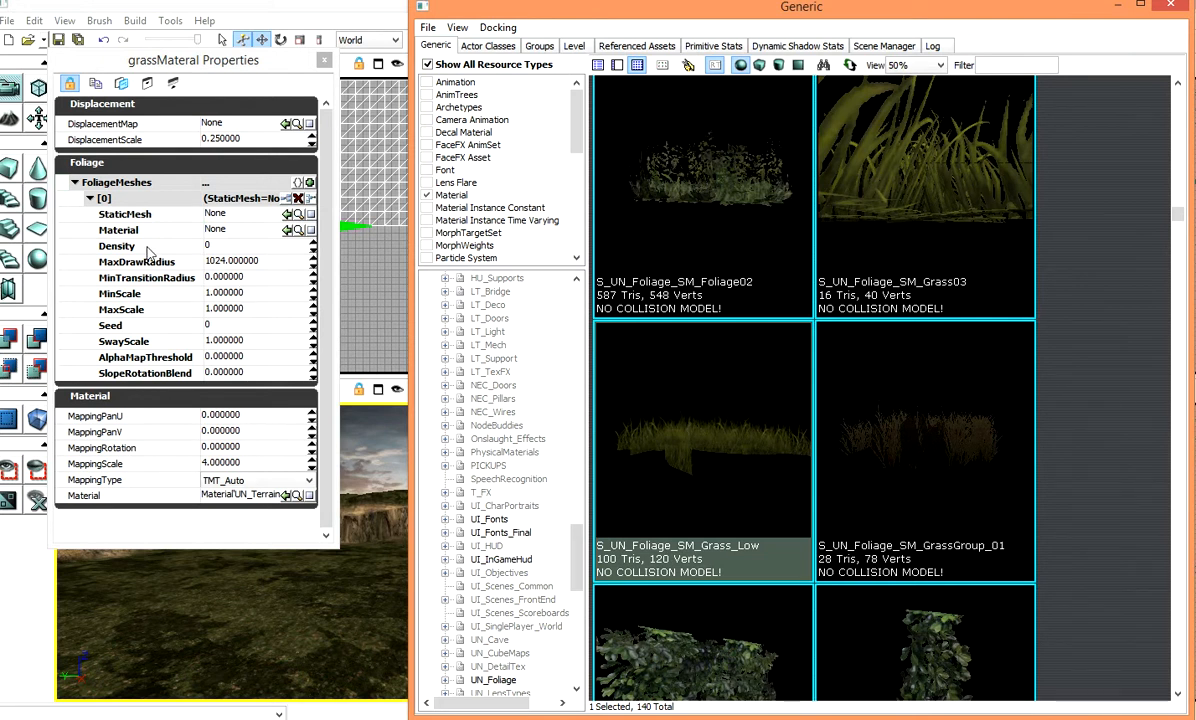
pyautogui.click(287, 214)
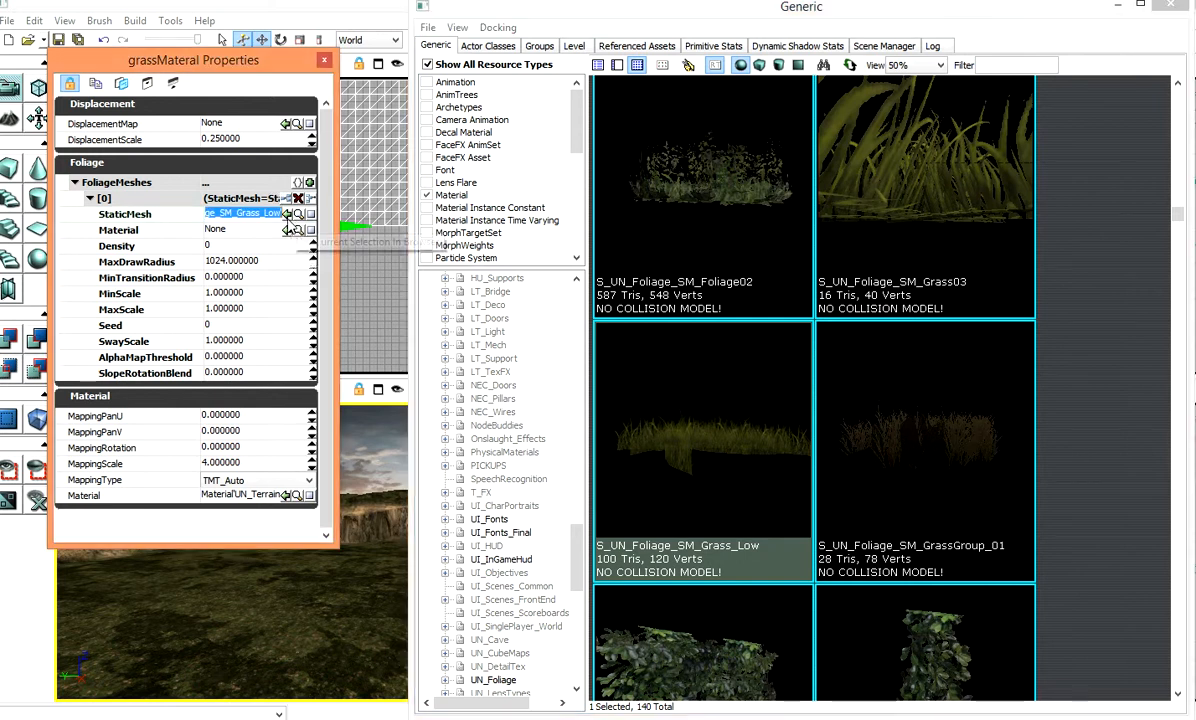
# Step: Set the foliage entry's Density to 5, then close the grassMateral properties and the Generic browser
pyautogui.click(225, 245)
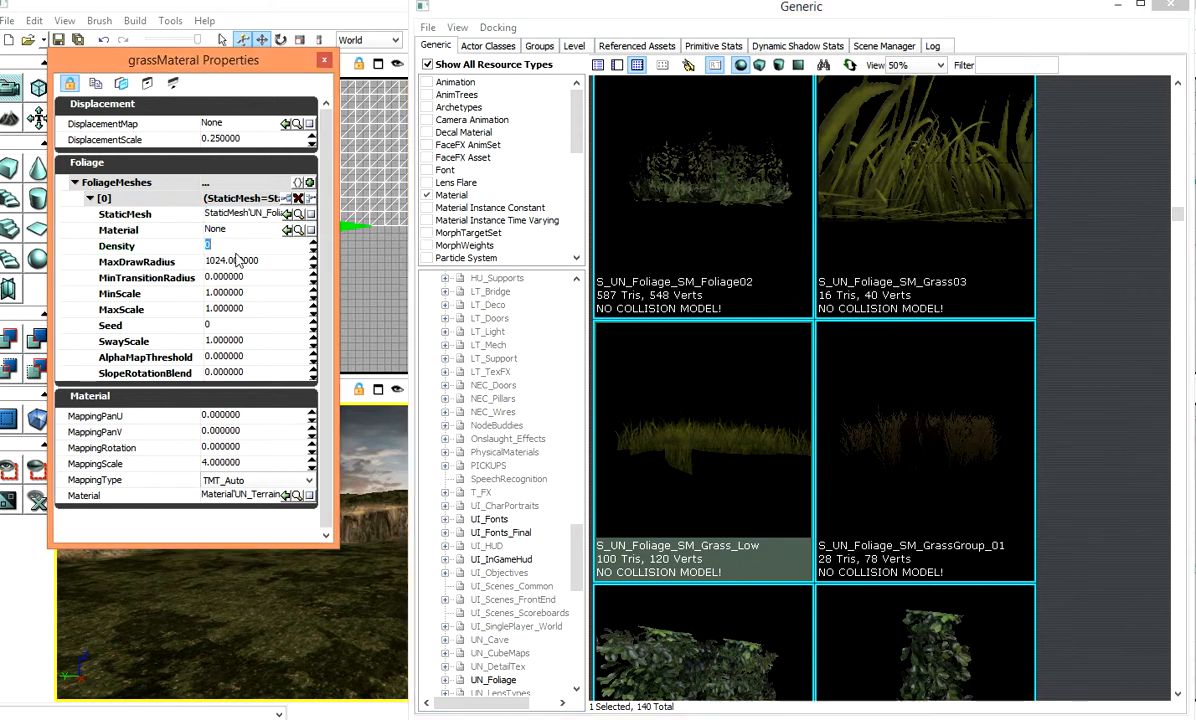
pyautogui.press('Return')
pyautogui.click(323, 63)
pyautogui.click(1112, 8)
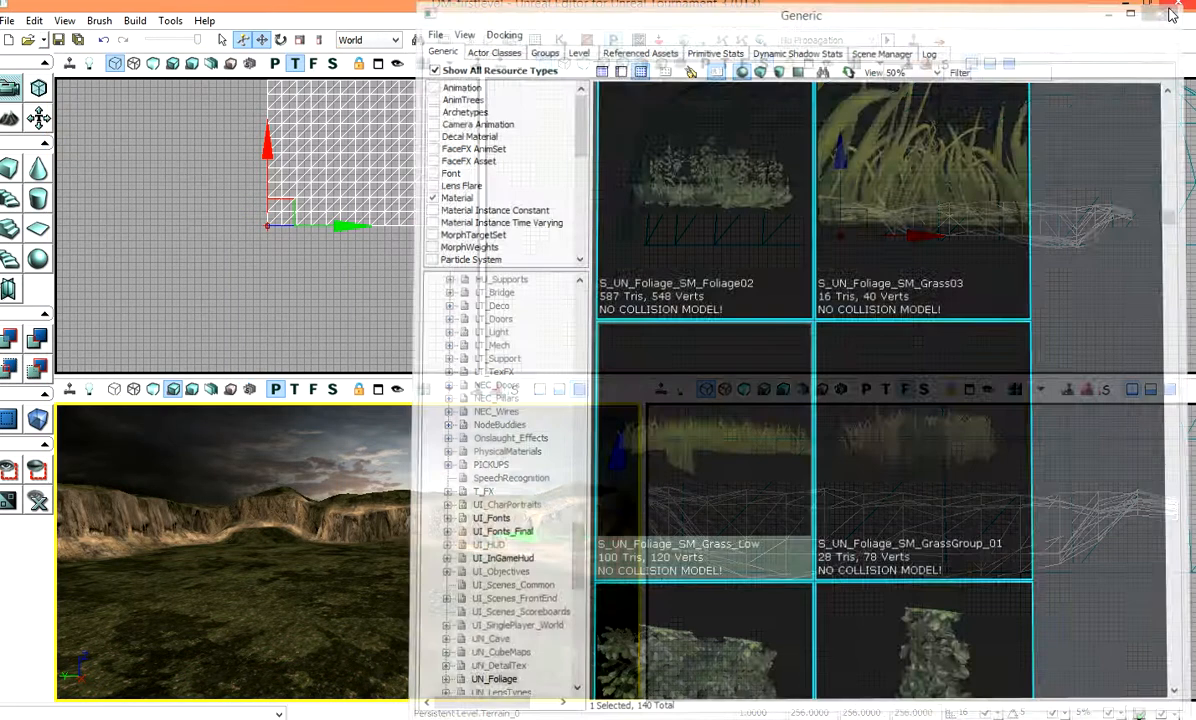
# Step: Examine the grass foliage on the terrain up close and from afar in the perspective view, and check the viewport show flags
pyautogui.moveTo(528, 543); pyautogui.dragTo(432, 571, button='right')
pyautogui.scroll(5, 432, 571)
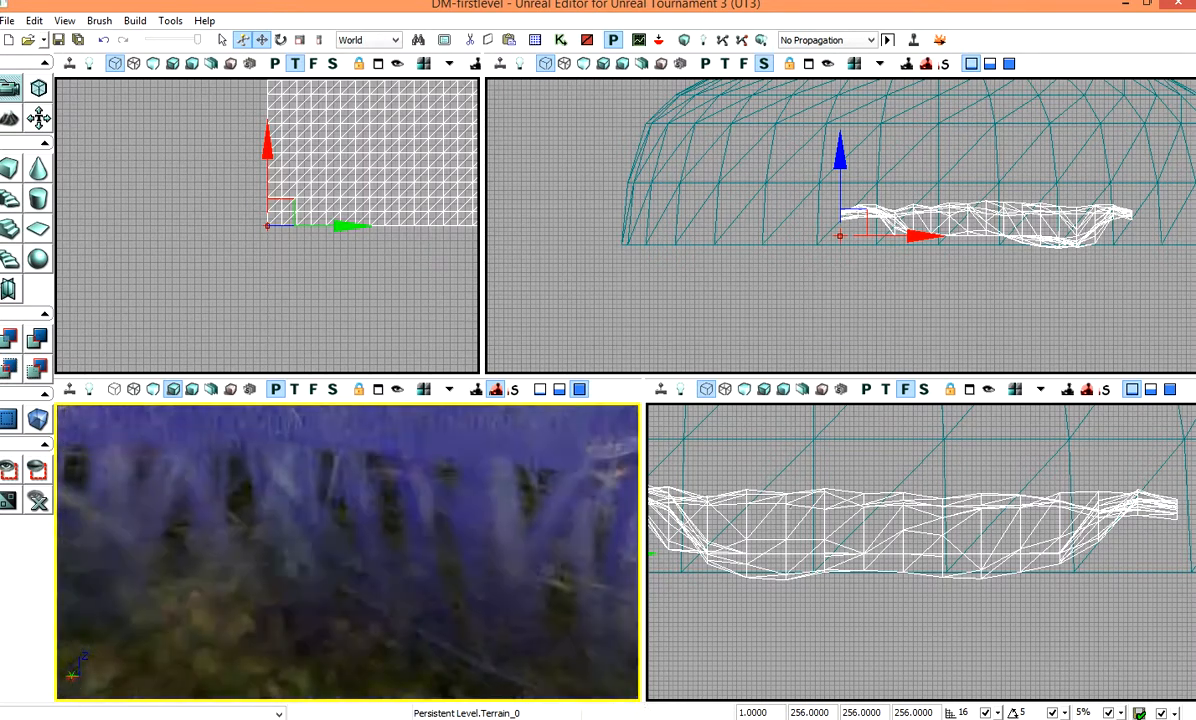
pyautogui.scroll(-5, 432, 571)
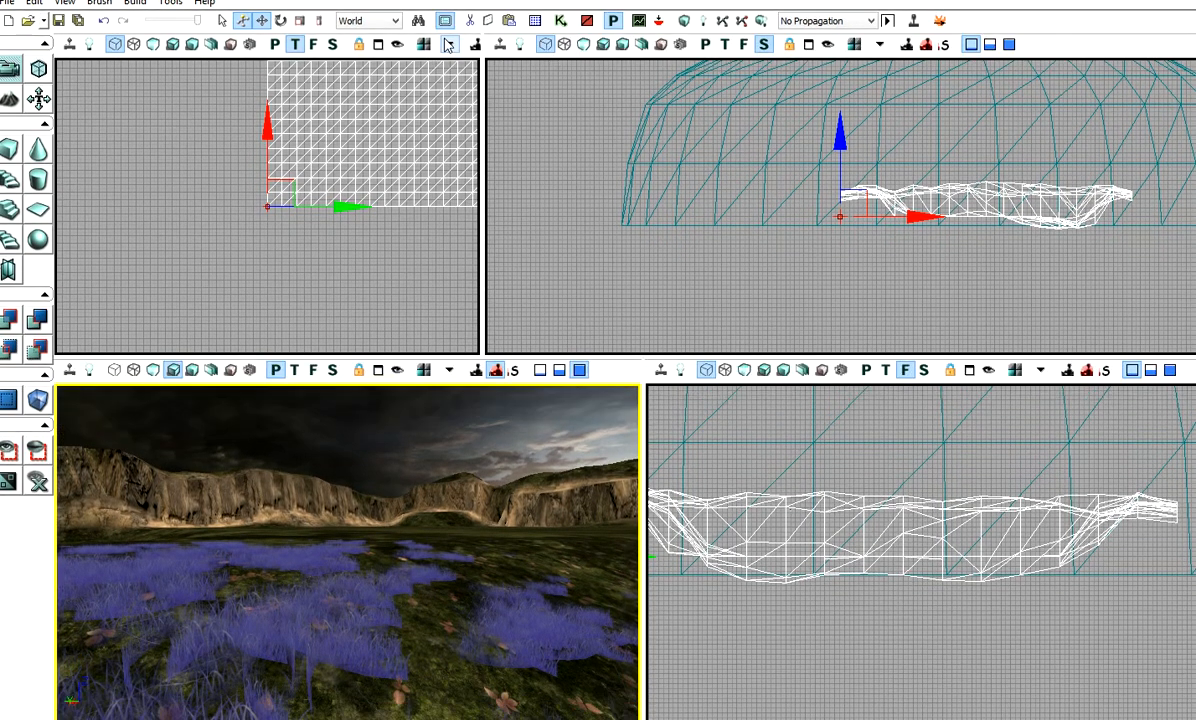
pyautogui.click(449, 63)
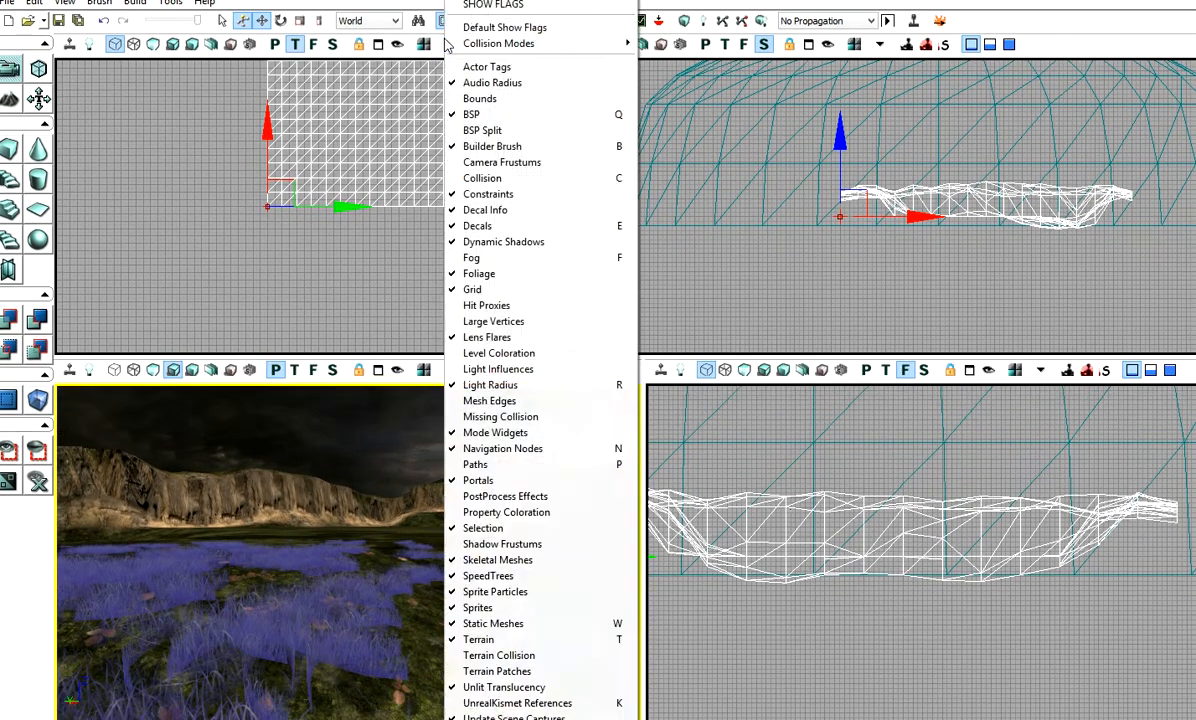
pyautogui.click(419, 7)
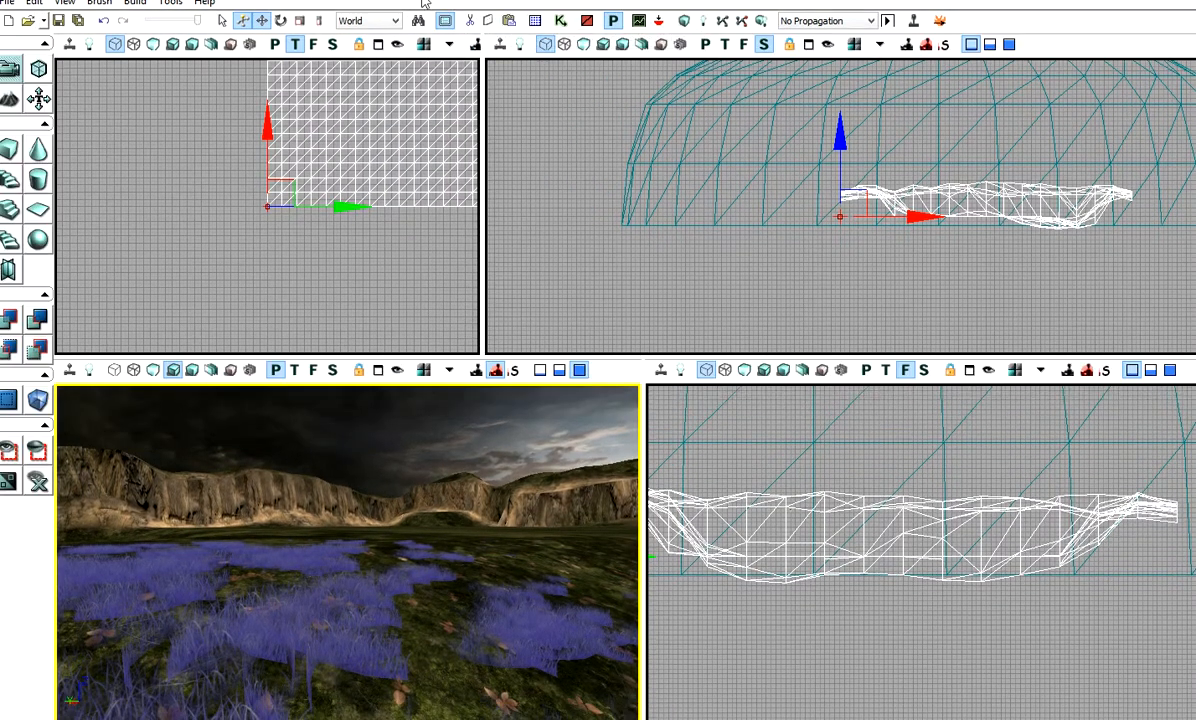
# Step: Reopen the Generic browser, show the DM-firstlevel package contents and open the properties of the grassMateral terrain material
pyautogui.click(444, 21)
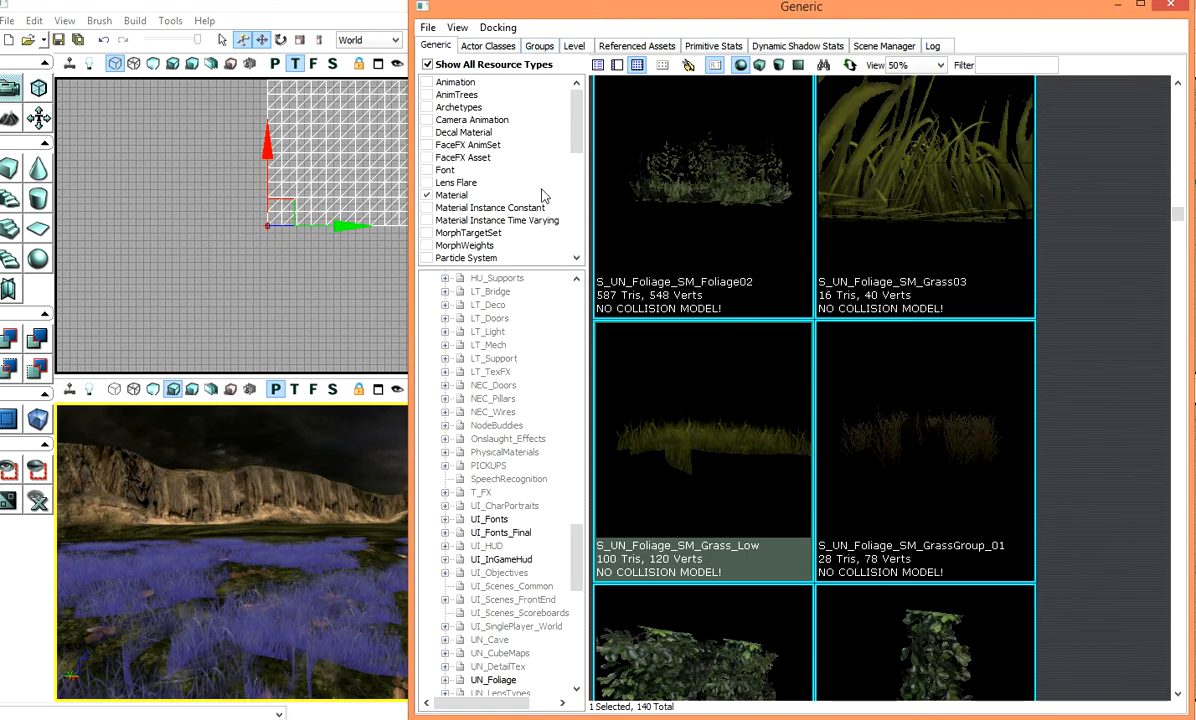
pyautogui.scroll(10, 545, 370)
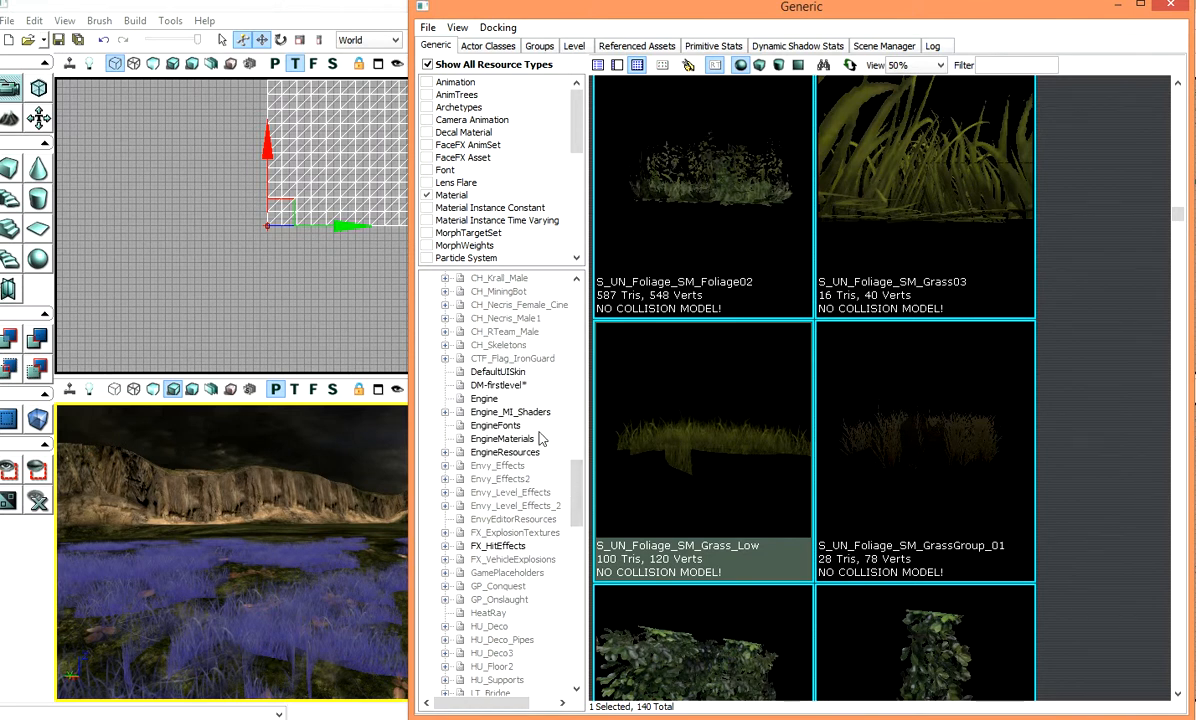
pyautogui.click(498, 386)
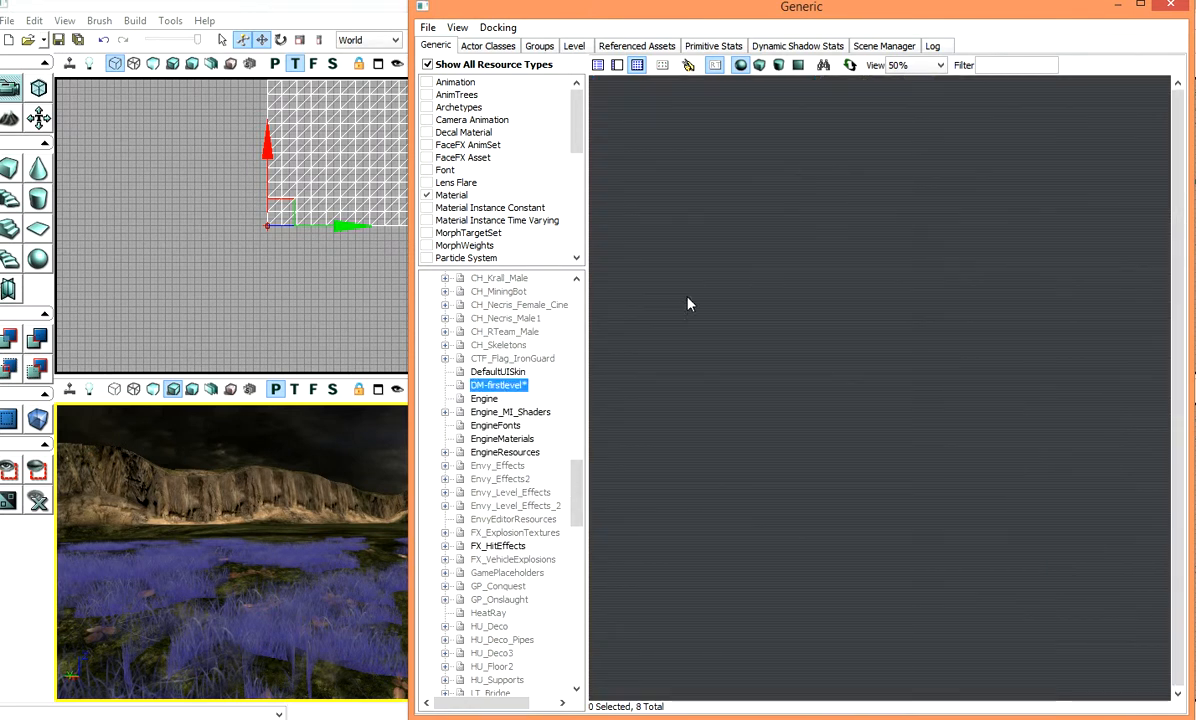
pyautogui.click(884, 292)
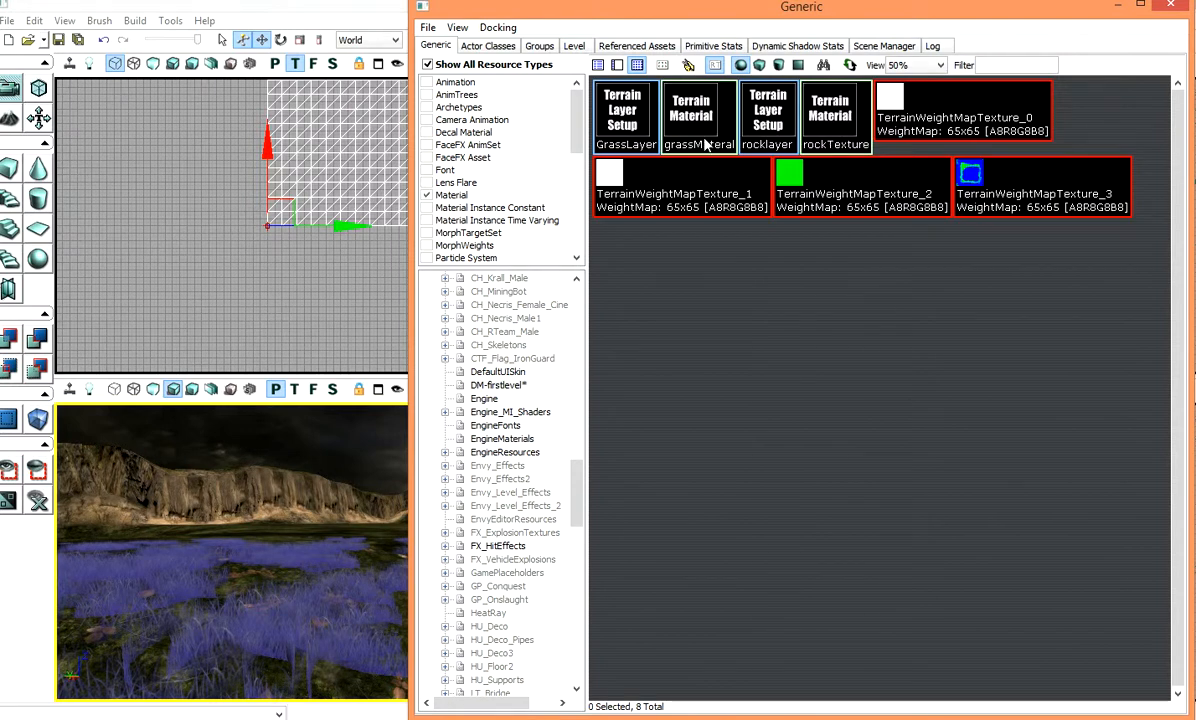
pyautogui.rightClick(662, 130)
pyautogui.click(690, 145)
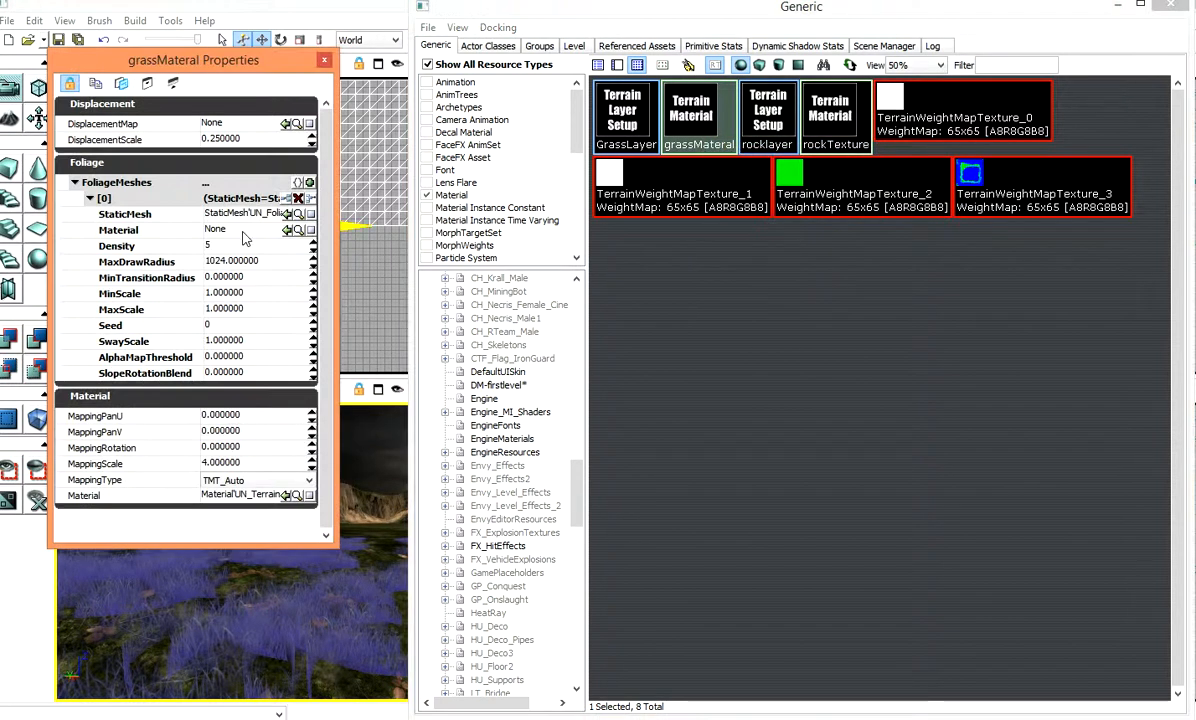